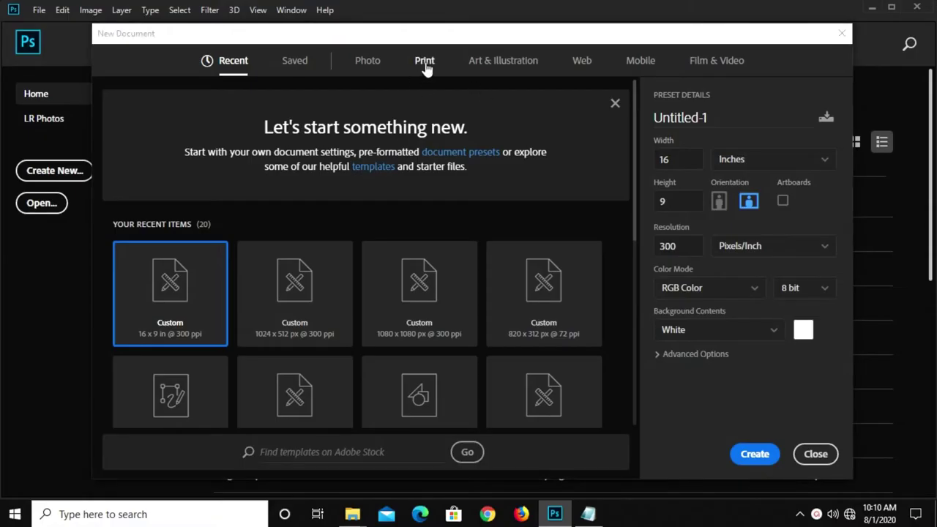
- Create a new blank A5 (148 x 210 mm, 300 ppi) print document
{"action": "left_click", "coordinate": [425, 62]}
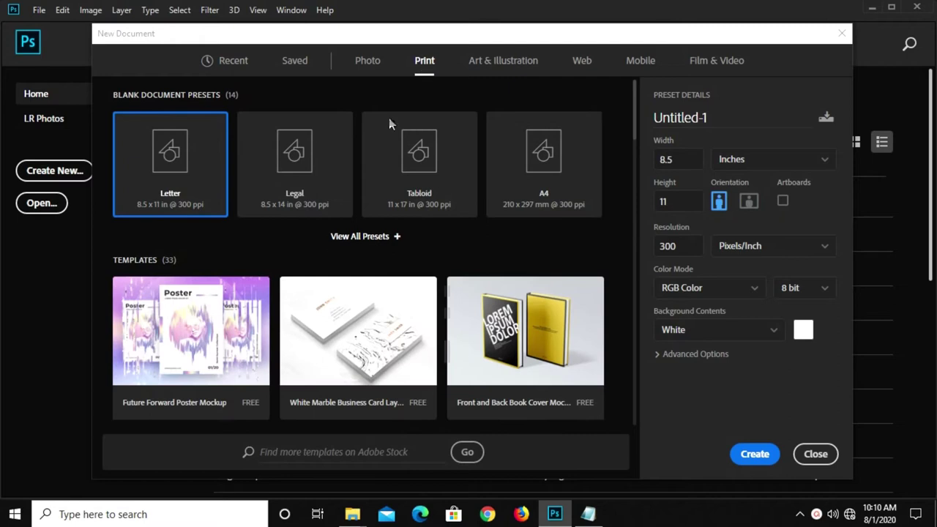
{"action": "left_click", "coordinate": [358, 237]}
{"action": "left_click", "coordinate": [285, 293]}
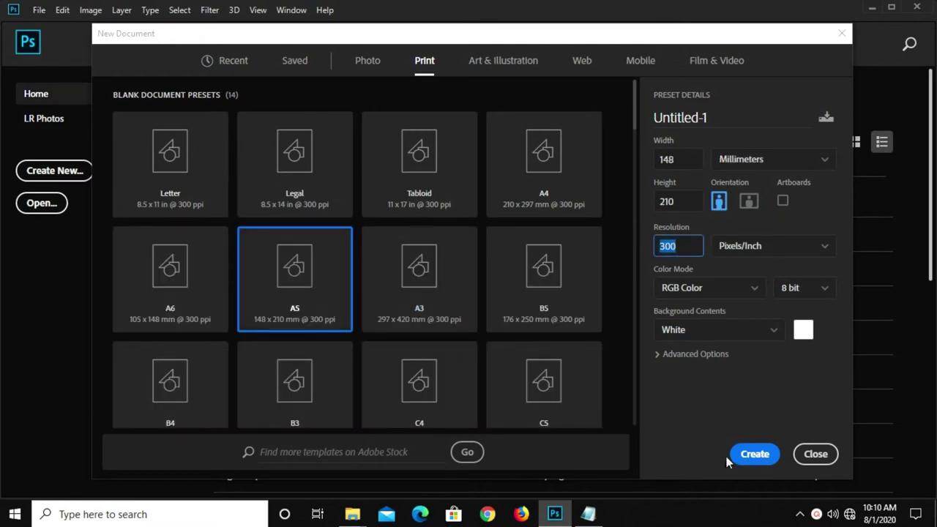
{"action": "left_click", "coordinate": [747, 455]}
{"action": "key", "text": "ctrl+plus"}
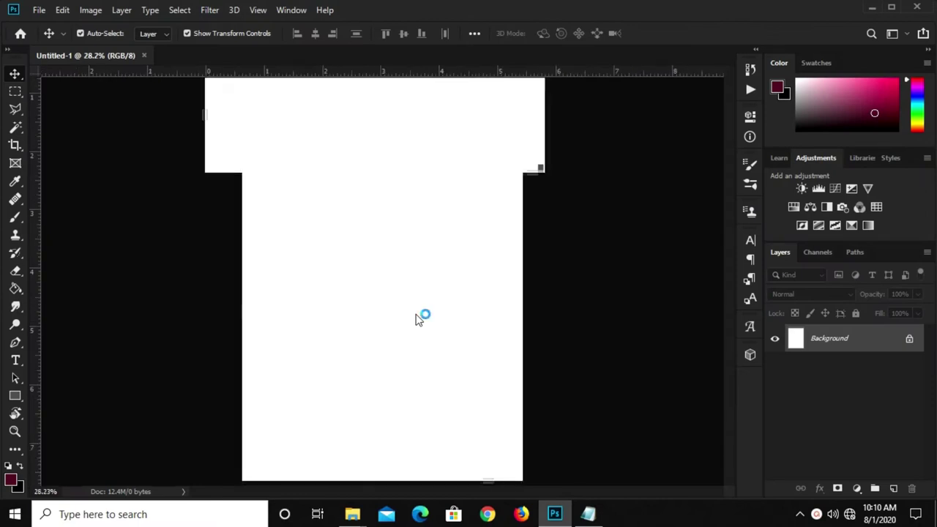
{"action": "key", "text": "ctrl+minus"}
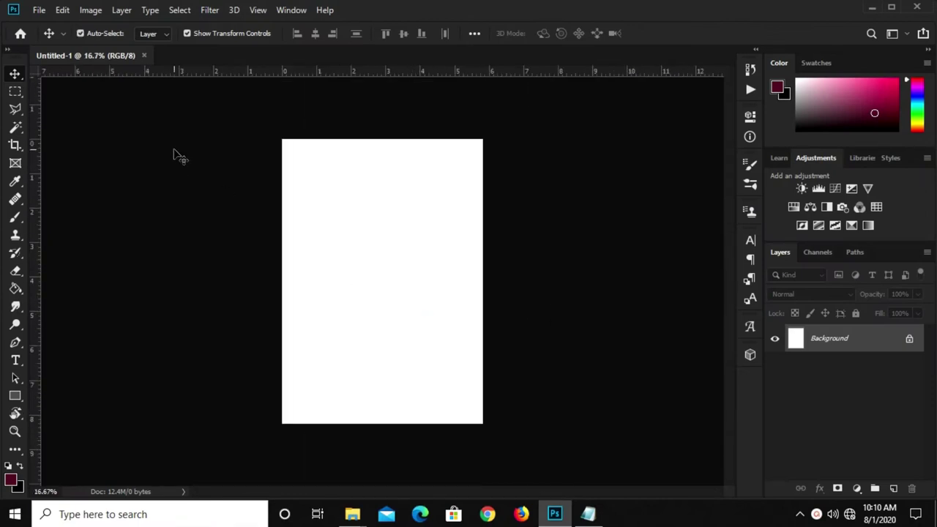
- Rotate the canvas 90° clockwise into landscape orientation
{"action": "left_click", "coordinate": [101, 13]}
{"action": "mouse_move", "coordinate": [116, 140]}
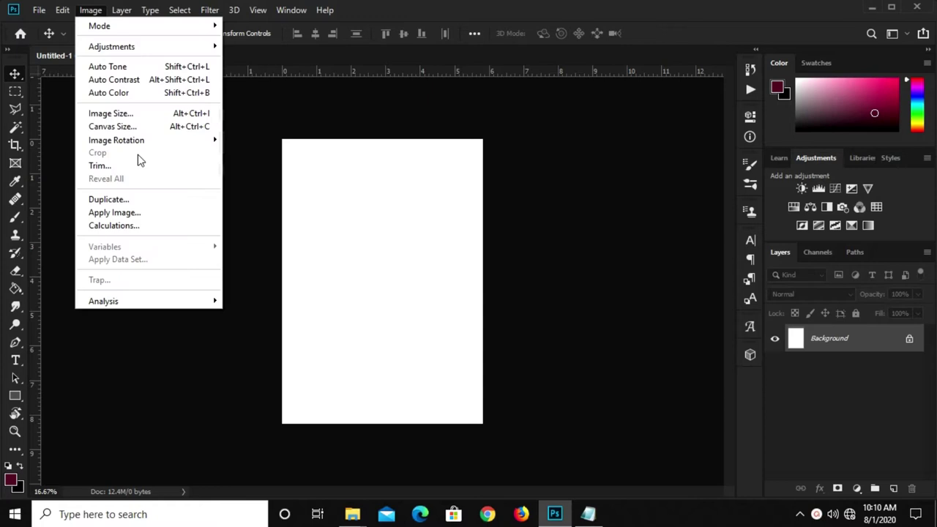
{"action": "left_click", "coordinate": [242, 152]}
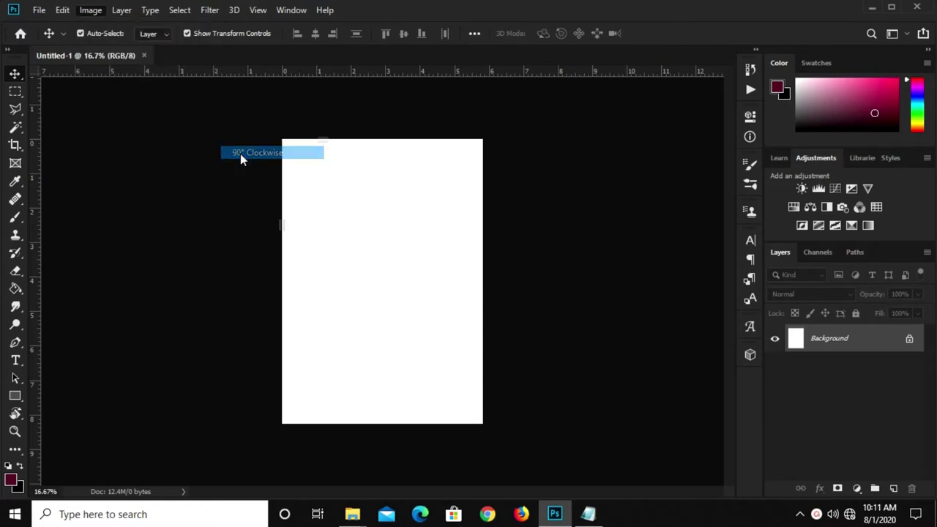
{"action": "key", "text": "ctrl+plus"}
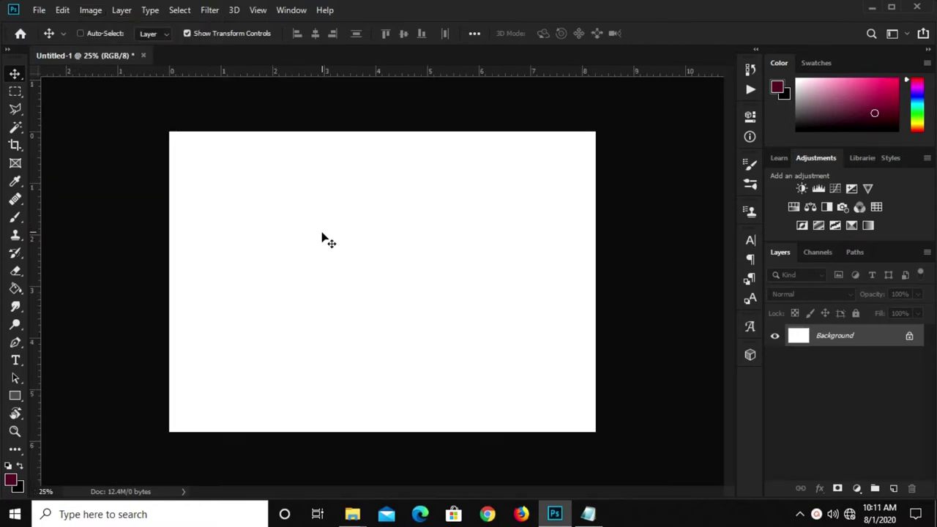
- Bring the 26507 gold-lines layer from wedd file.psd onto the card's left edge
{"action": "left_click", "coordinate": [40, 11]}
{"action": "mouse_move", "coordinate": [65, 92]}
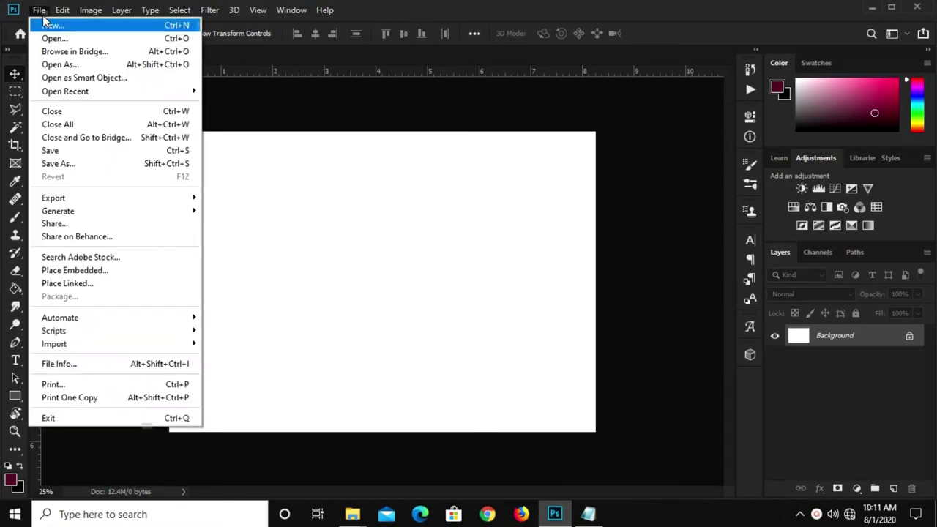
{"action": "left_click", "coordinate": [245, 91]}
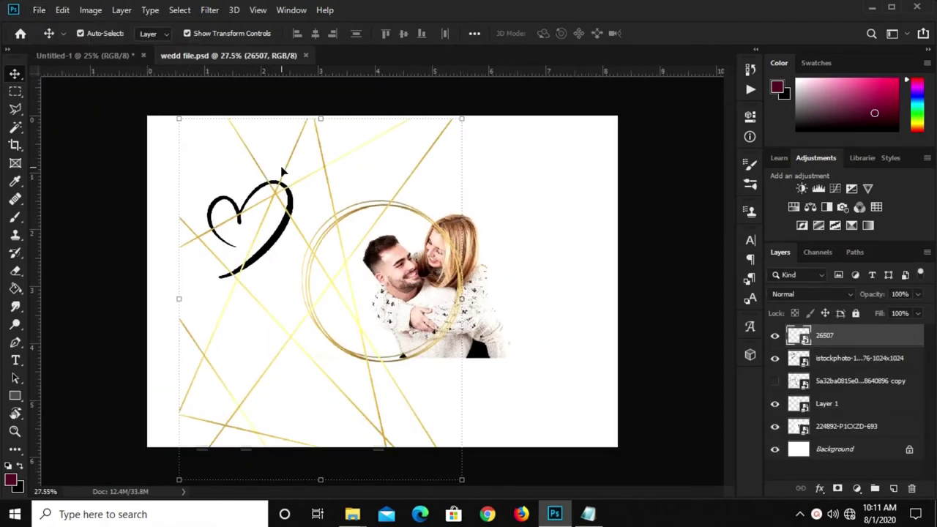
{"action": "left_click", "coordinate": [284, 175]}
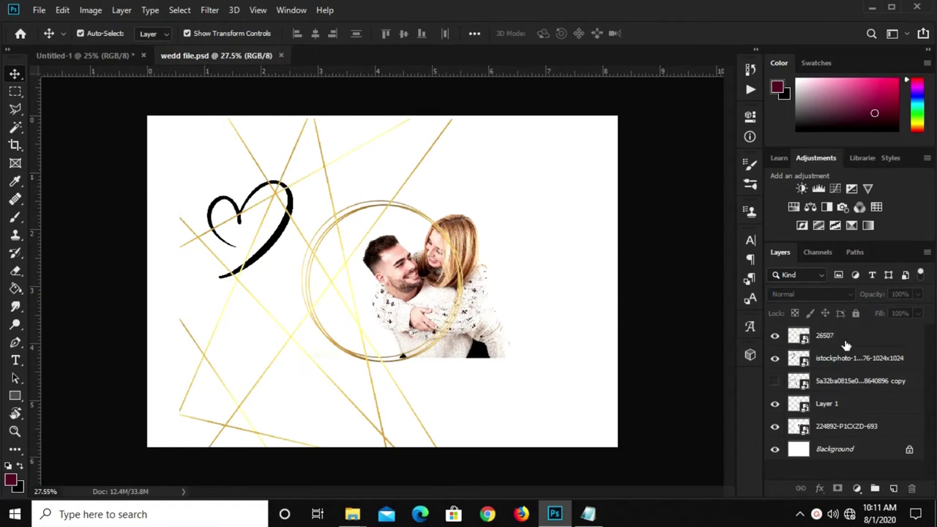
{"action": "left_click", "coordinate": [845, 339]}
{"action": "mouse_move", "coordinate": [837, 345]}
{"action": "left_mouse_down"}
{"action": "mouse_move", "coordinate": [189, 174]}
{"action": "mouse_move", "coordinate": [213, 207]}
{"action": "left_mouse_up"}
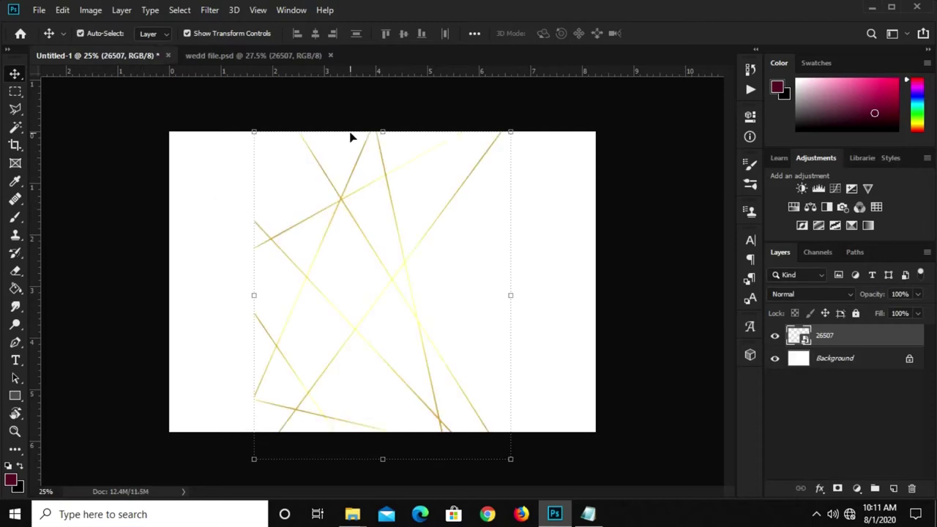
{"action": "key", "text": "ctrl+t"}
{"action": "mouse_move", "coordinate": [359, 230]}
{"action": "left_mouse_down"}
{"action": "mouse_move", "coordinate": [150, 222]}
{"action": "mouse_move", "coordinate": [176, 246]}
{"action": "left_mouse_up"}
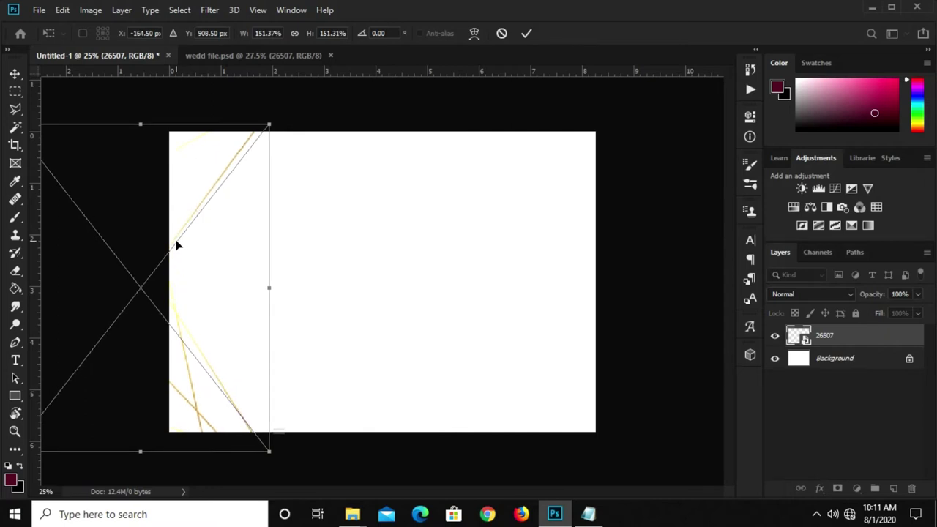
{"action": "key", "text": "shift+Left"}
{"action": "key", "text": "shift+Left"}
{"action": "key", "text": "shift+Left"}
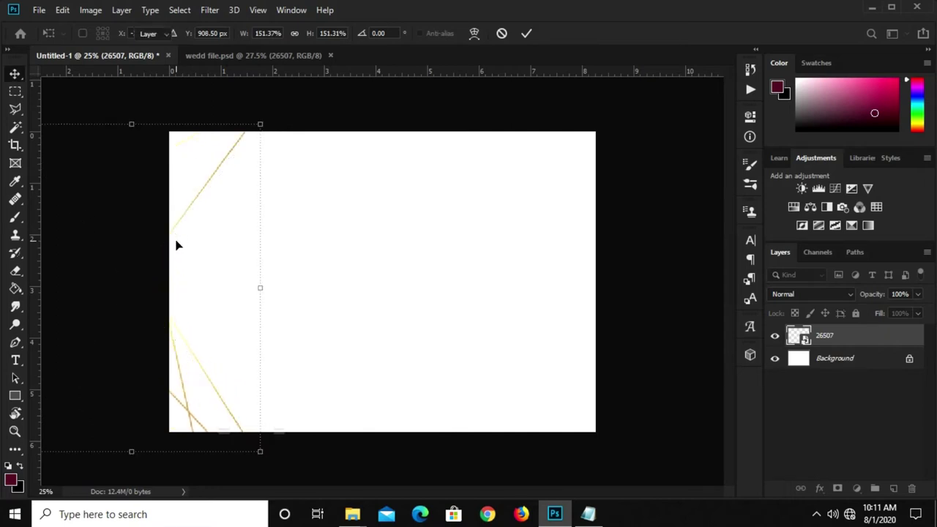
{"action": "key", "text": "Return"}
- Duplicate the 26507 layer and nudge the copy left to double the gold lines
{"action": "left_click", "coordinate": [648, 270]}
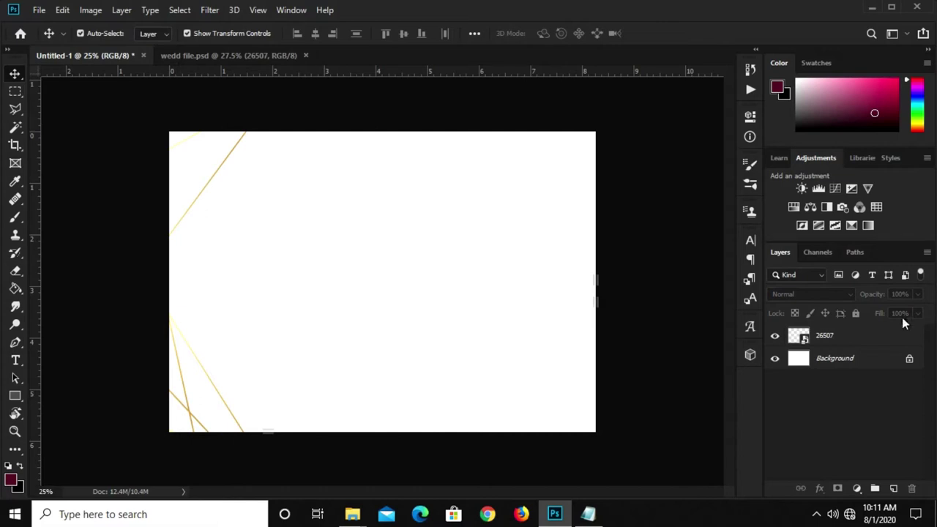
{"action": "left_click", "coordinate": [858, 342]}
{"action": "key", "text": "ctrl+j"}
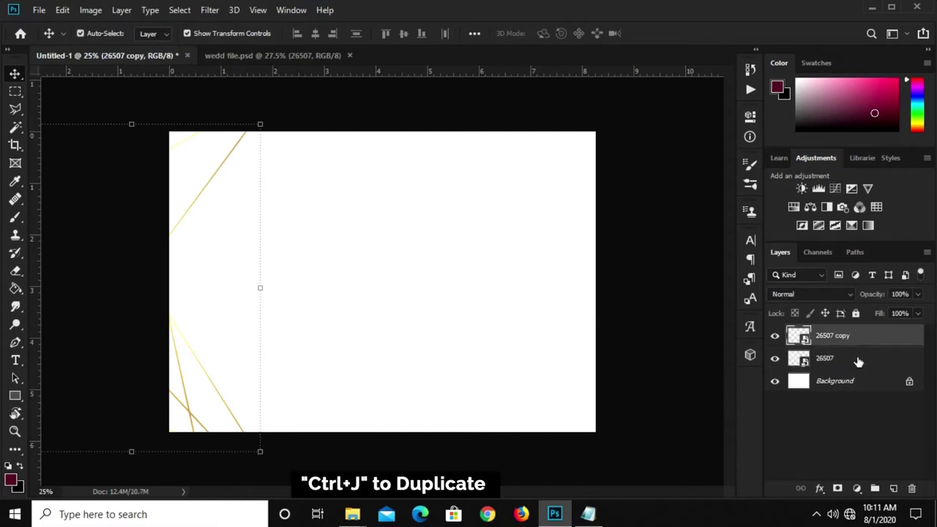
{"action": "key", "text": "shift+Left"}
{"action": "key", "text": "shift+Left"}
{"action": "key", "text": "shift+Left"}
{"action": "key", "text": "shift+Left"}
{"action": "key", "text": "shift+Left"}
{"action": "key", "text": "shift+Left"}
{"action": "key", "text": "shift+Left"}
{"action": "key", "text": "shift+Left"}
{"action": "key", "text": "shift+Left"}
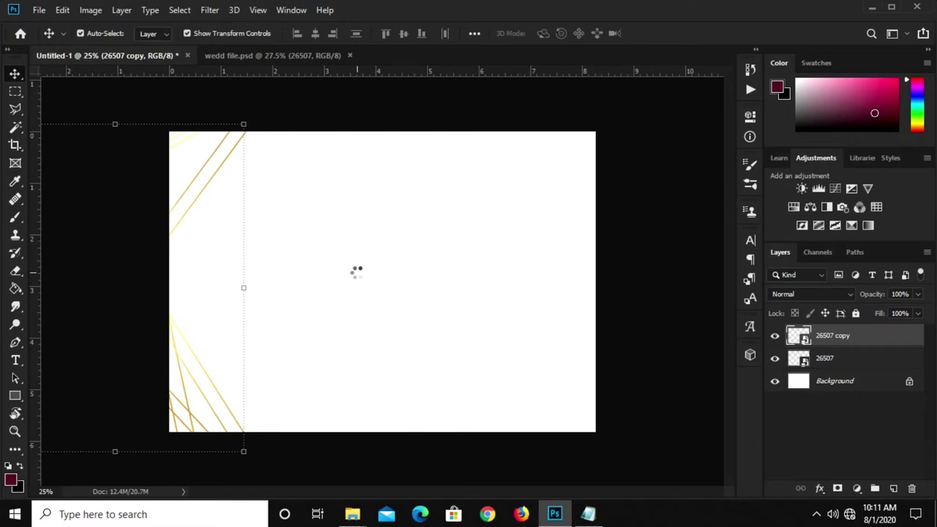
{"action": "left_click", "coordinate": [355, 112]}
{"action": "key", "text": "ctrl+plus"}
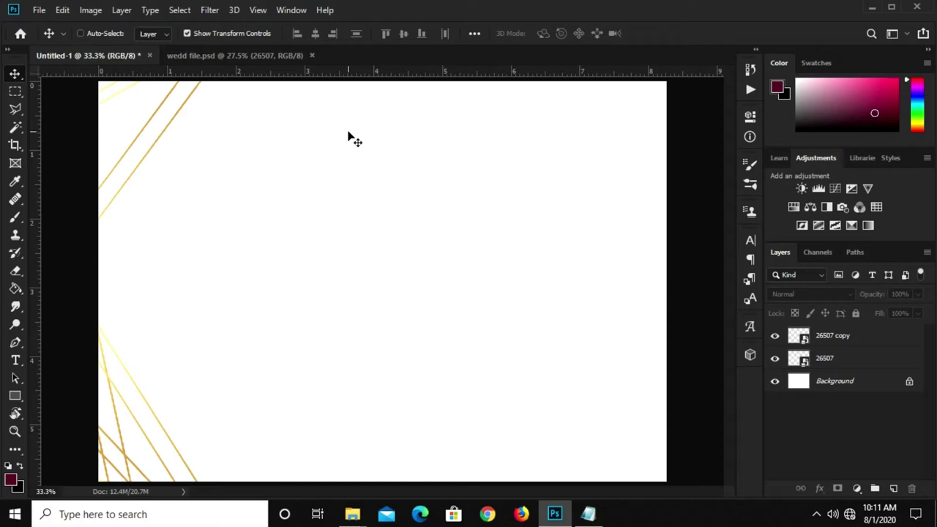
- Drag vertical guides from the left ruler to roughly 1.35 in and 4.39 in
{"action": "left_click_drag", "start_coordinate": [37, 301], "coordinate": [185, 329]}
{"action": "mouse_move", "coordinate": [33, 360]}
{"action": "left_mouse_down"}
{"action": "mouse_move", "coordinate": [405, 399]}
{"action": "mouse_move", "coordinate": [383, 399]}
{"action": "mouse_move", "coordinate": [375, 437]}
{"action": "left_mouse_up"}
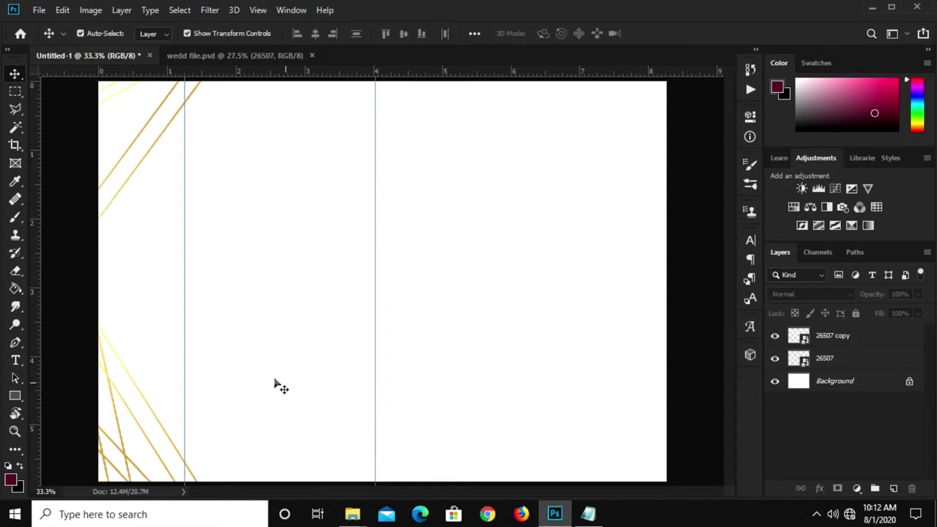
- Copy the words 'Save the Date' from the wedding card notes
{"action": "left_click", "coordinate": [15, 360]}
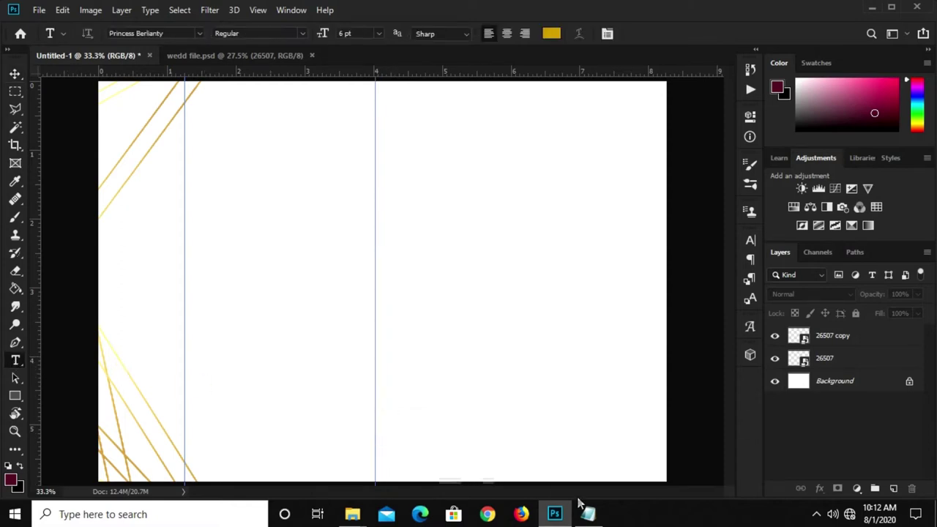
{"action": "left_click", "coordinate": [588, 514]}
{"action": "left_click_drag", "start_coordinate": [504, 217], "coordinate": [414, 214]}
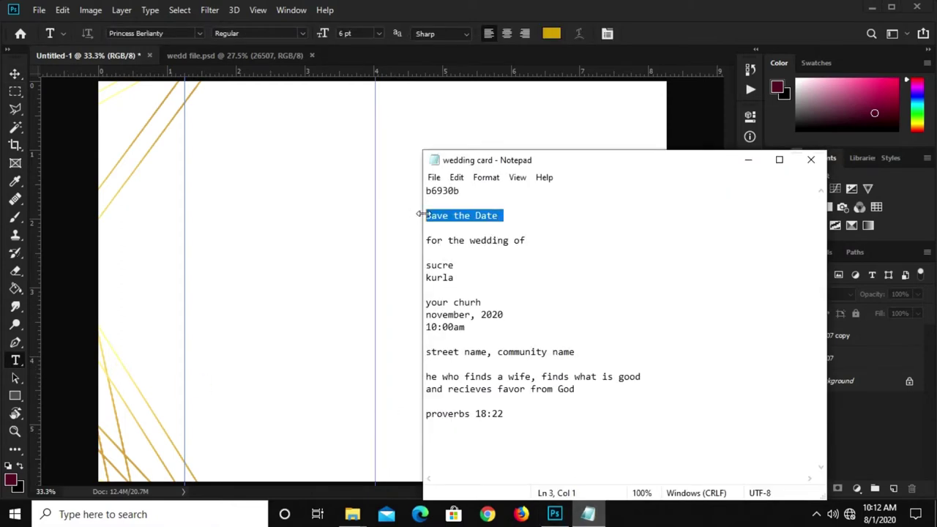
{"action": "right_click", "coordinate": [428, 215]}
{"action": "left_click", "coordinate": [456, 261]}
{"action": "left_click", "coordinate": [659, 22]}
- Add a black (000000) 'Save the Date' text layer in Princess Berliaty between the guides
{"action": "left_click", "coordinate": [551, 33]}
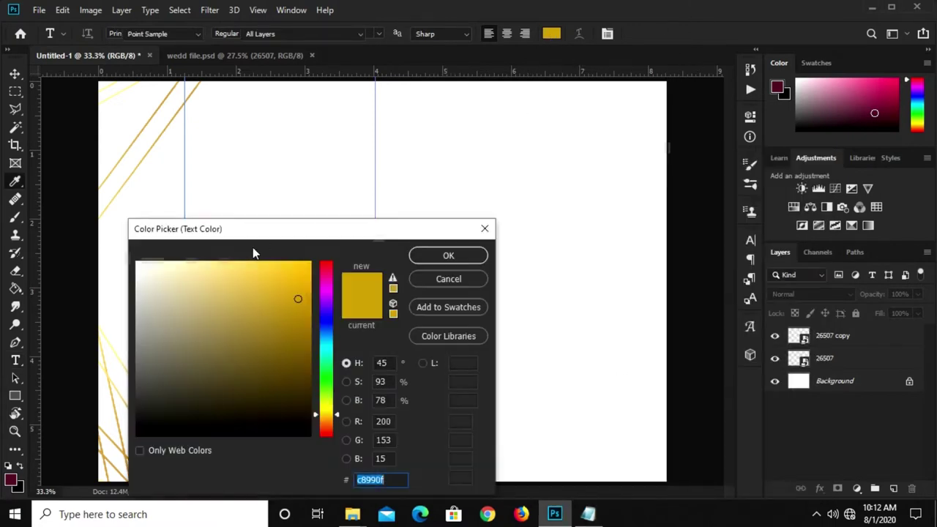
{"action": "type", "text": "000000"}
{"action": "left_click", "coordinate": [432, 258]}
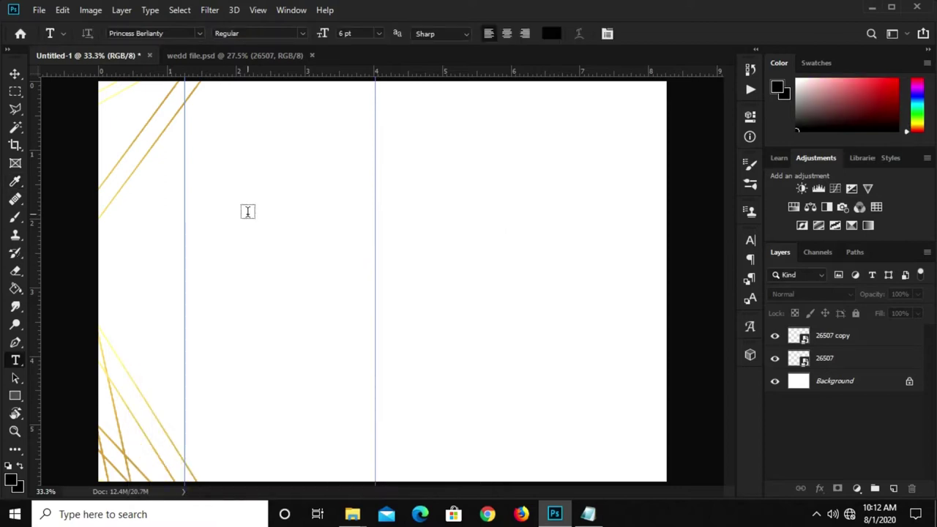
{"action": "left_click", "coordinate": [247, 211]}
{"action": "type", "text": "Sara"}
{"action": "left_click", "coordinate": [658, 34]}
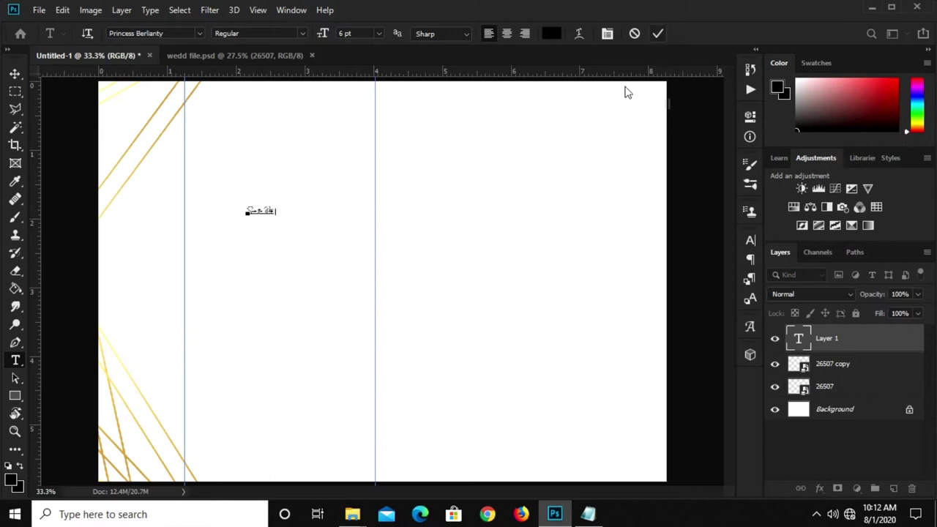
{"action": "left_click", "coordinate": [177, 36]}
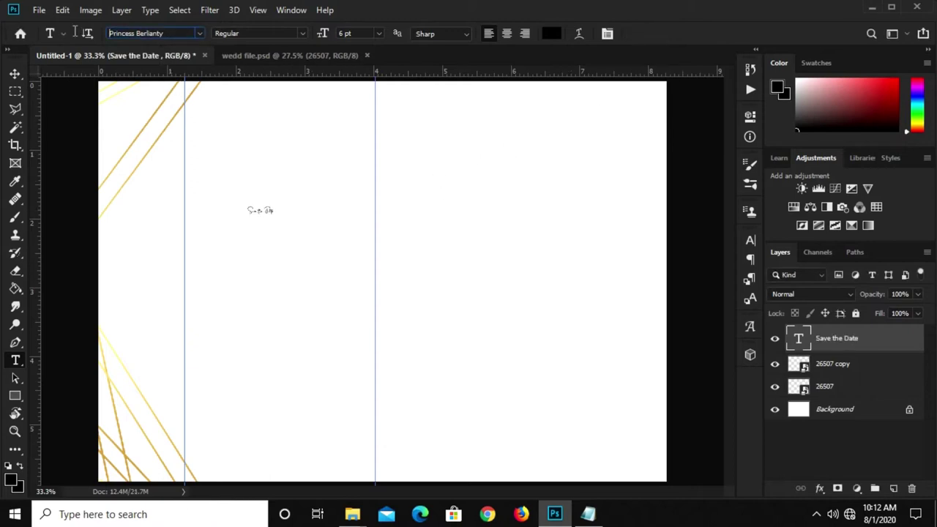
{"action": "left_click_drag", "start_coordinate": [167, 34], "coordinate": [108, 34]}
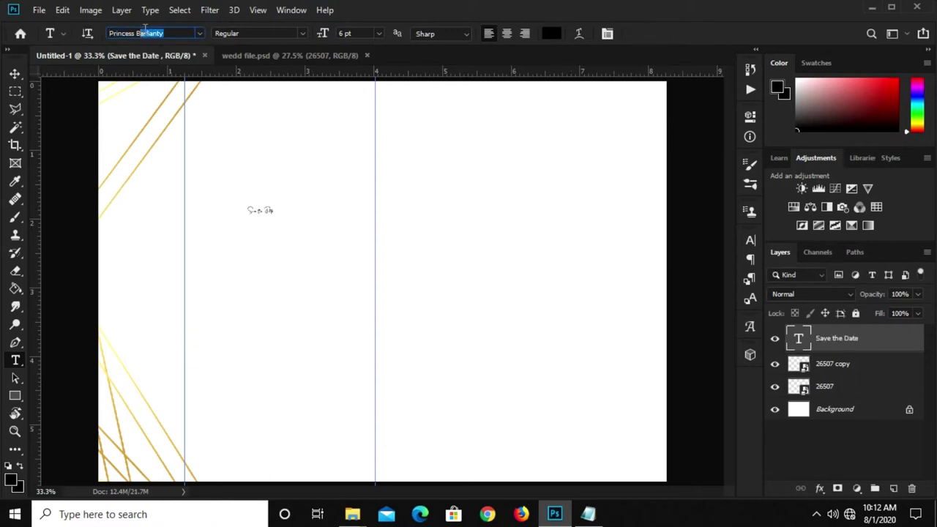
{"action": "left_click", "coordinate": [14, 76]}
- Set the Save the Date text size to 43 pt
{"action": "left_click", "coordinate": [268, 210]}
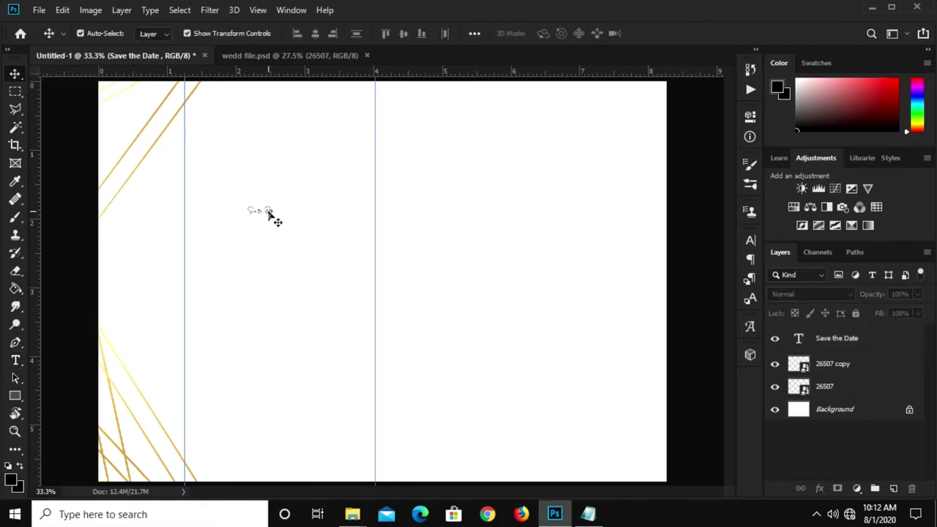
{"action": "left_click", "coordinate": [750, 239]}
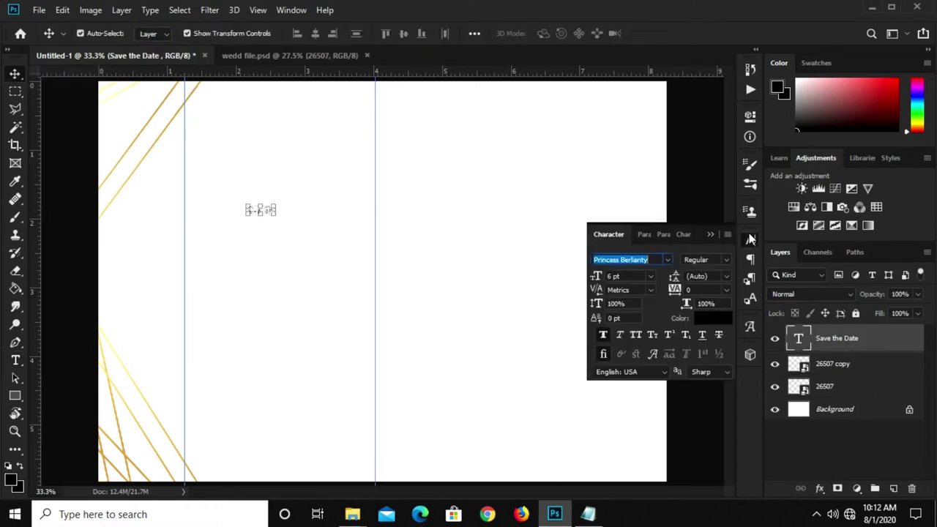
{"action": "left_click", "coordinate": [627, 276]}
{"action": "type", "text": "43"}
{"action": "key", "text": "Return"}
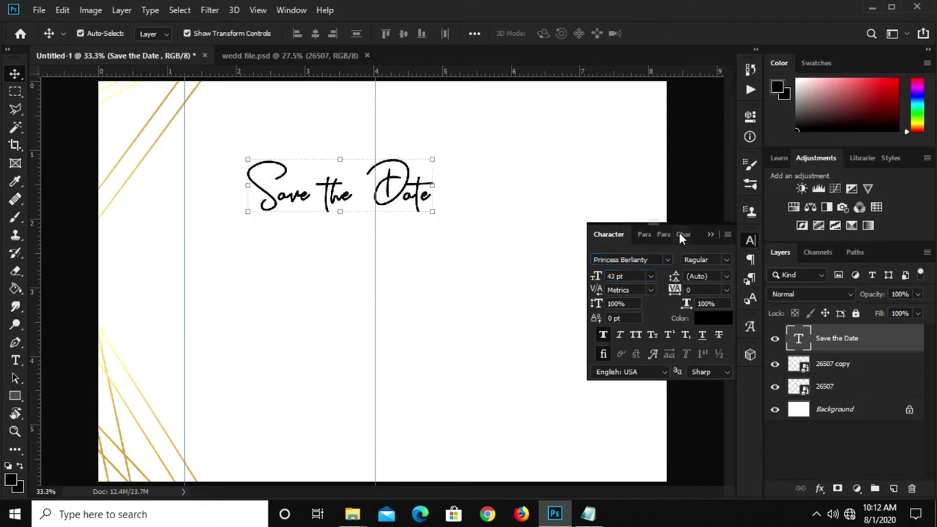
{"action": "left_click", "coordinate": [710, 235]}
- Scale the Save the Date text to 92.58% and move it to the top between the guides
{"action": "key", "text": "ctrl+t"}
{"action": "left_click_drag", "start_coordinate": [326, 198], "coordinate": [255, 130]}
{"action": "left_click_drag", "start_coordinate": [270, 98], "coordinate": [313, 111]}
{"action": "key", "text": "Return"}
{"action": "left_click", "coordinate": [704, 267]}
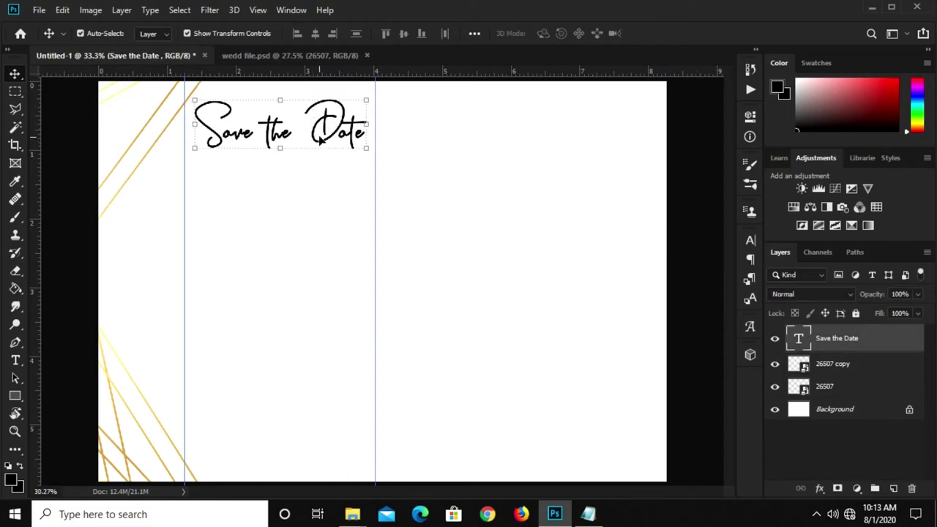
- Copy the next line of wording from the wedding card notes
{"action": "left_click", "coordinate": [588, 514]}
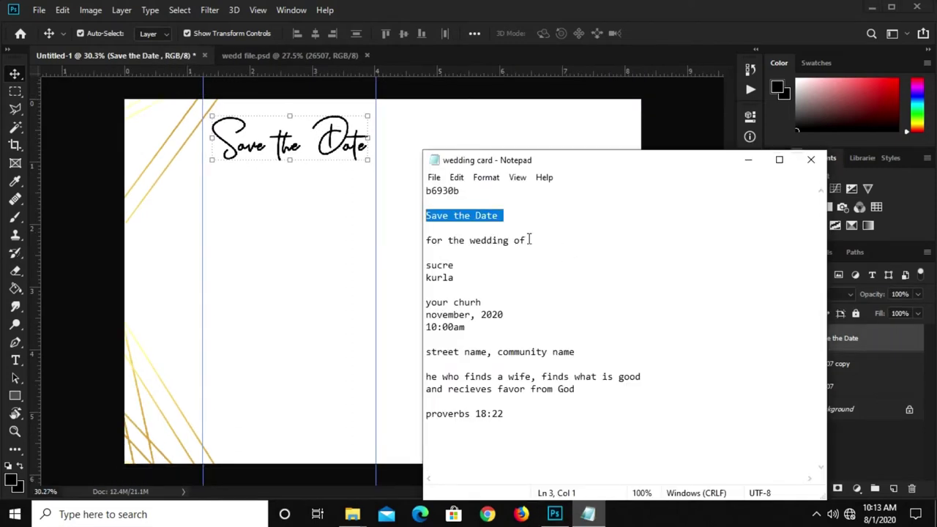
{"action": "left_click_drag", "start_coordinate": [464, 242], "coordinate": [426, 240]}
{"action": "right_click", "coordinate": [454, 246]}
{"action": "left_click", "coordinate": [496, 288]}
{"action": "left_click", "coordinate": [270, 239]}
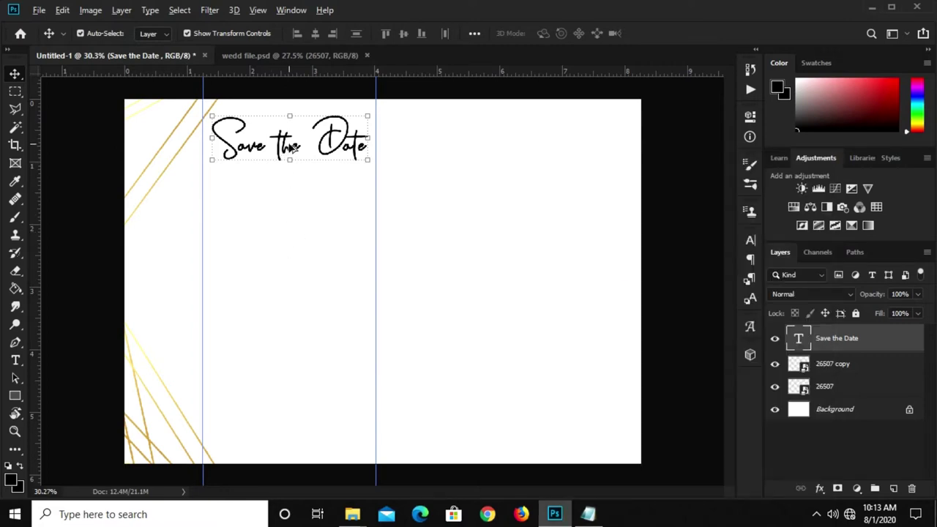
- Duplicate the Save the Date text just below and change it to read 'for the'
{"action": "left_click_drag", "start_coordinate": [291, 147], "coordinate": [291, 197]}
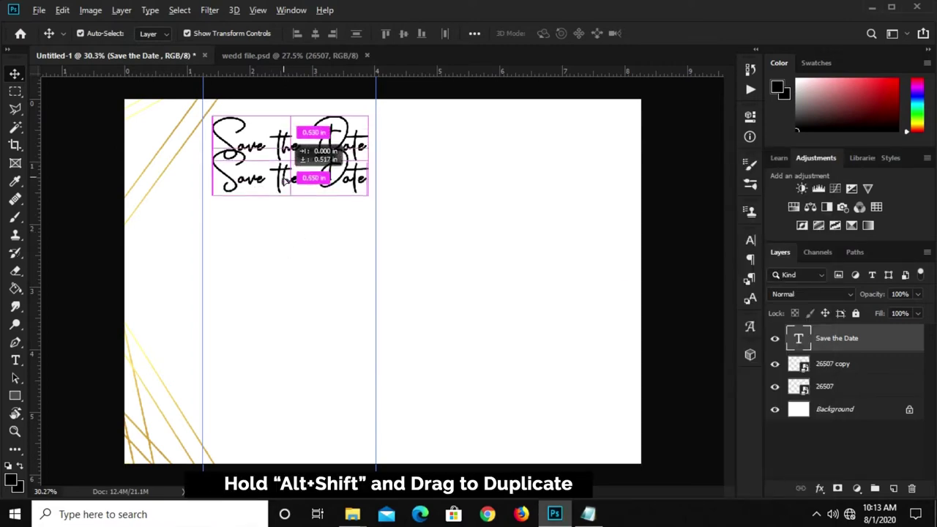
{"action": "left_click", "coordinate": [15, 360]}
{"action": "left_click", "coordinate": [257, 195]}
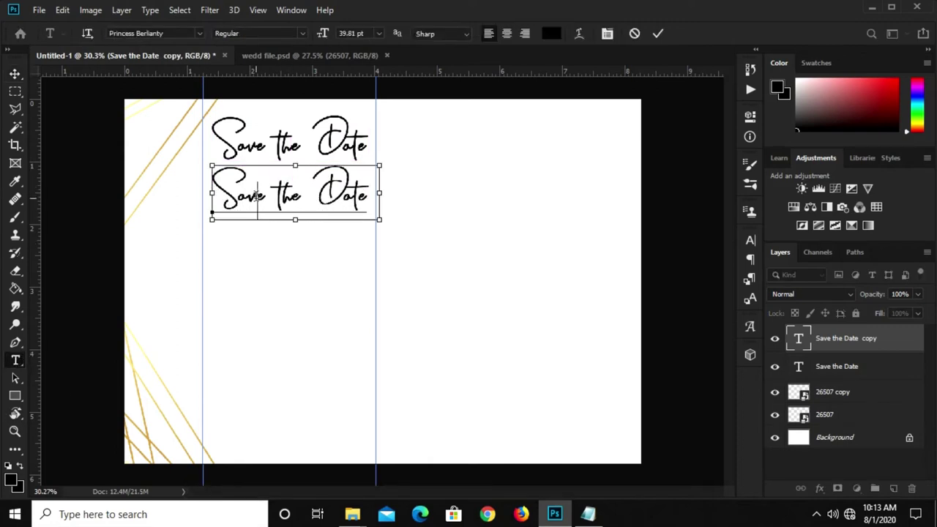
{"action": "key", "text": "ctrl+a"}
{"action": "type", "text": "for the"}
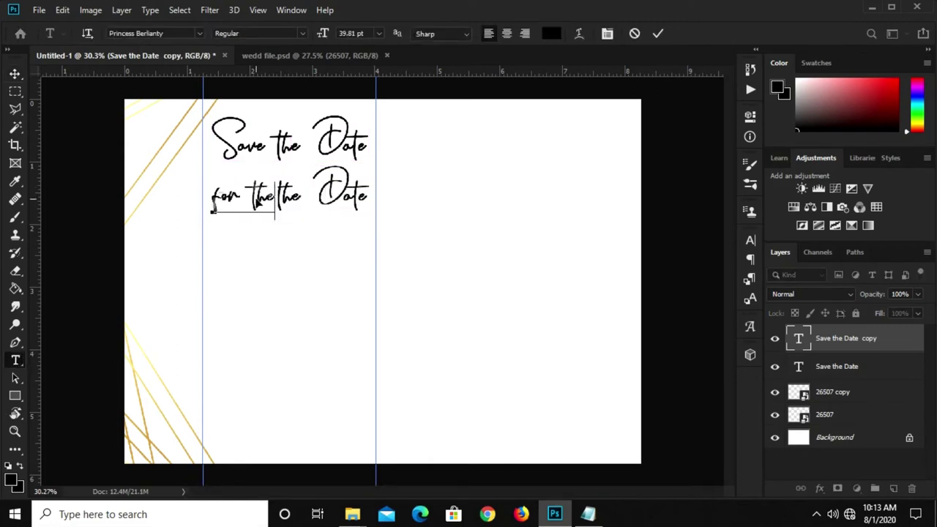
{"action": "left_click", "coordinate": [656, 35]}
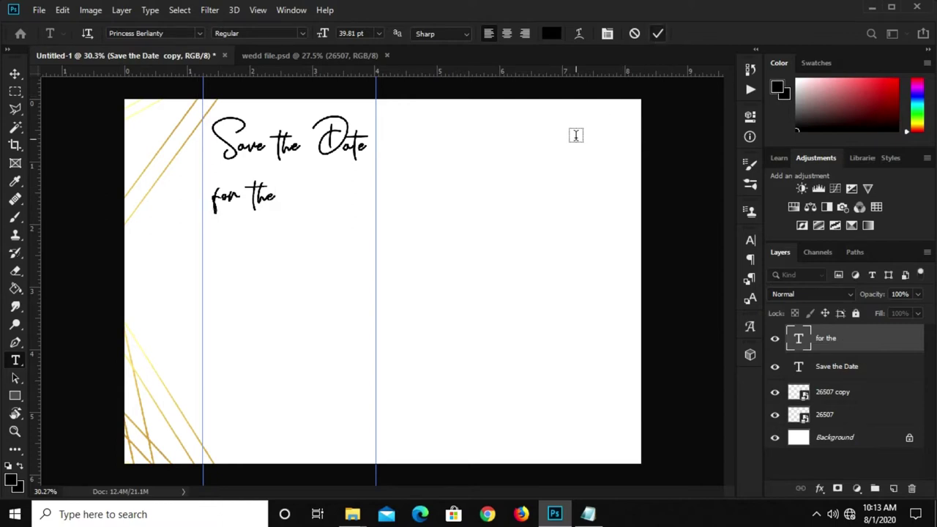
{"action": "left_click", "coordinate": [747, 243]}
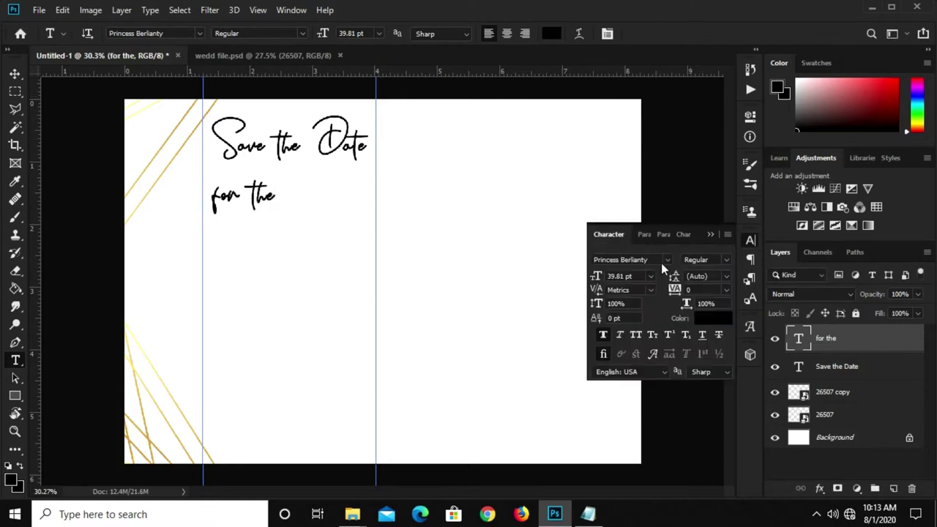
- Set the 'for the' line in Raleway Bold
{"action": "left_click", "coordinate": [666, 261]}
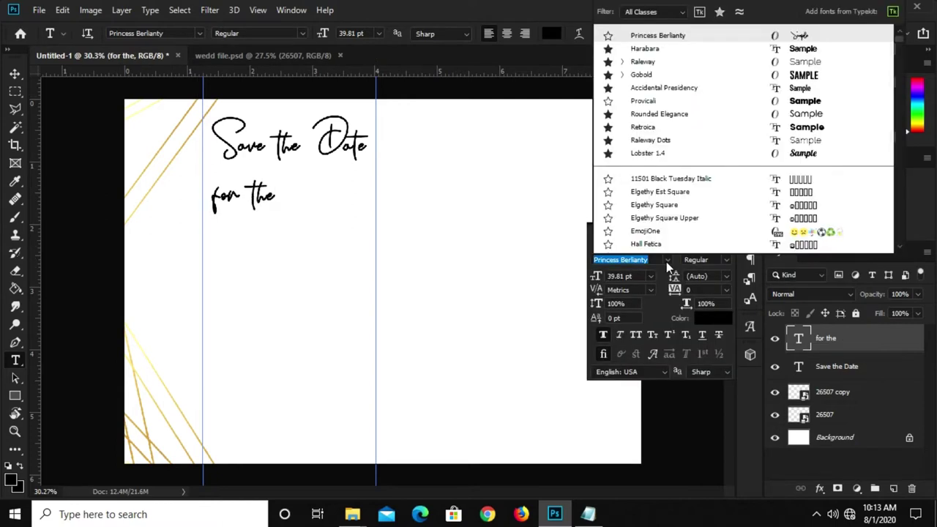
{"action": "left_click", "coordinate": [644, 63]}
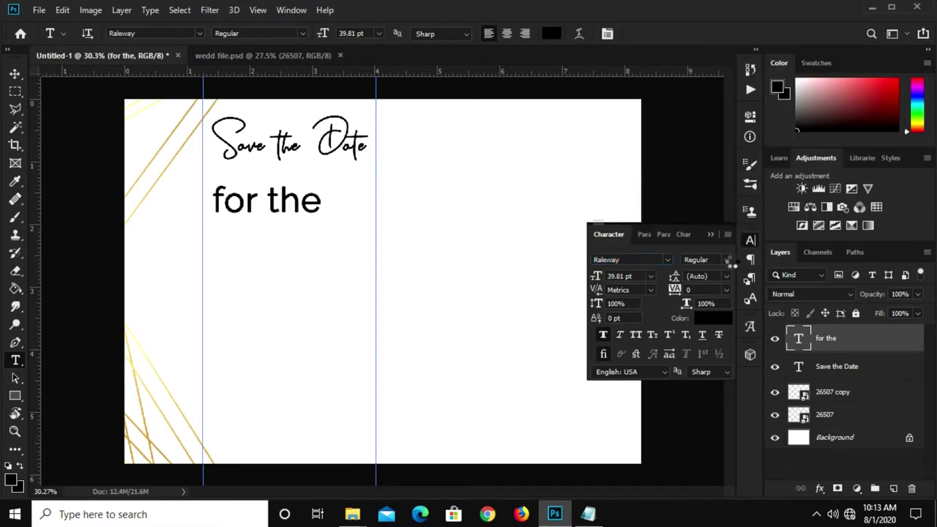
{"action": "left_click", "coordinate": [725, 263]}
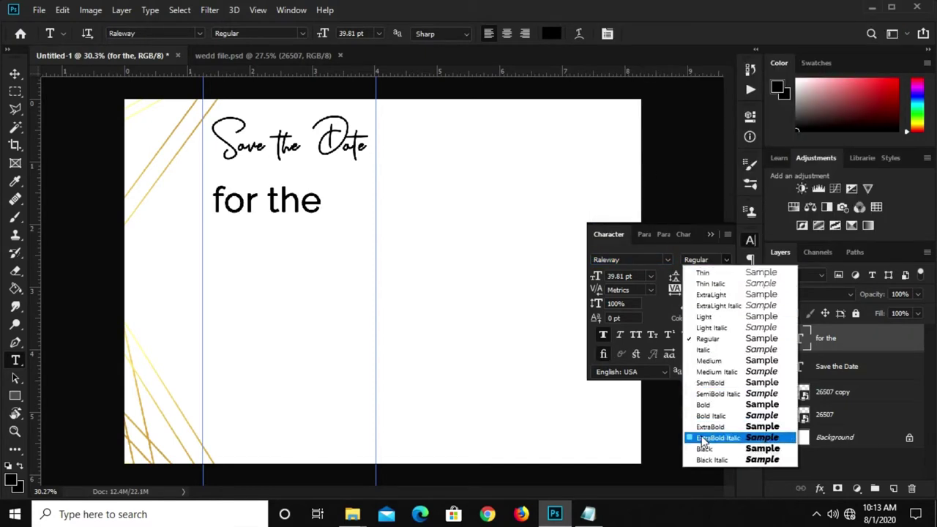
{"action": "left_click", "coordinate": [704, 405]}
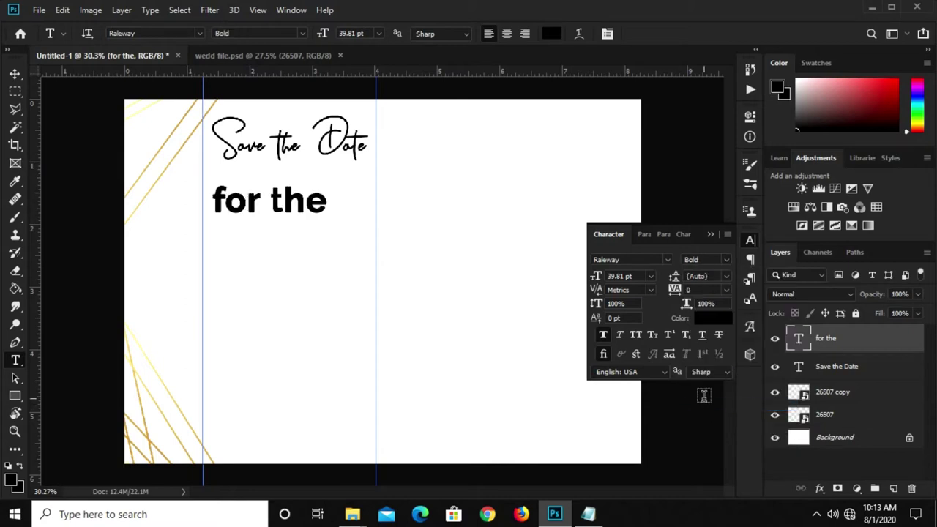
- Open the text colour picker and select the hex code b6930b in the notes
{"action": "left_click", "coordinate": [714, 321]}
{"action": "left_click", "coordinate": [588, 514]}
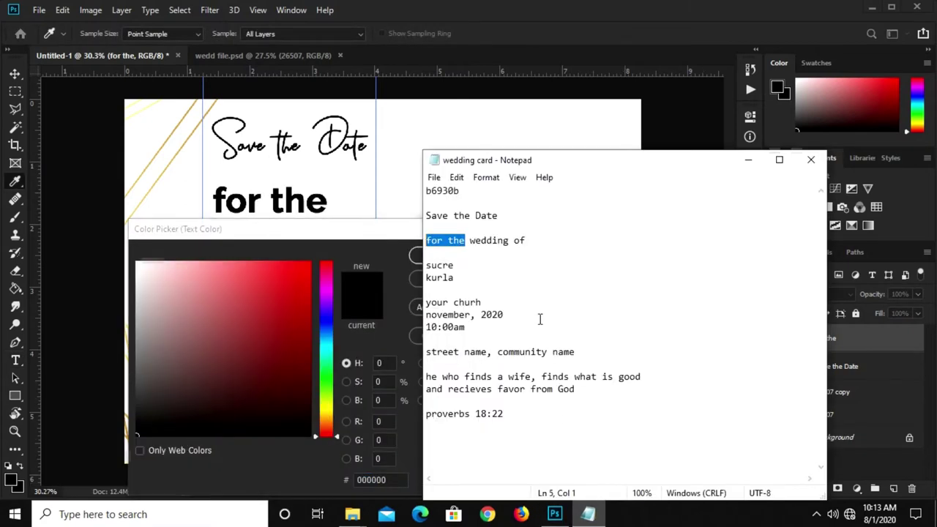
{"action": "double_click", "coordinate": [442, 190]}
{"action": "right_click", "coordinate": [431, 191]}
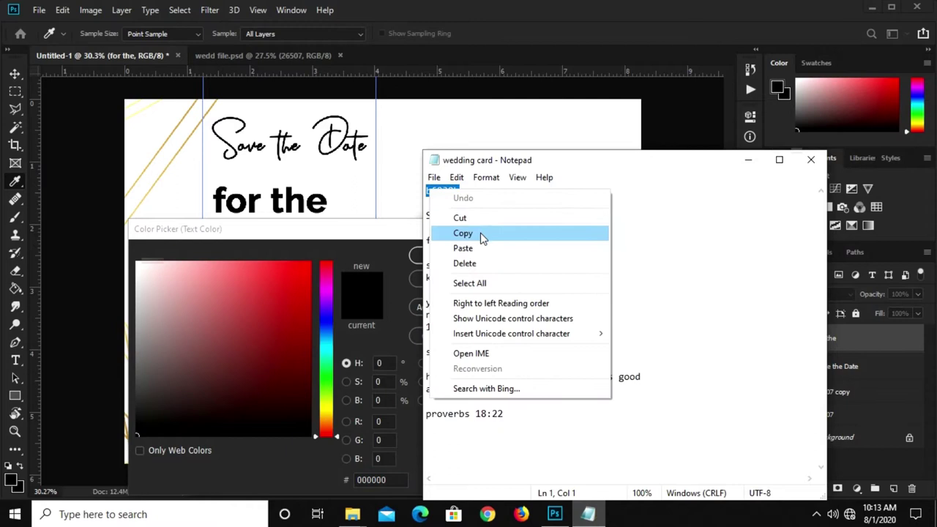
- Colour the 'for the' line gold with hex b6930b
{"action": "left_click", "coordinate": [480, 232]}
{"action": "left_click", "coordinate": [374, 480]}
{"action": "right_click", "coordinate": [374, 480]}
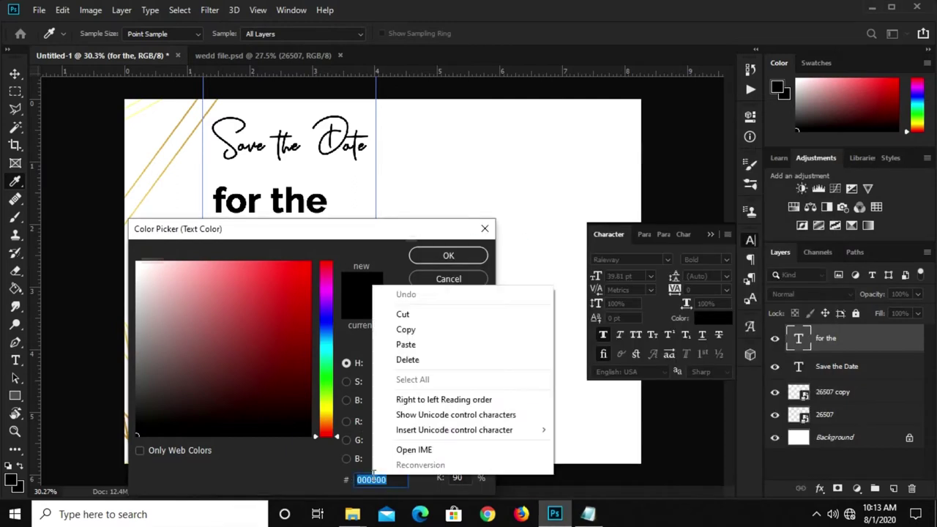
{"action": "left_click", "coordinate": [399, 345]}
{"action": "left_click", "coordinate": [428, 254]}
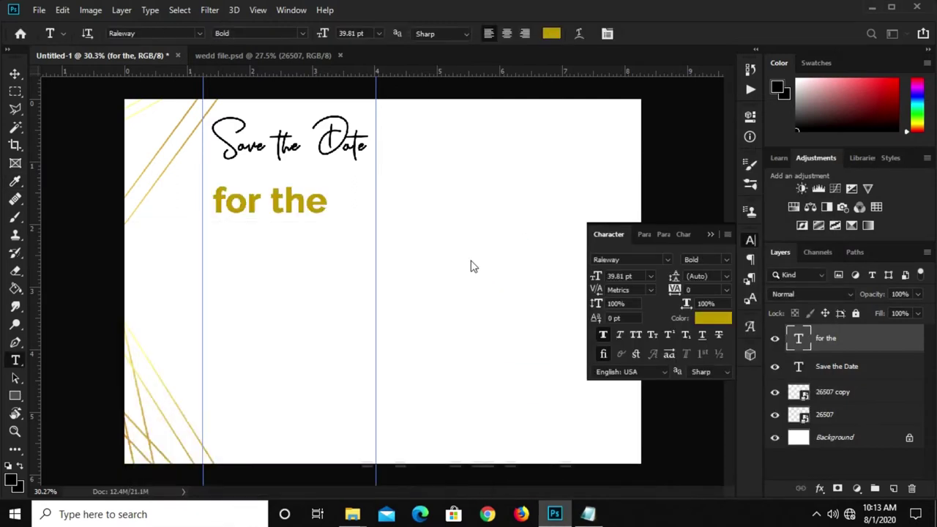
- Set the line to 18 pt in all capitals so it reads FOR THE
{"action": "left_click", "coordinate": [631, 277]}
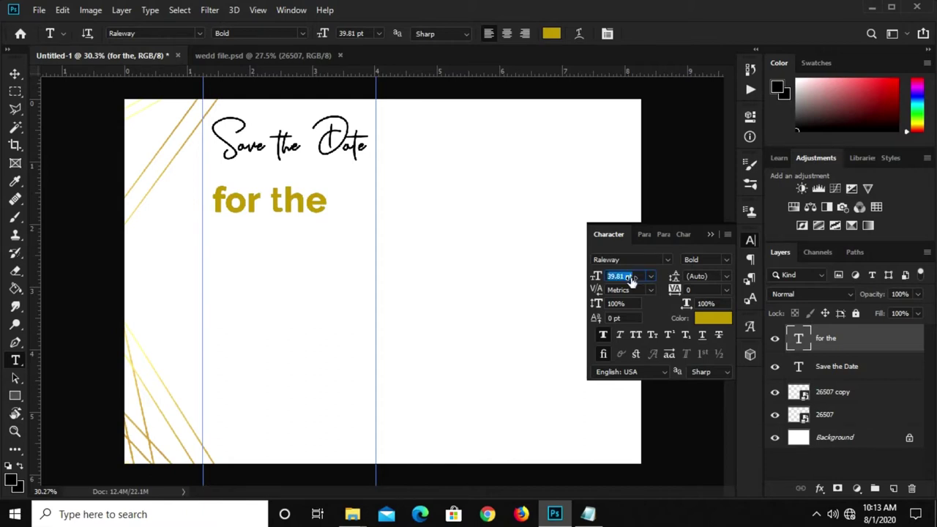
{"action": "type", "text": "1"}
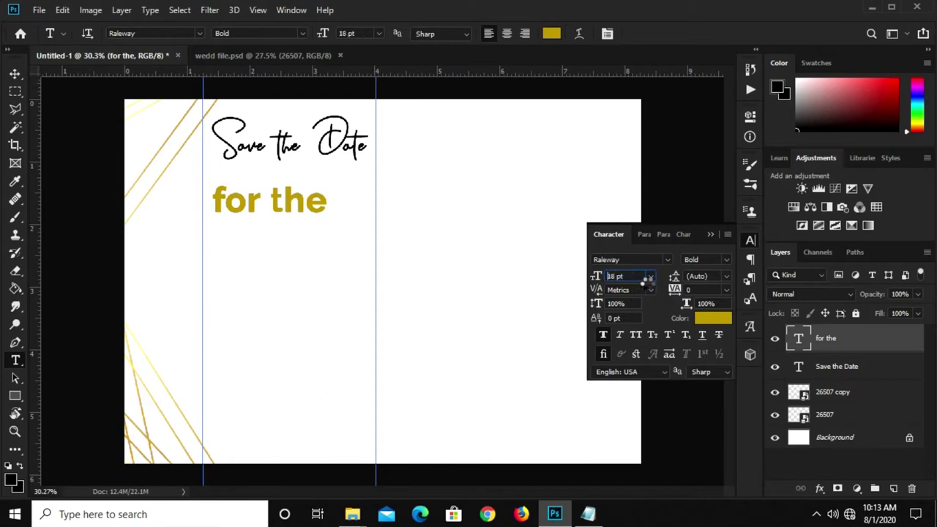
{"action": "key", "text": "Return"}
{"action": "left_click", "coordinate": [636, 335]}
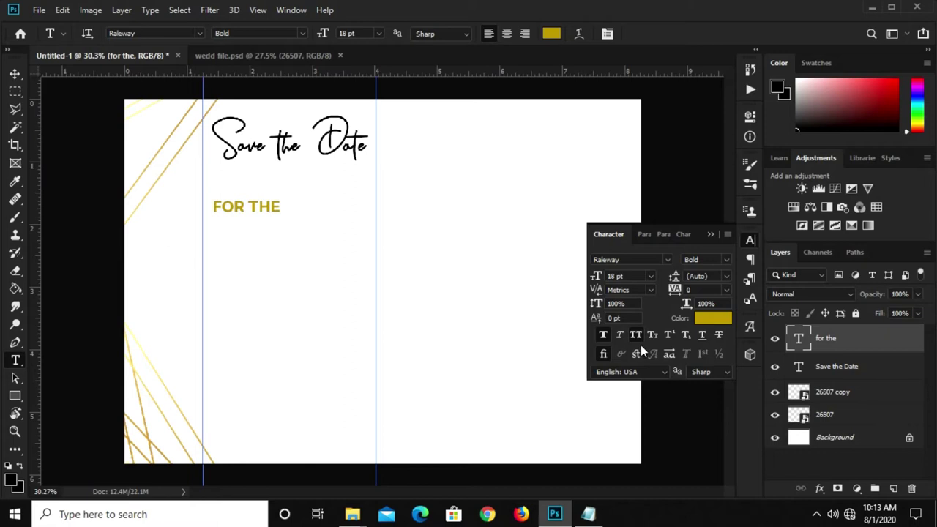
{"action": "left_click", "coordinate": [711, 235]}
- Duplicate FOR THE just below and copy 'wedding of' from the notes
{"action": "key", "text": "v"}
{"action": "mouse_move", "coordinate": [262, 209]}
{"action": "left_mouse_down"}
{"action": "mouse_move", "coordinate": [293, 184]}
{"action": "mouse_move", "coordinate": [295, 215]}
{"action": "mouse_move", "coordinate": [299, 203]}
{"action": "left_mouse_up"}
{"action": "left_click", "coordinate": [588, 514]}
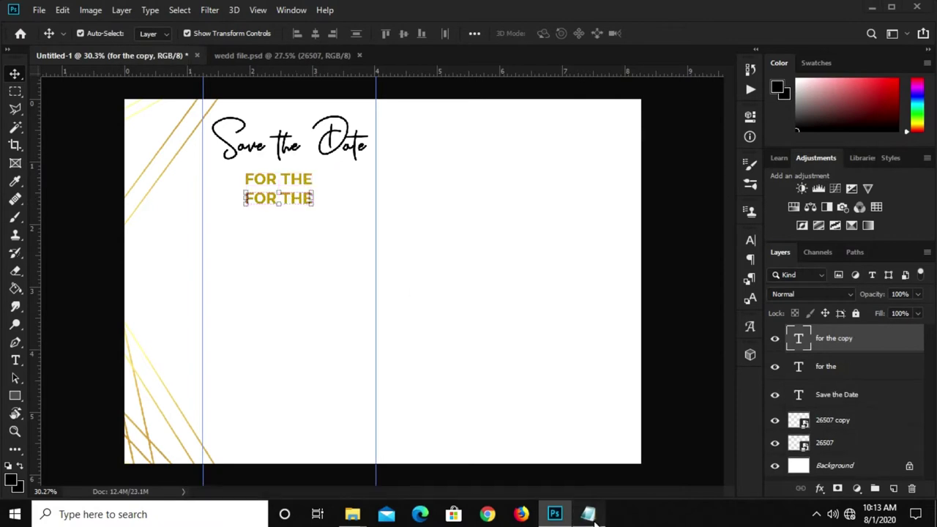
{"action": "left_click_drag", "start_coordinate": [426, 241], "coordinate": [545, 245]}
{"action": "right_click", "coordinate": [495, 247]}
{"action": "left_click", "coordinate": [547, 291]}
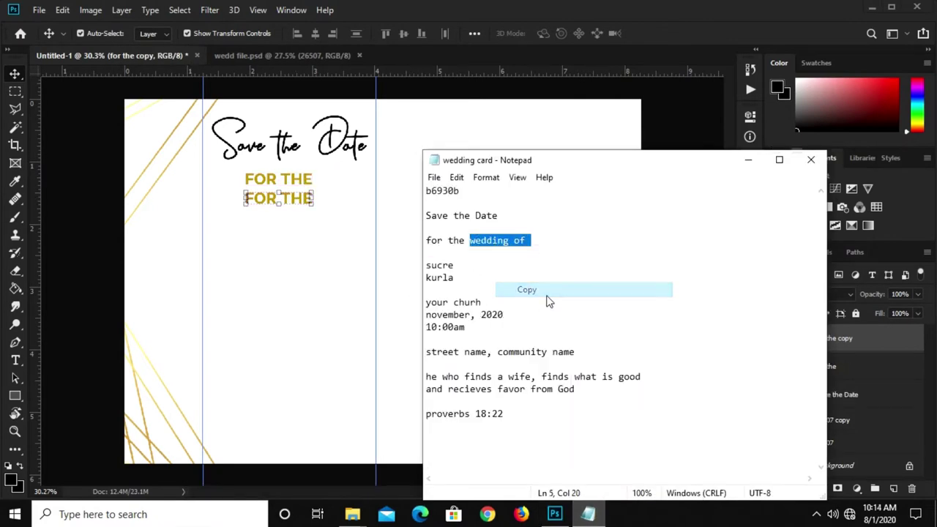
{"action": "left_click", "coordinate": [265, 233]}
- Replace the duplicated line's text with WEDDING OF
{"action": "left_click", "coordinate": [15, 362]}
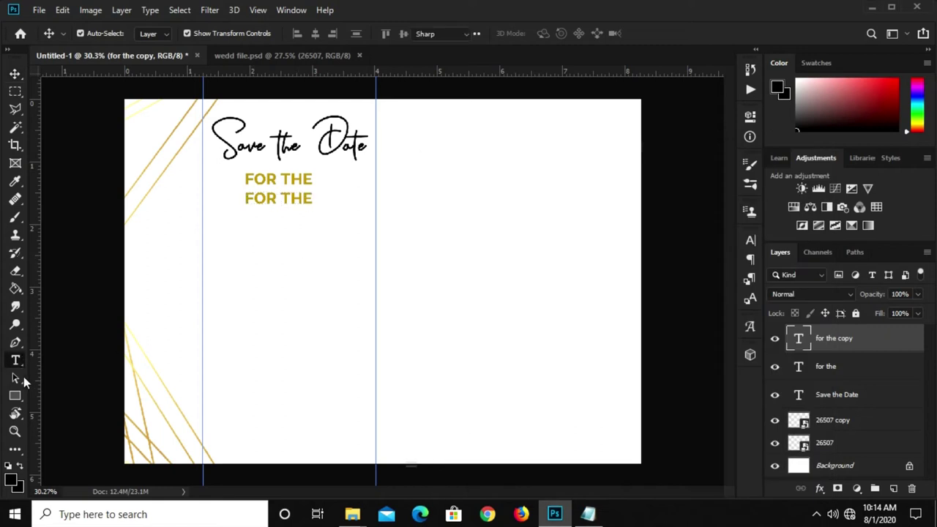
{"action": "triple_click", "coordinate": [267, 202]}
{"action": "key", "text": "ctrl+v"}
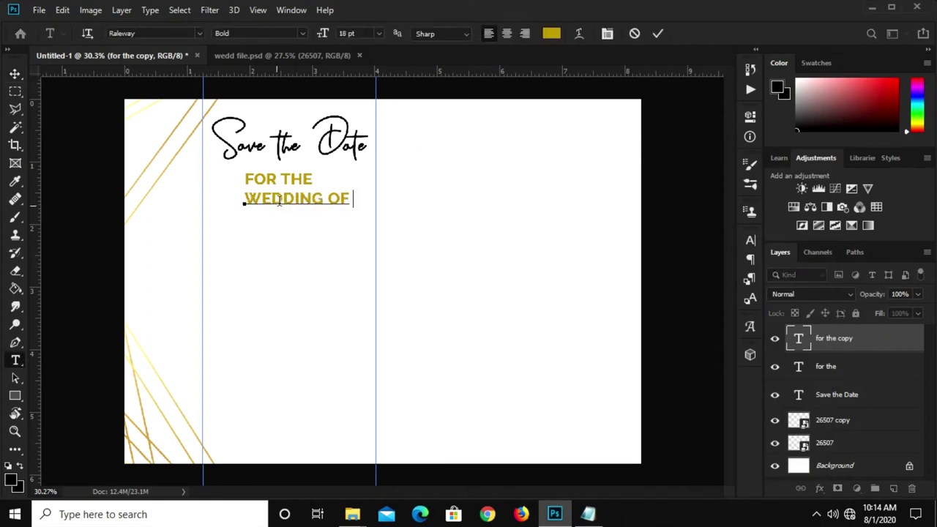
{"action": "left_click", "coordinate": [658, 34]}
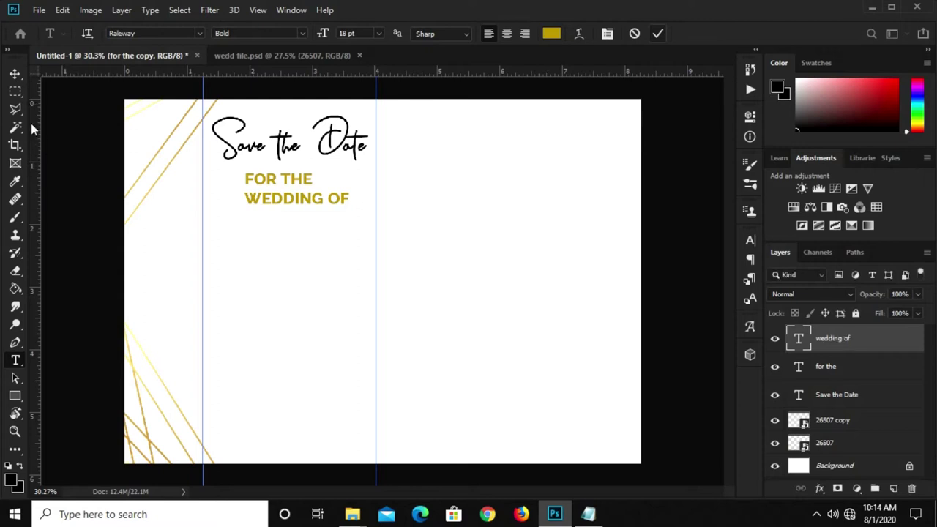
{"action": "left_click", "coordinate": [16, 75]}
- Enlarge WEDDING OF to 26 pt and move it below FOR THE between the guides
{"action": "left_click", "coordinate": [750, 243]}
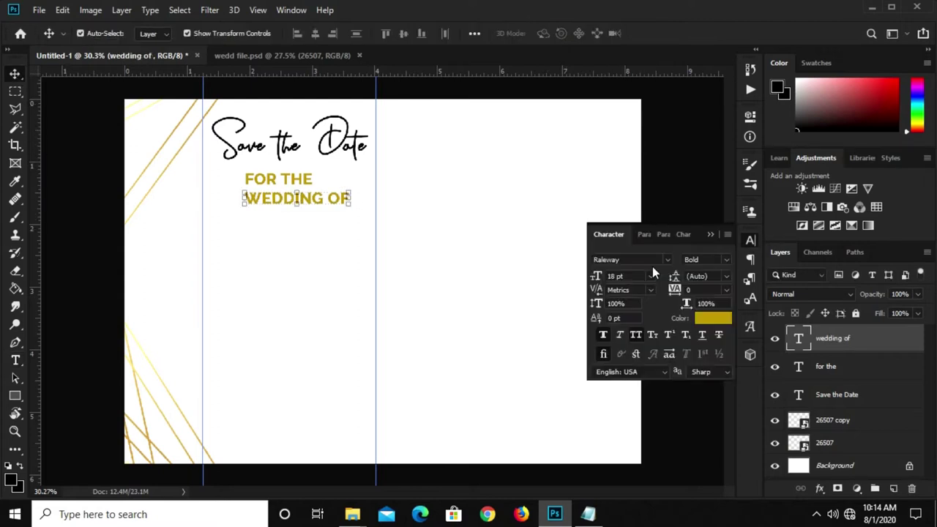
{"action": "left_click", "coordinate": [629, 277]}
{"action": "type", "text": "26"}
{"action": "key", "text": "Return"}
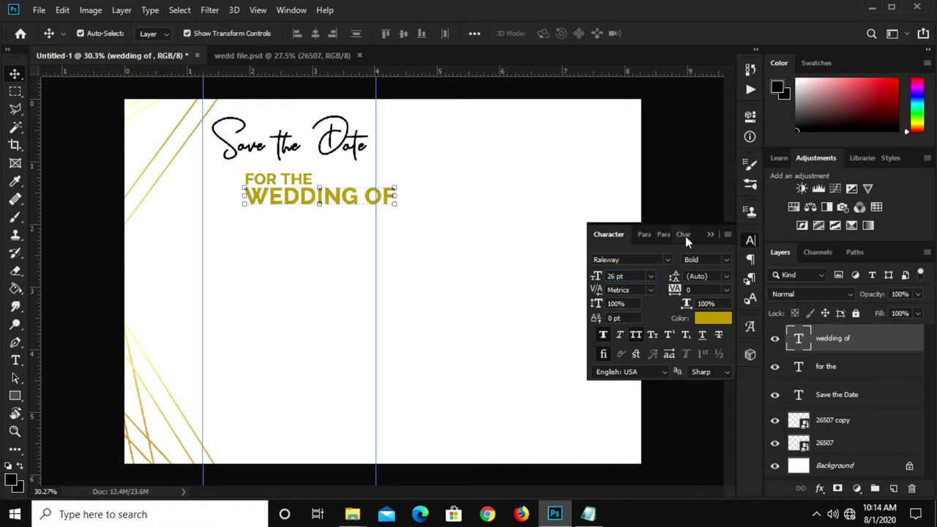
{"action": "left_click", "coordinate": [711, 235]}
{"action": "left_click_drag", "start_coordinate": [311, 195], "coordinate": [279, 211]}
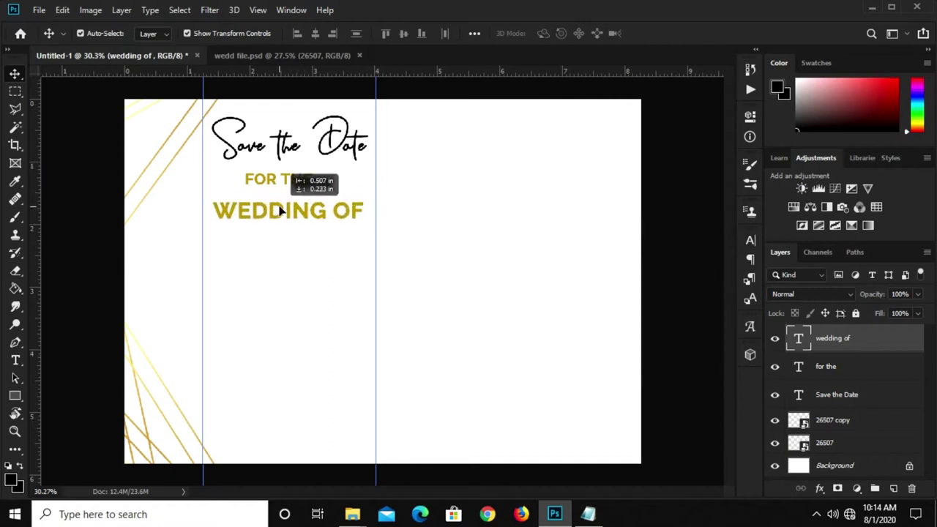
{"action": "left_click", "coordinate": [14, 91]}
- Centre WEDDING OF, FOR THE and Save the Date horizontally within a selection between the guides
{"action": "right_click", "coordinate": [15, 91]}
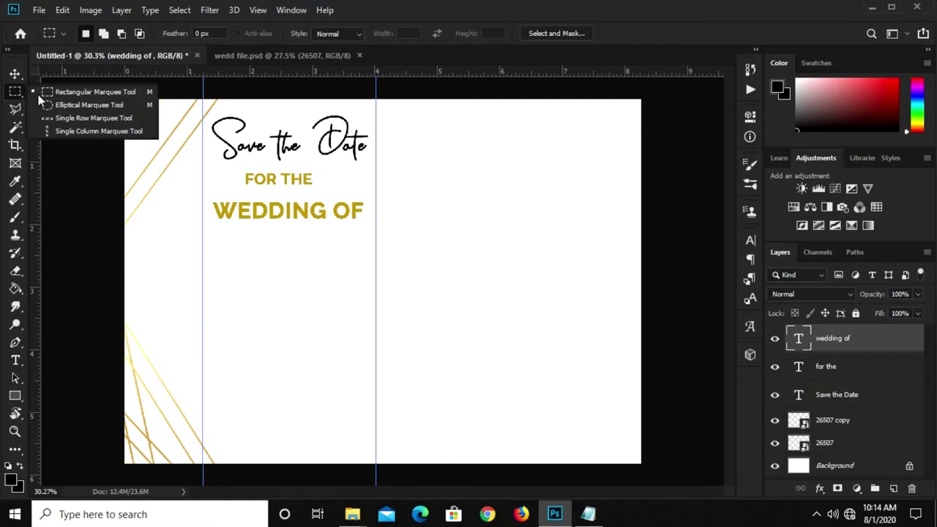
{"action": "left_click", "coordinate": [59, 93]}
{"action": "key", "text": "ctrl+plus"}
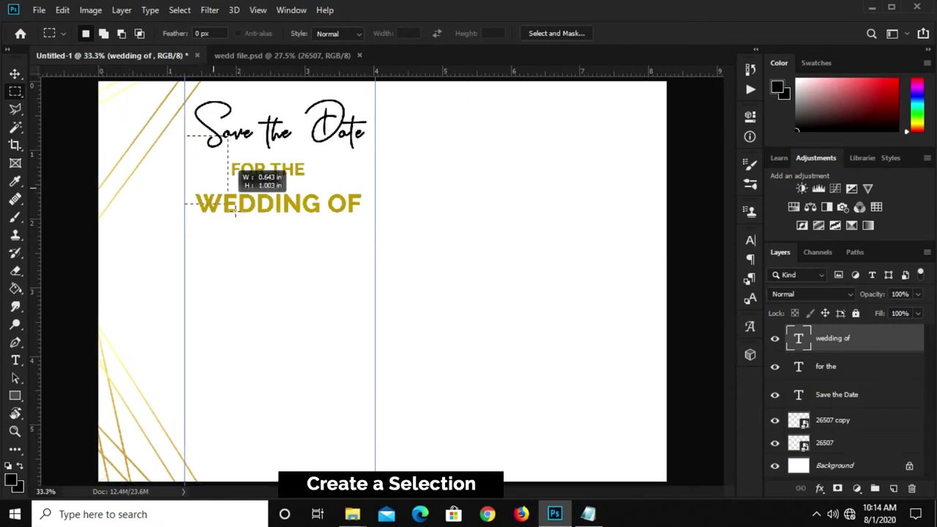
{"action": "left_click_drag", "start_coordinate": [185, 134], "coordinate": [374, 230]}
{"action": "left_click", "coordinate": [363, 236]}
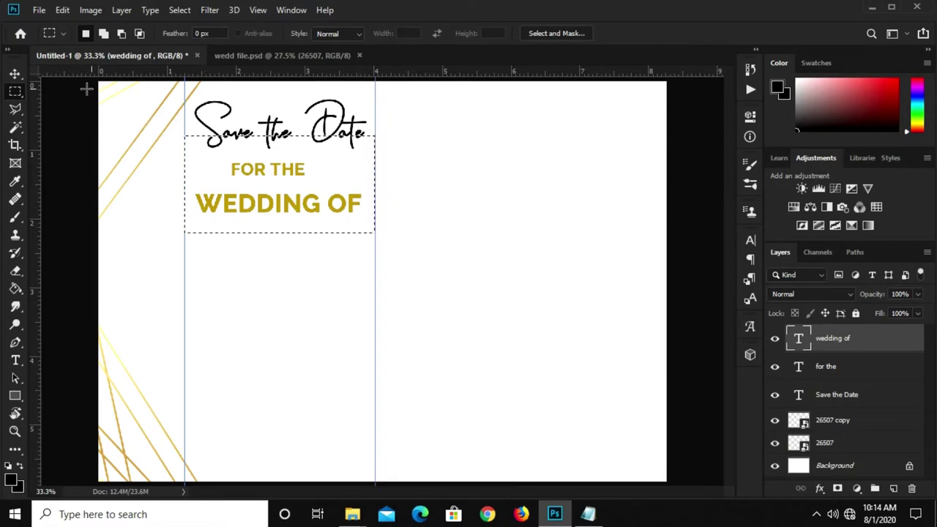
{"action": "left_click", "coordinate": [15, 73]}
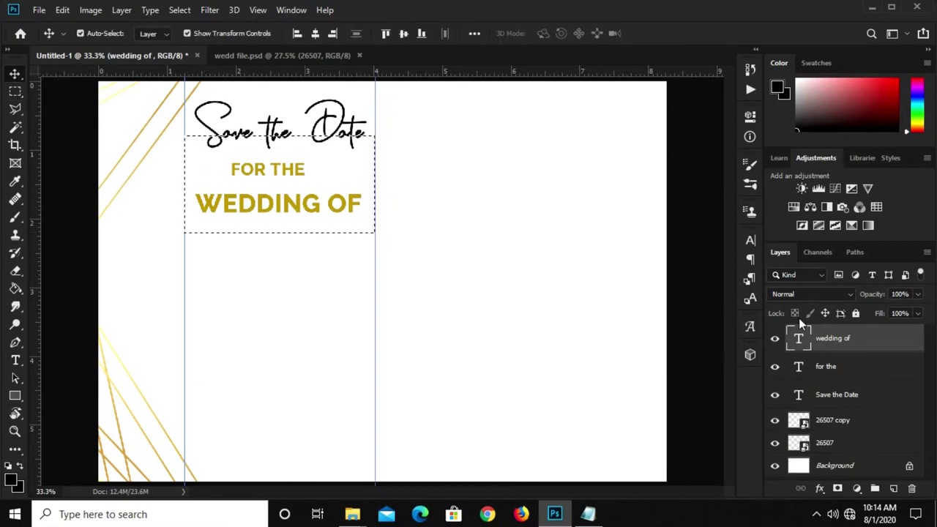
{"action": "left_click", "coordinate": [317, 34]}
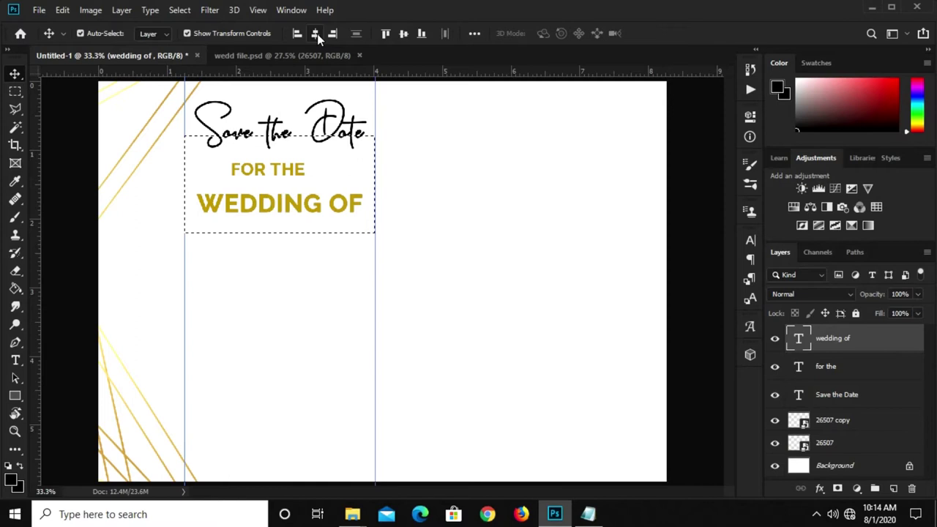
{"action": "left_click", "coordinate": [842, 371]}
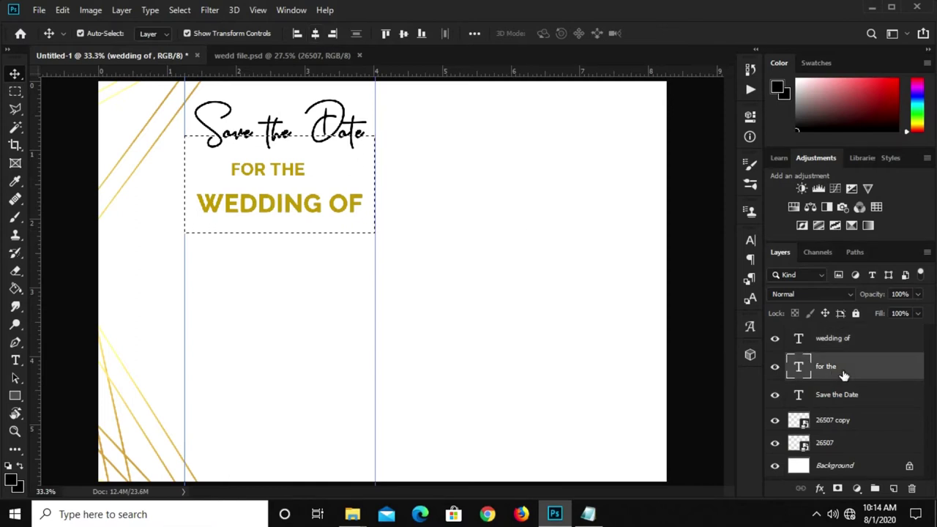
{"action": "left_click", "coordinate": [846, 398], "text": "shift"}
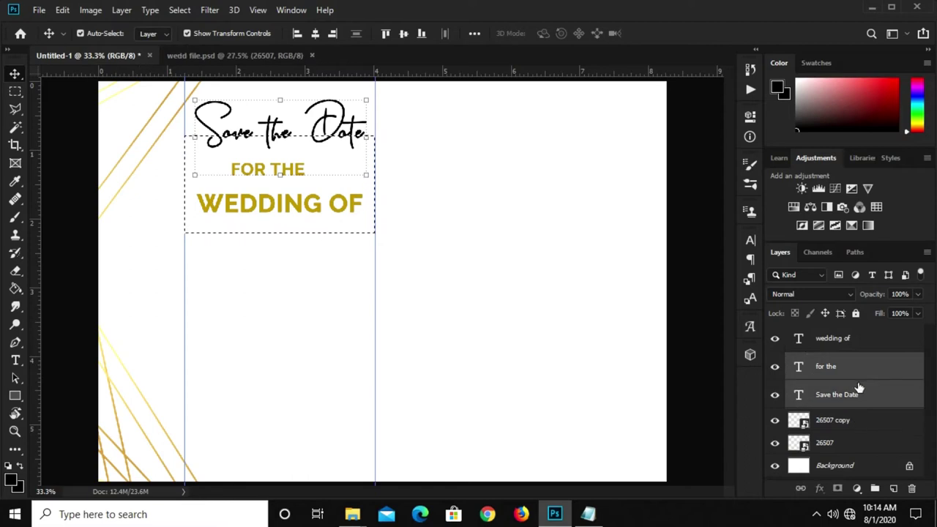
{"action": "left_click", "coordinate": [317, 34]}
{"action": "left_click", "coordinate": [317, 33]}
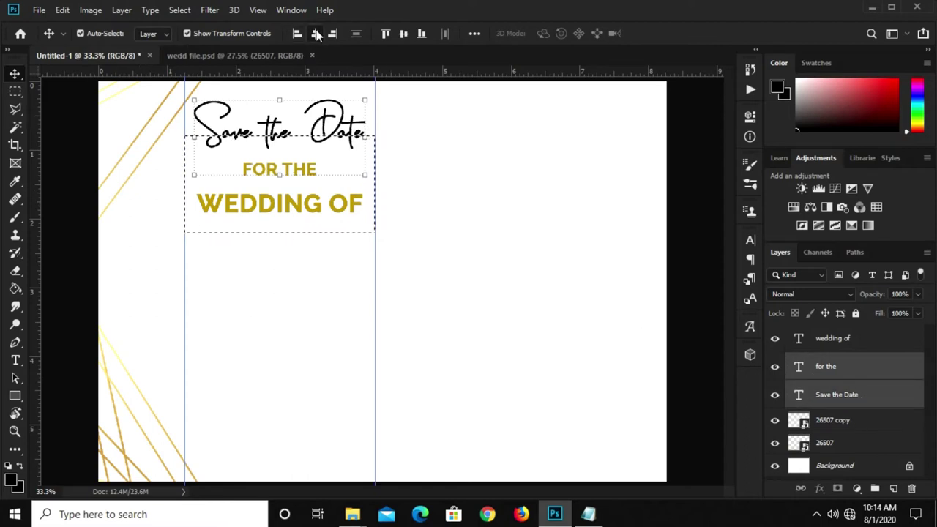
{"action": "key", "text": "ctrl+d"}
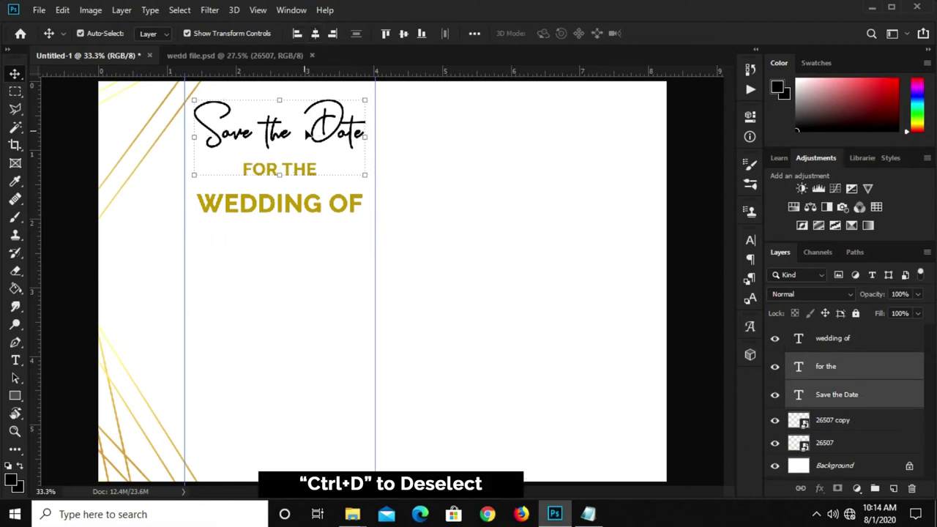
- Nudge Save the Date and FOR THE down to tighten the heading's vertical spacing
{"action": "left_click", "coordinate": [598, 222]}
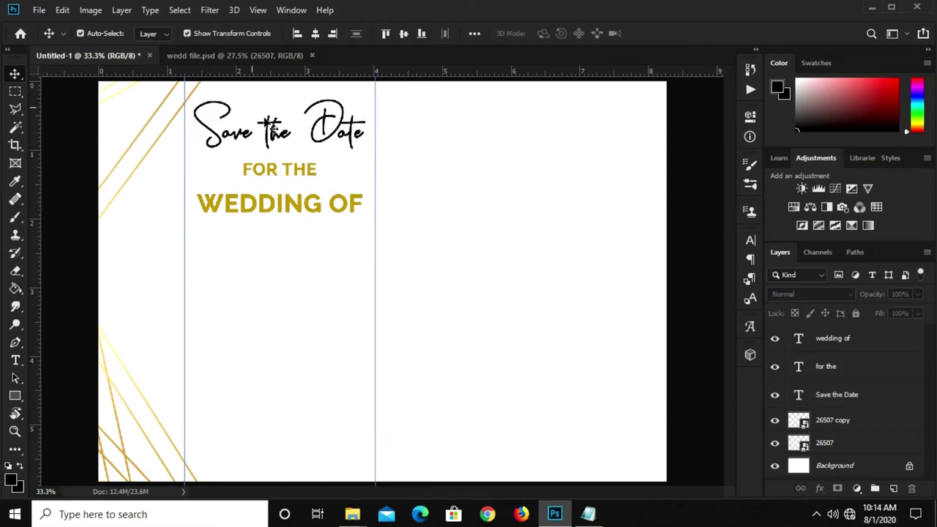
{"action": "left_click", "coordinate": [267, 139]}
{"action": "key", "text": "shift+Down"}
{"action": "key", "text": "shift+Down"}
{"action": "key", "text": "shift+Down"}
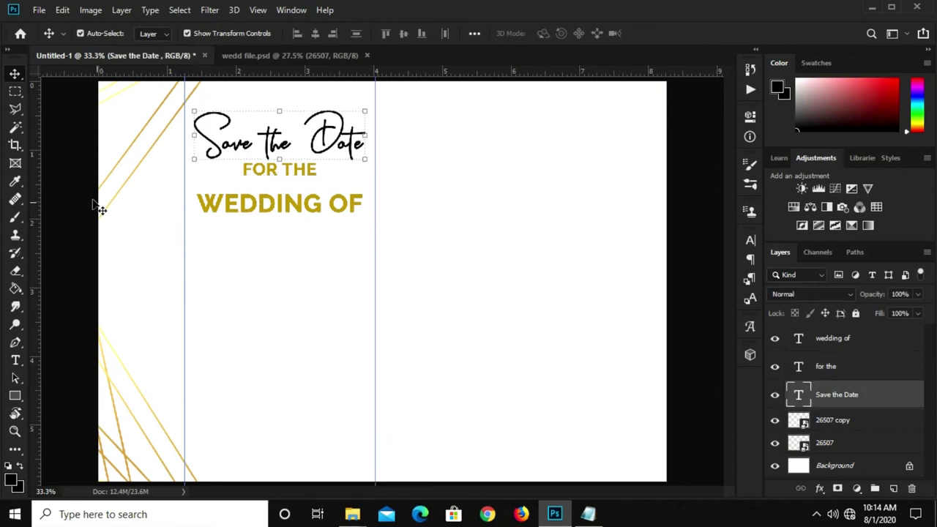
{"action": "left_click", "coordinate": [282, 173]}
{"action": "key", "text": "shift+Down"}
{"action": "key", "text": "shift+Down"}
{"action": "key", "text": "shift+Down"}
{"action": "key", "text": "shift+Down"}
{"action": "key", "text": "shift+Down"}
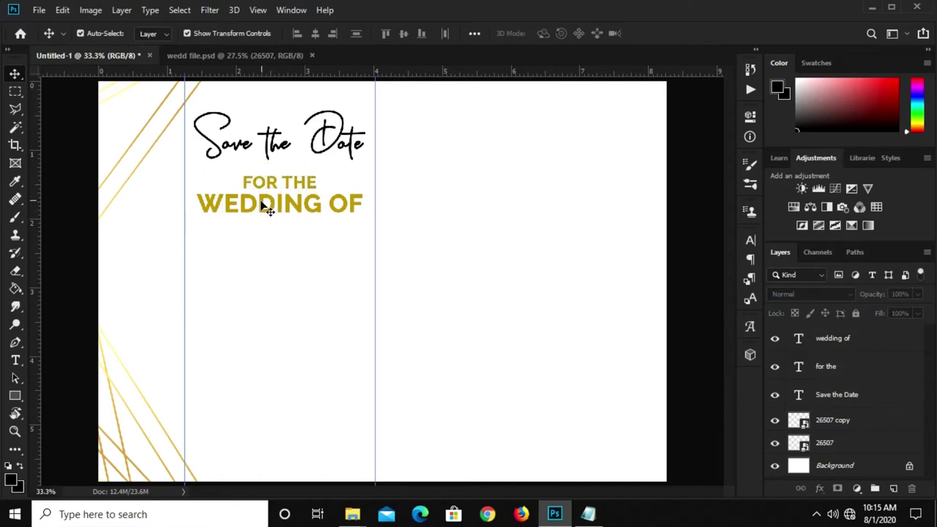
{"action": "left_click_drag", "start_coordinate": [268, 184], "coordinate": [272, 208]}
{"action": "left_click", "coordinate": [278, 210]}
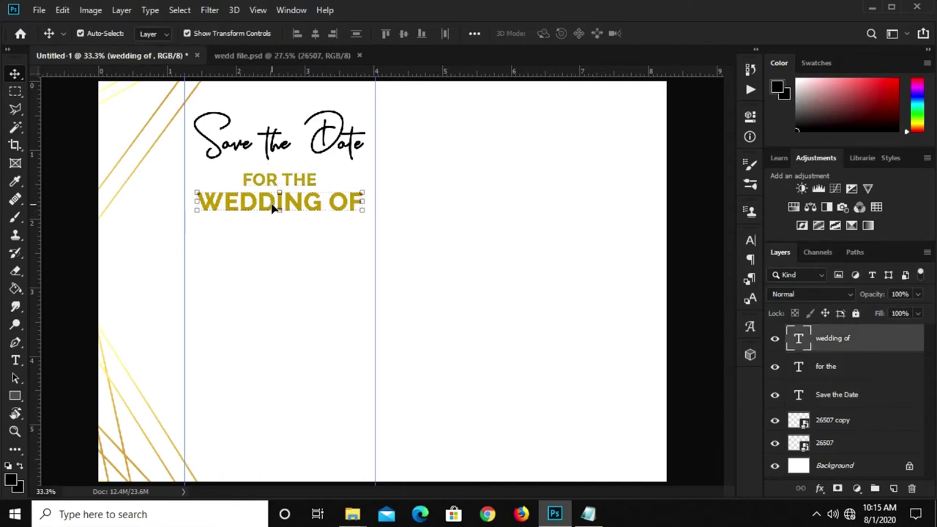
{"action": "left_click", "coordinate": [64, 194]}
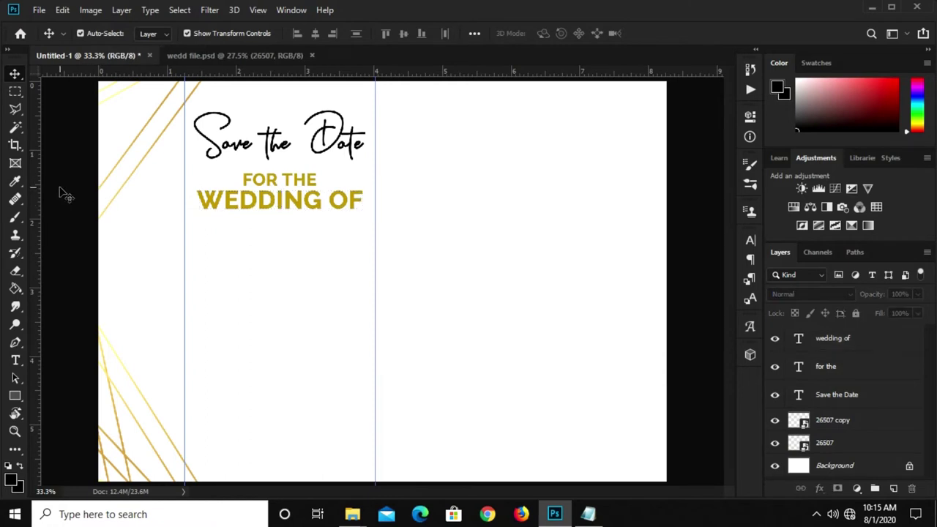
{"action": "key", "text": "ctrl+minus"}
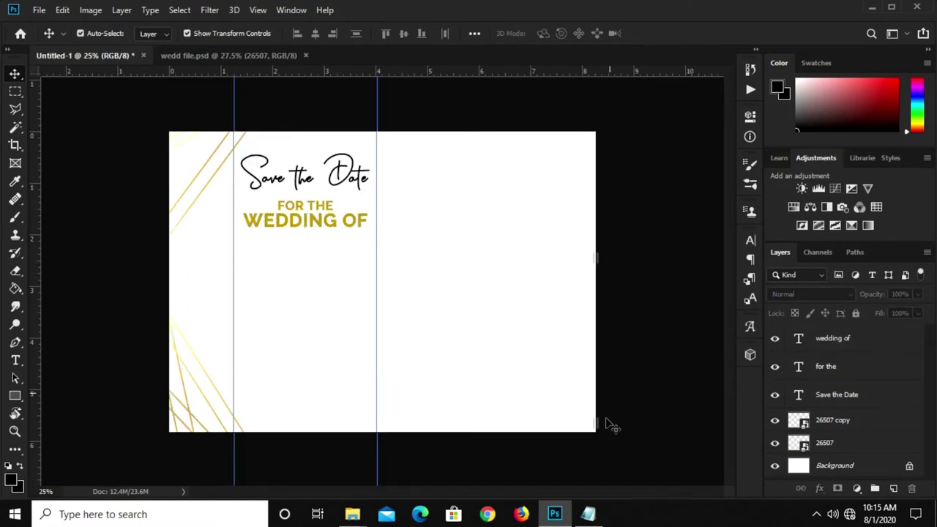
- Copy the name 'sucre' from the wedding card notes in Notepad
{"action": "left_click", "coordinate": [588, 514]}
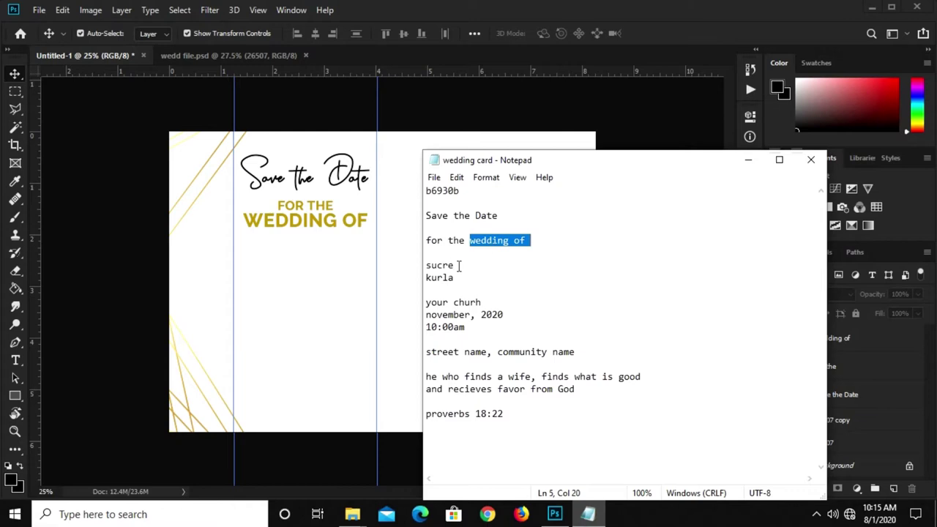
{"action": "left_click_drag", "start_coordinate": [459, 266], "coordinate": [426, 265]}
{"action": "right_click", "coordinate": [444, 265]}
{"action": "left_click", "coordinate": [469, 310]}
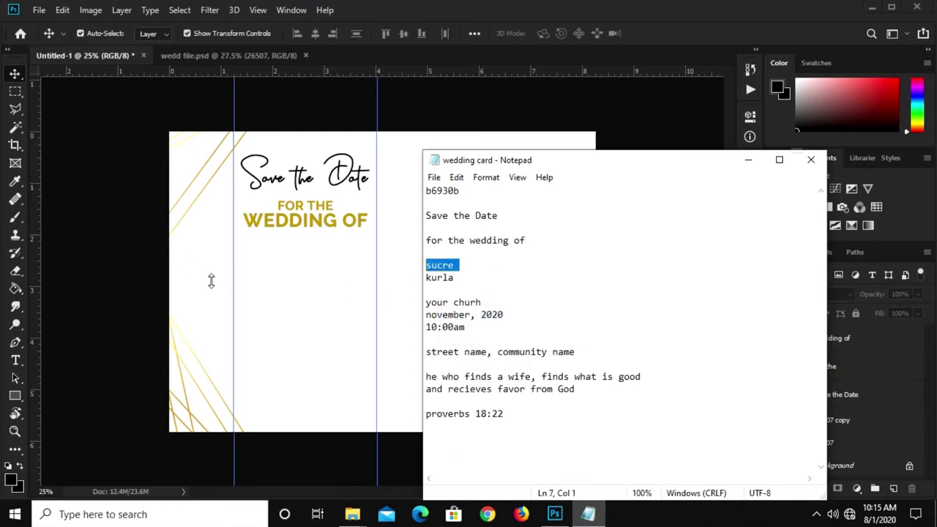
- Duplicate WEDDING OF just below itself and retype the copy as SUCRE
{"action": "left_click", "coordinate": [211, 281]}
{"action": "scroll", "coordinate": [278, 286], "scroll_direction": "up", "scroll_amount": 2}
{"action": "left_click", "coordinate": [299, 211]}
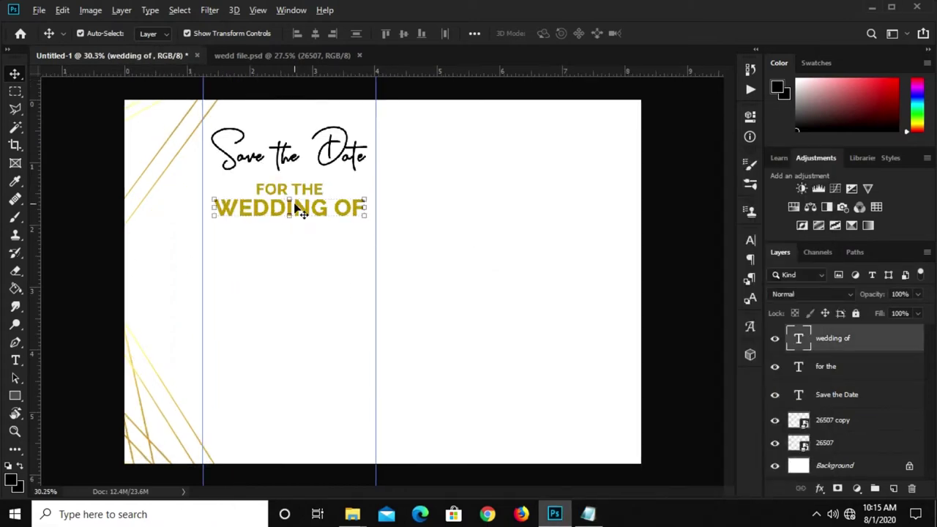
{"action": "left_click_drag", "start_coordinate": [299, 211], "coordinate": [298, 244]}
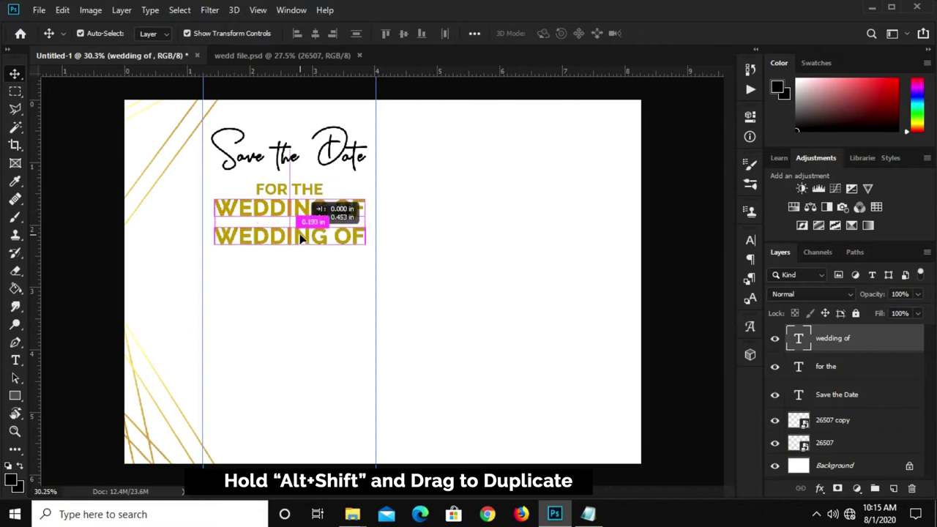
{"action": "left_click", "coordinate": [11, 361]}
{"action": "left_click", "coordinate": [263, 241]}
{"action": "key", "text": "ctrl+a"}
{"action": "type", "text": "SUCRE"}
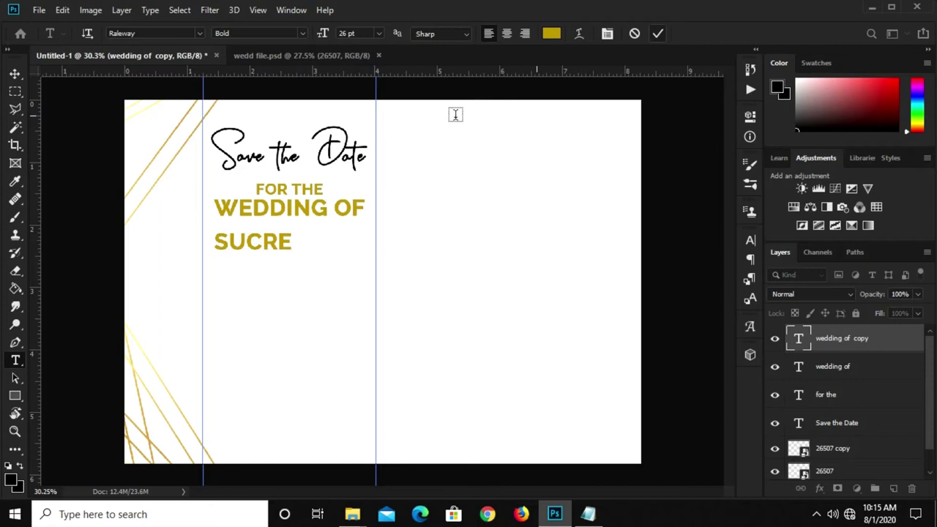
{"action": "left_click", "coordinate": [413, 158]}
- Enlarge SUCRE to 35 pt, set it under WEDDING OF, and duplicate it further down
{"action": "key", "text": "v"}
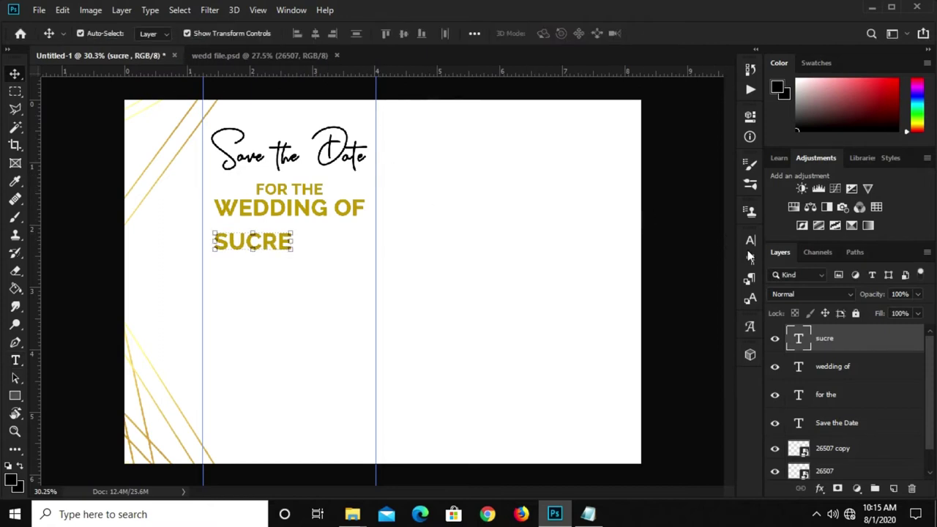
{"action": "left_click", "coordinate": [750, 242]}
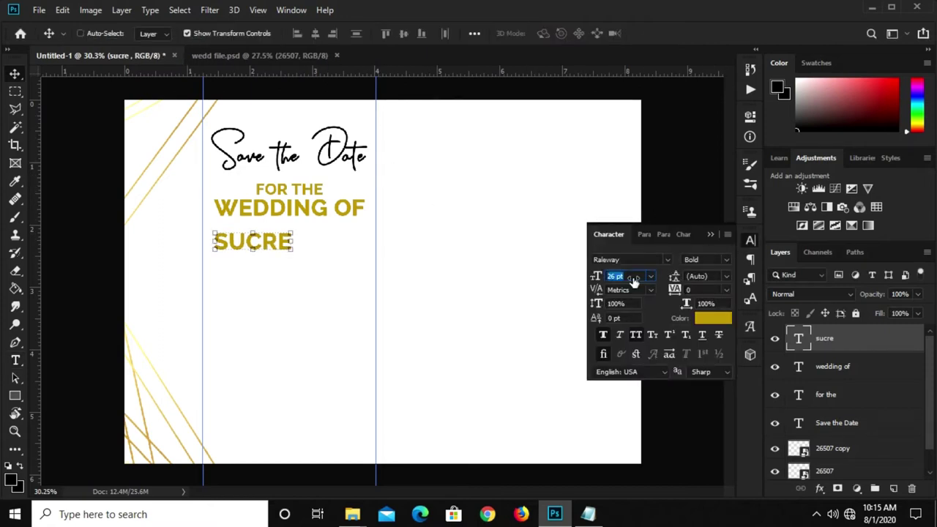
{"action": "left_click", "coordinate": [710, 234]}
{"action": "scroll", "coordinate": [273, 252], "scroll_direction": "up", "scroll_amount": 3}
{"action": "left_click_drag", "start_coordinate": [277, 228], "coordinate": [308, 254]}
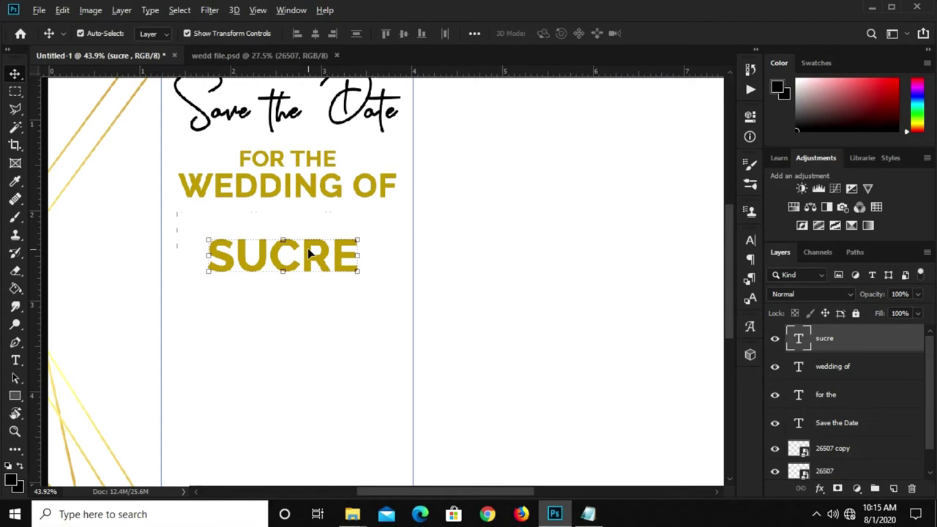
{"action": "left_click_drag", "start_coordinate": [309, 253], "coordinate": [306, 346]}
- Copy 'kurla' from the notes and paste it over the lower SUCRE line
{"action": "left_click", "coordinate": [588, 514]}
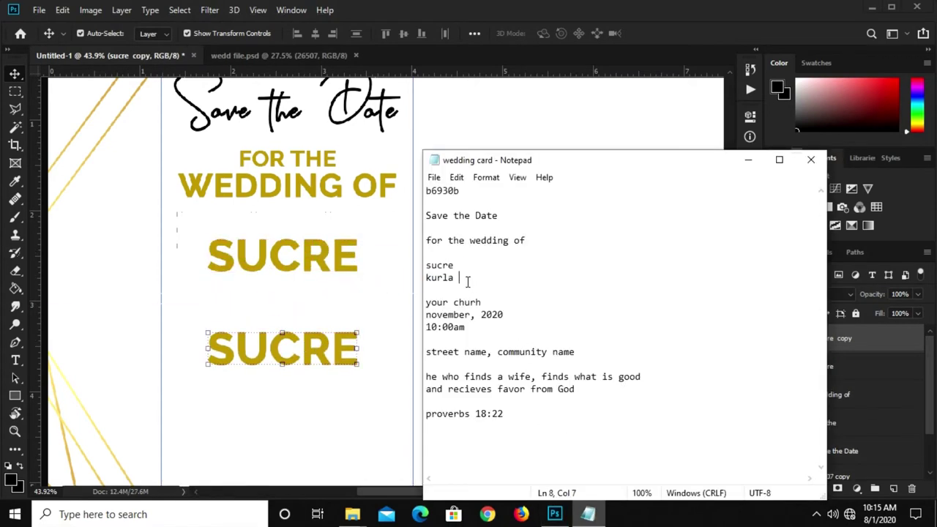
{"action": "right_click", "coordinate": [439, 276]}
{"action": "left_click", "coordinate": [471, 318]}
{"action": "left_click", "coordinate": [289, 357]}
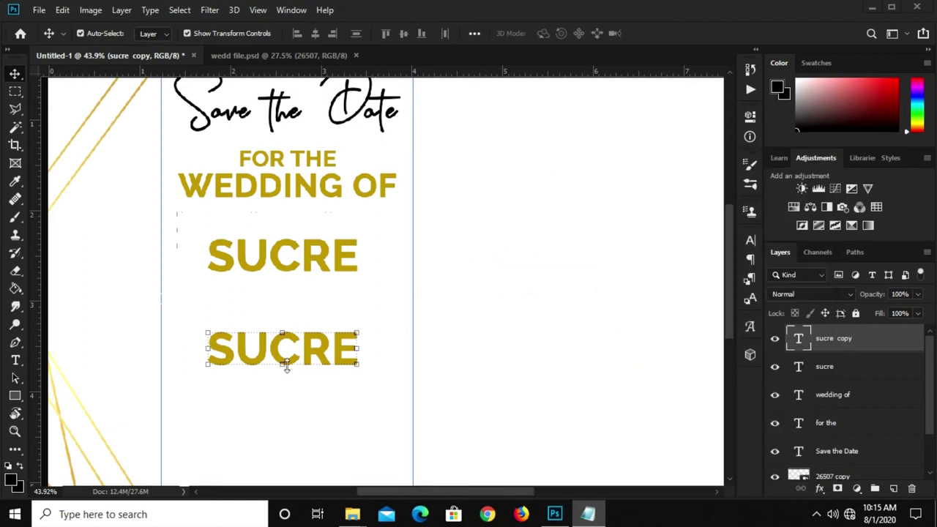
{"action": "left_click", "coordinate": [15, 364]}
{"action": "left_click", "coordinate": [271, 353]}
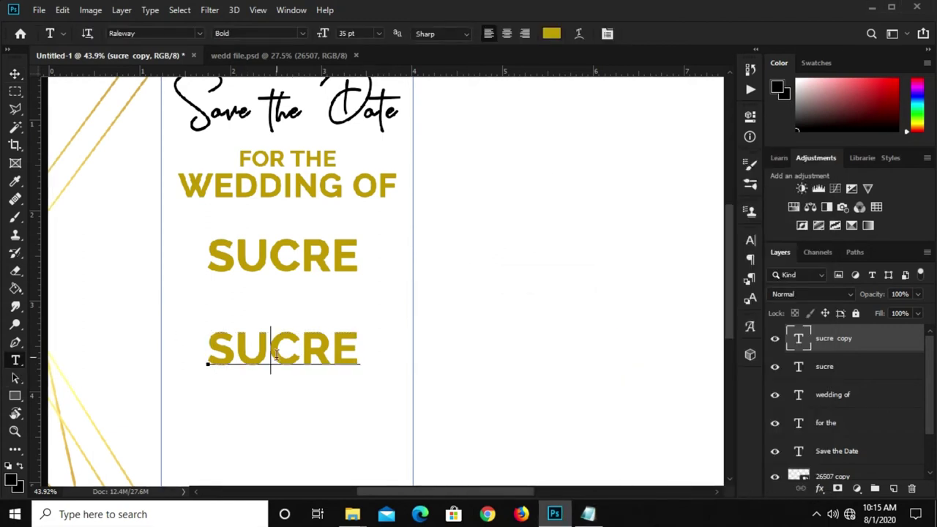
{"action": "double_click", "coordinate": [272, 355]}
{"action": "key", "text": "ctrl+v"}
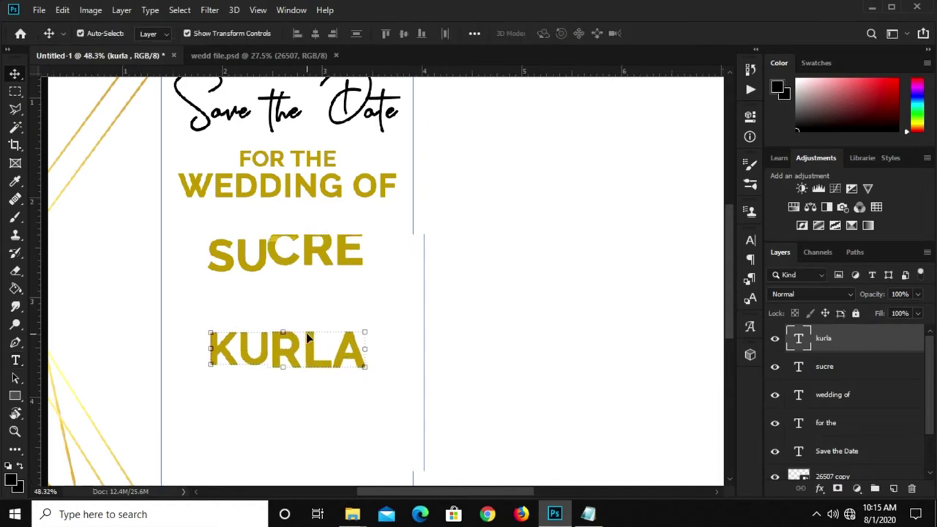
- Duplicate KURLA into the gap above it and retype the copy as '&'
{"action": "left_click_drag", "start_coordinate": [303, 359], "coordinate": [305, 307]}
{"action": "left_click", "coordinate": [15, 362]}
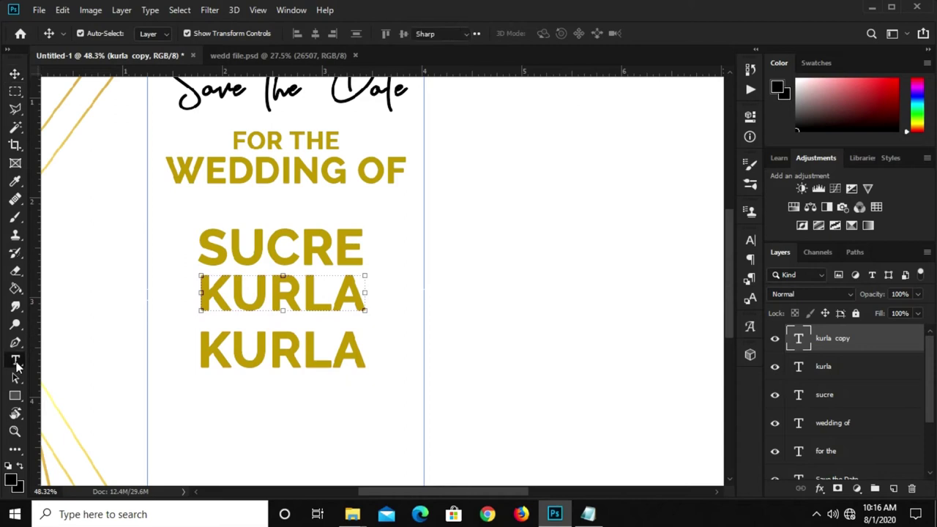
{"action": "double_click", "coordinate": [273, 299]}
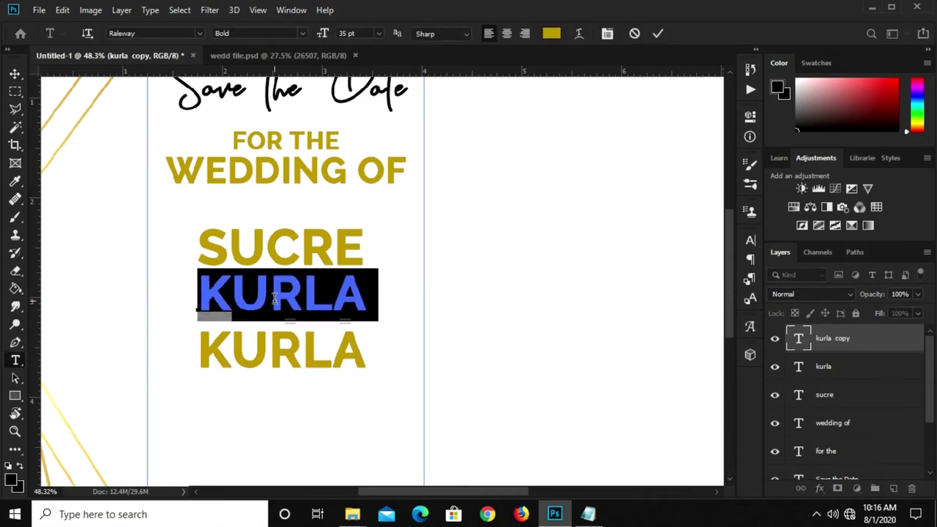
{"action": "type", "text": "&"}
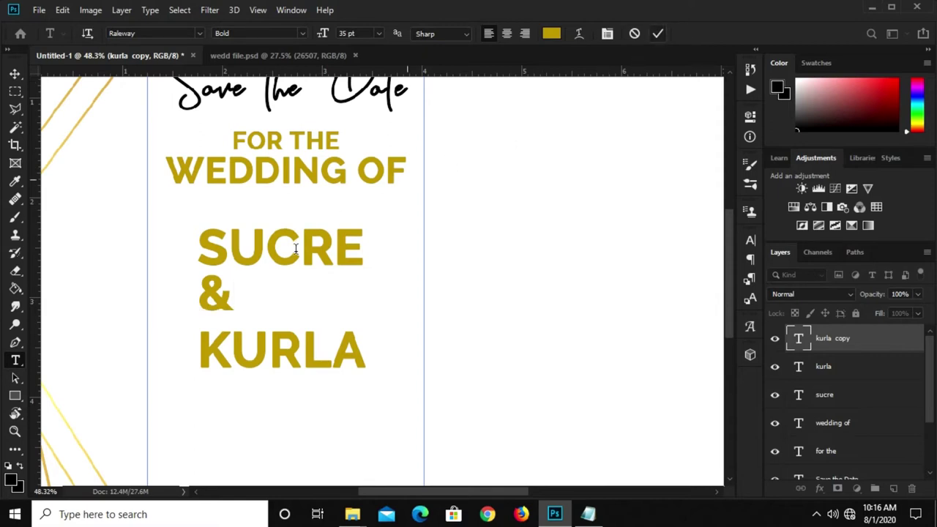
{"action": "key", "text": "ctrl+Return"}
{"action": "key", "text": "v"}
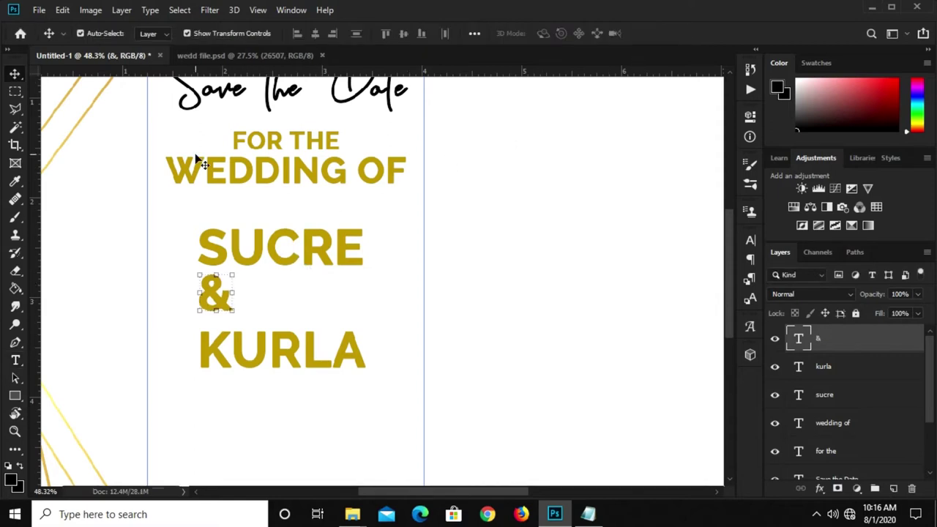
- Select the SUCRE, & and KURLA layers together and centre-align them
{"action": "left_click", "coordinate": [180, 10]}
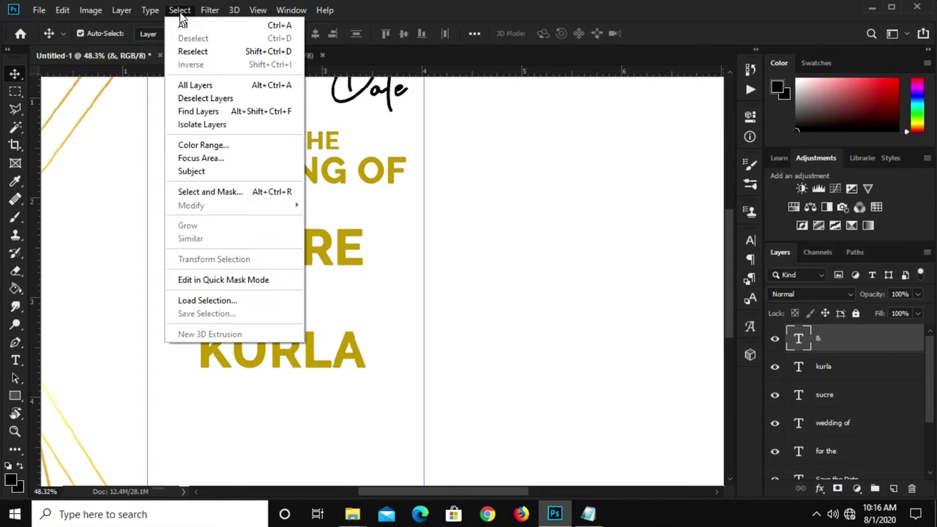
{"action": "left_click", "coordinate": [194, 51]}
{"action": "scroll", "coordinate": [308, 230], "scroll_direction": "down", "scroll_amount": 2}
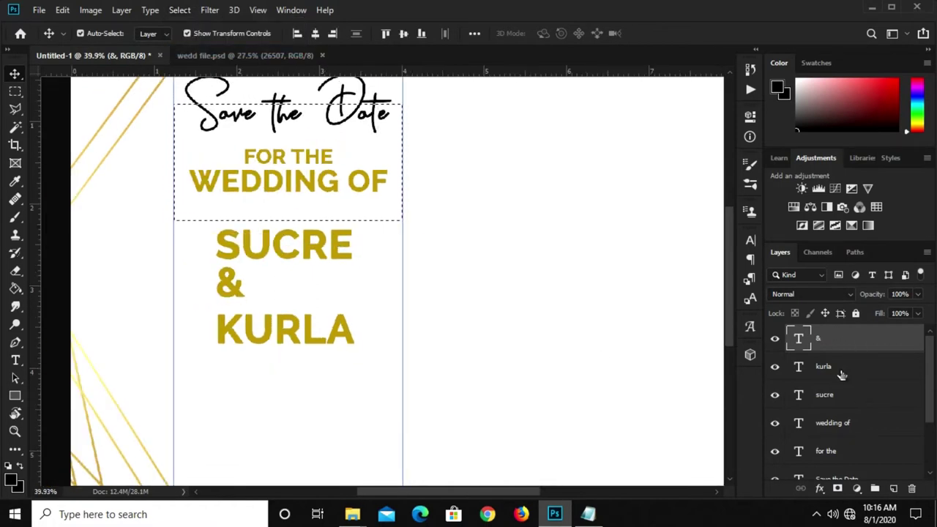
{"action": "left_click", "coordinate": [838, 395], "text": "shift"}
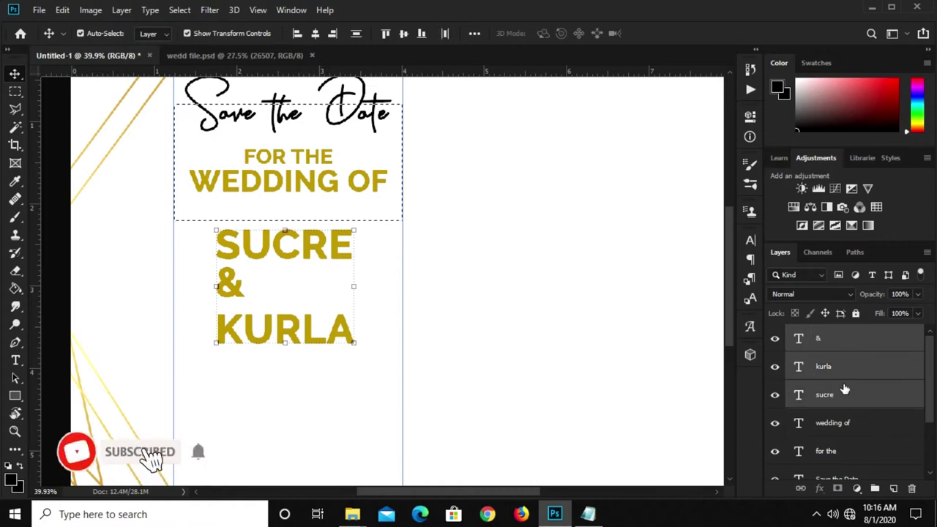
{"action": "left_click", "coordinate": [315, 35]}
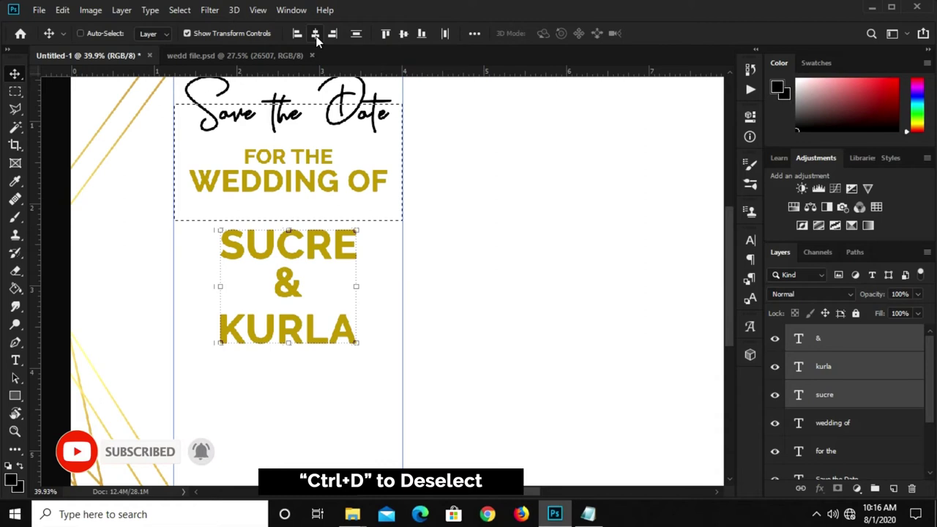
{"action": "key", "text": "ctrl+d"}
- Nudge SUCRE, then the whole SUCRE & KURLA block, slightly lower on the card
{"action": "left_click", "coordinate": [303, 339]}
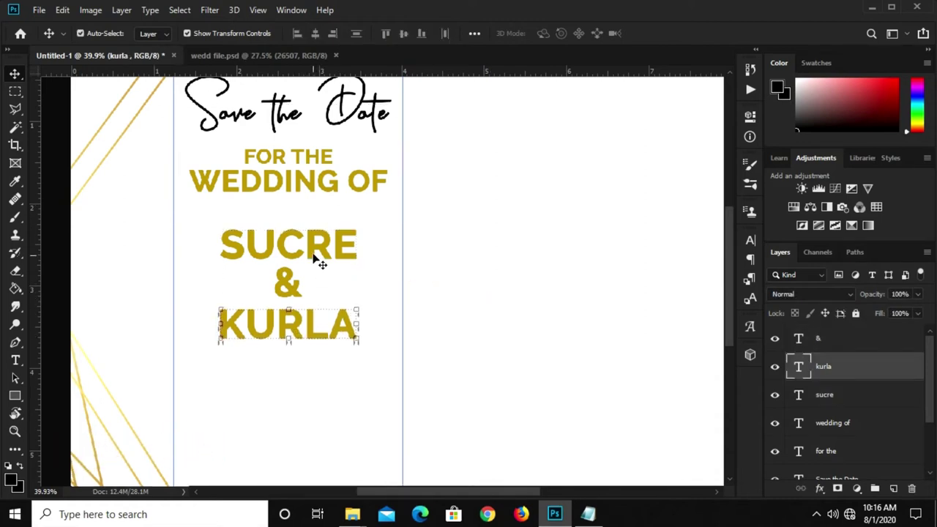
{"action": "key", "text": "ctrl+0"}
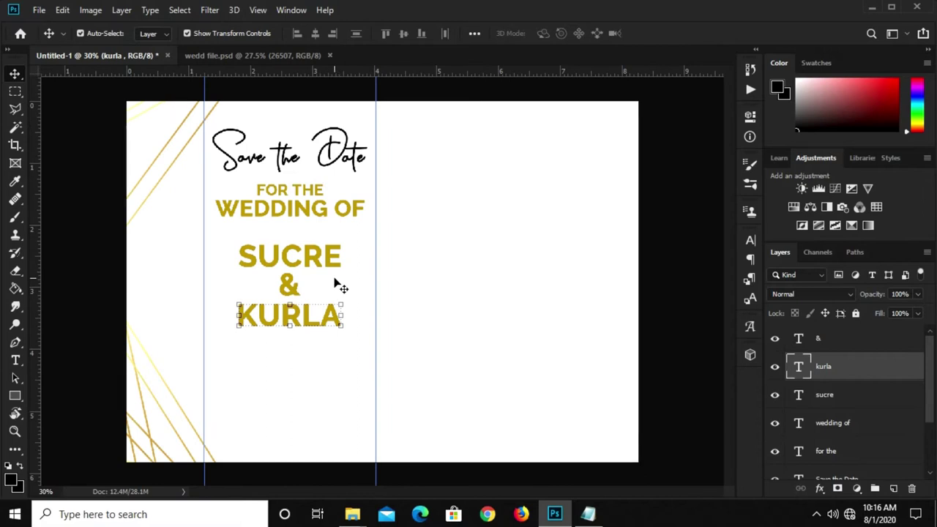
{"action": "scroll", "coordinate": [335, 288], "scroll_direction": "up", "scroll_amount": 2}
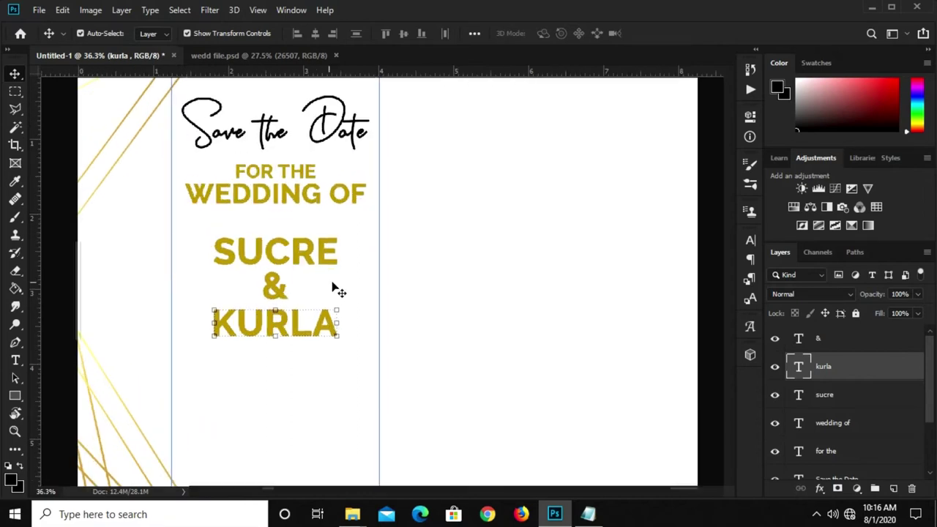
{"action": "left_click", "coordinate": [277, 261]}
{"action": "key", "text": "Down"}
{"action": "key", "text": "Down"}
{"action": "key", "text": "Down"}
{"action": "key", "text": "Down"}
{"action": "key", "text": "Down"}
{"action": "key", "text": "Down"}
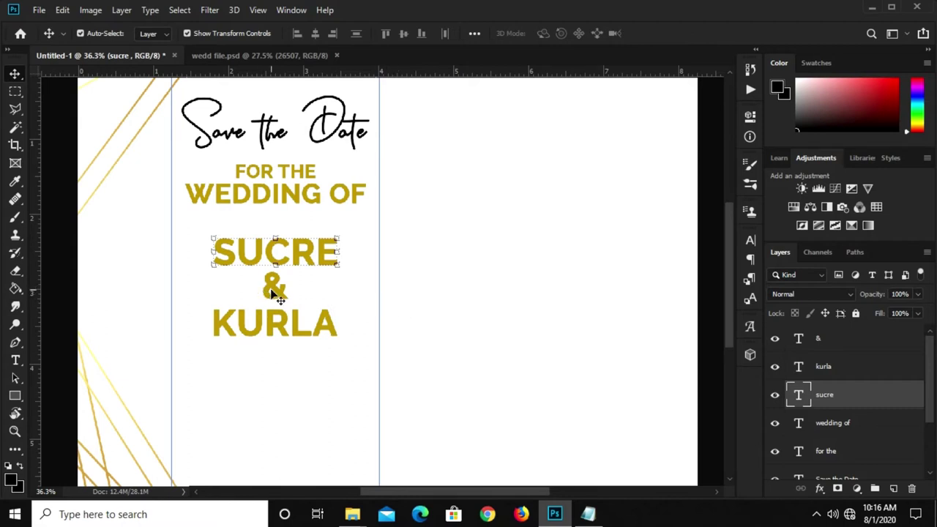
{"action": "left_click", "coordinate": [832, 340], "text": "shift"}
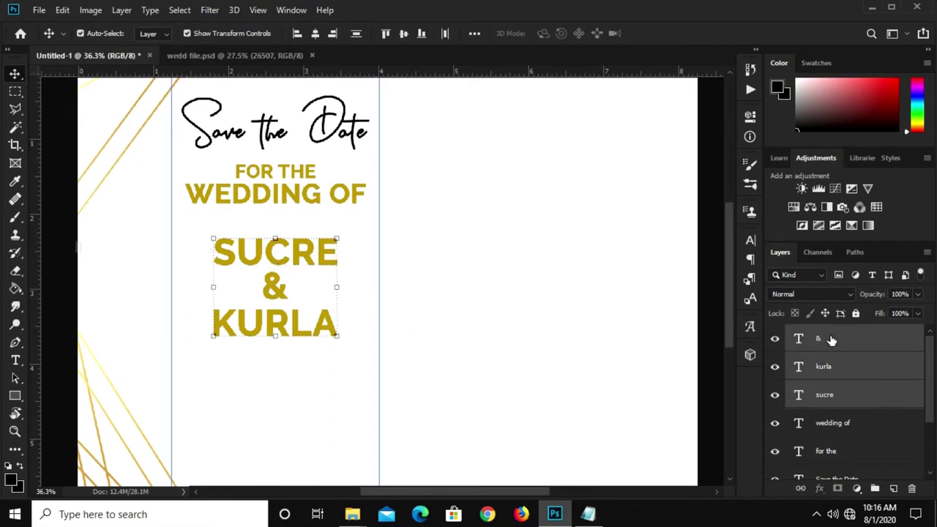
{"action": "key", "text": "shift+Down"}
{"action": "key", "text": "shift+Down"}
{"action": "key", "text": "shift+Down"}
{"action": "key", "text": "shift+Down"}
{"action": "key", "text": "shift+Down"}
{"action": "key", "text": "shift+Down"}
{"action": "key", "text": "shift+Down"}
{"action": "key", "text": "shift+Down"}
{"action": "key", "text": "shift+Down"}
{"action": "key", "text": "shift+Down"}
{"action": "key", "text": "shift+Down"}
{"action": "key", "text": "shift+Down"}
{"action": "key", "text": "shift+Down"}
- Deselect the & layer and switch to the wedd file.psd document
{"action": "left_click", "coordinate": [293, 333]}
{"action": "left_click", "coordinate": [287, 331]}
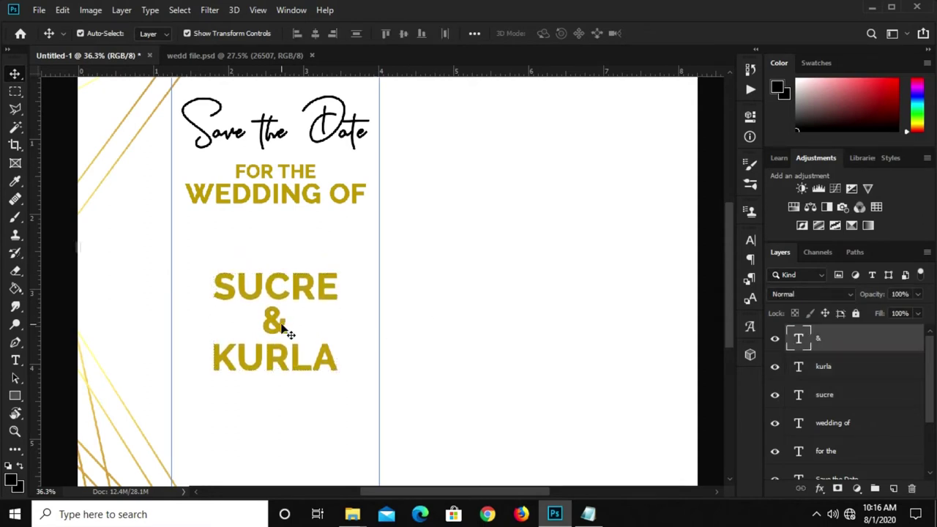
{"action": "left_click", "coordinate": [443, 321]}
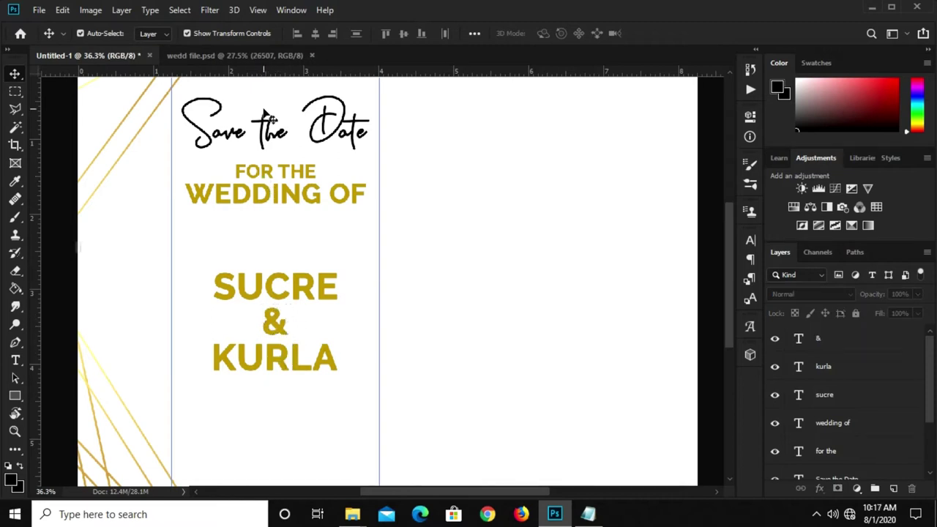
{"action": "left_click", "coordinate": [243, 58]}
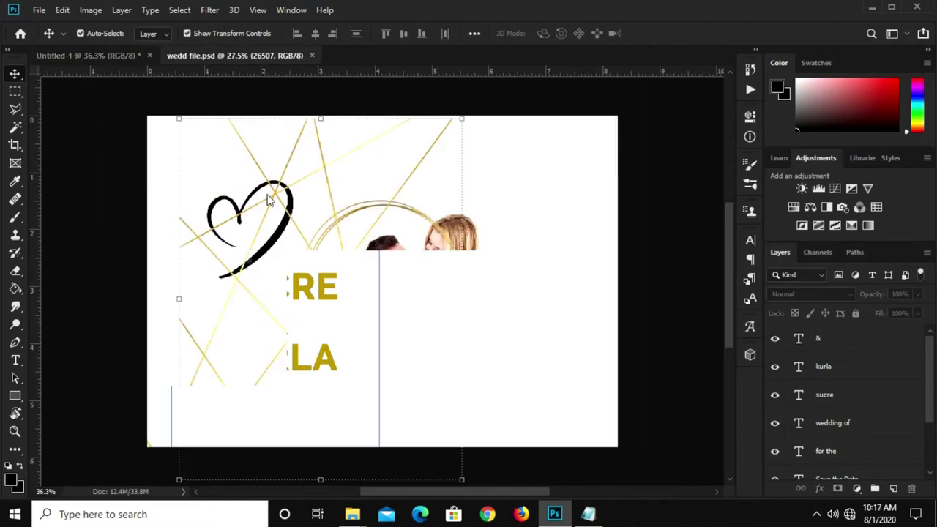
- Bring the black heart into the card, shrunk to a third and placed below WEDDING OF
{"action": "left_click", "coordinate": [280, 247]}
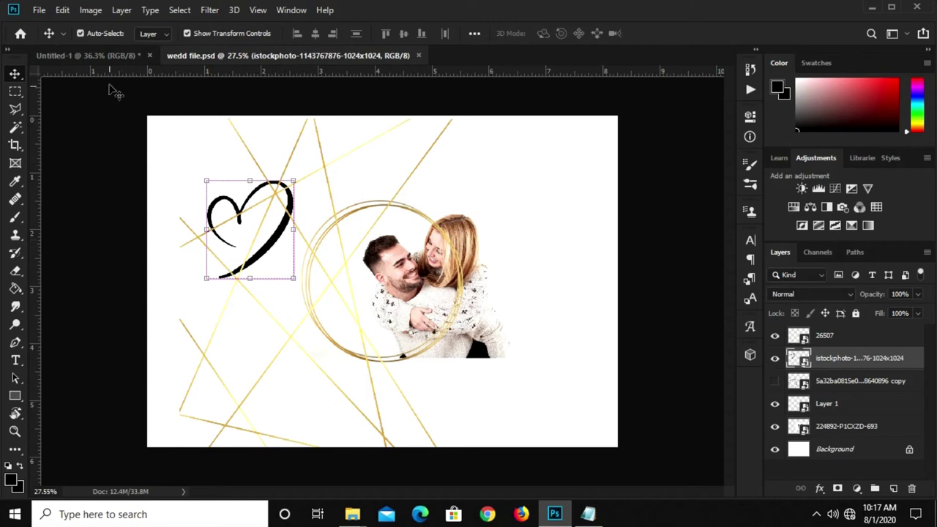
{"action": "left_click_drag", "start_coordinate": [113, 89], "coordinate": [379, 268]}
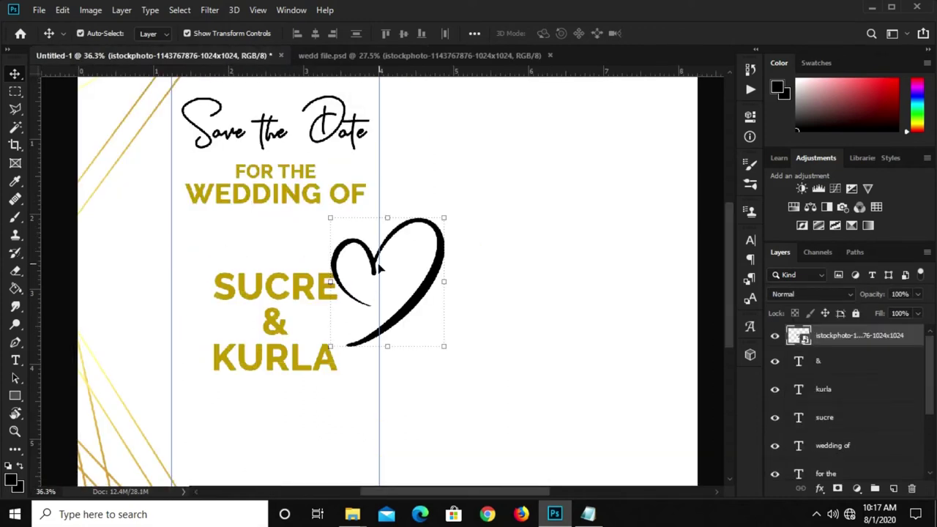
{"action": "left_click_drag", "start_coordinate": [442, 217], "coordinate": [381, 288]}
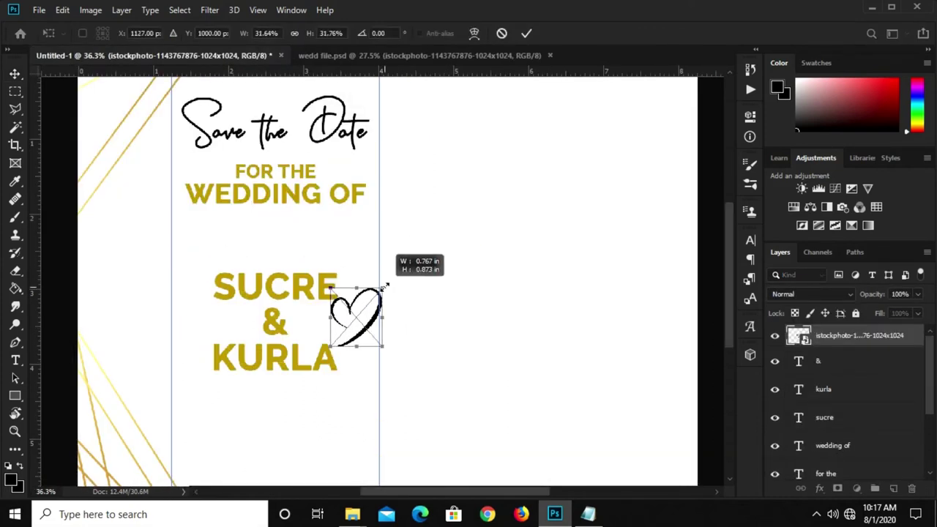
{"action": "mouse_move", "coordinate": [367, 324]}
{"action": "left_mouse_down"}
{"action": "mouse_move", "coordinate": [301, 206]}
{"action": "mouse_move", "coordinate": [293, 243]}
{"action": "left_mouse_up"}
{"action": "key", "text": "Return"}
- Give the heart a gold Color Overlay using hex b6930b copied from the notes
{"action": "left_click", "coordinate": [820, 489]}
{"action": "left_click", "coordinate": [835, 354]}
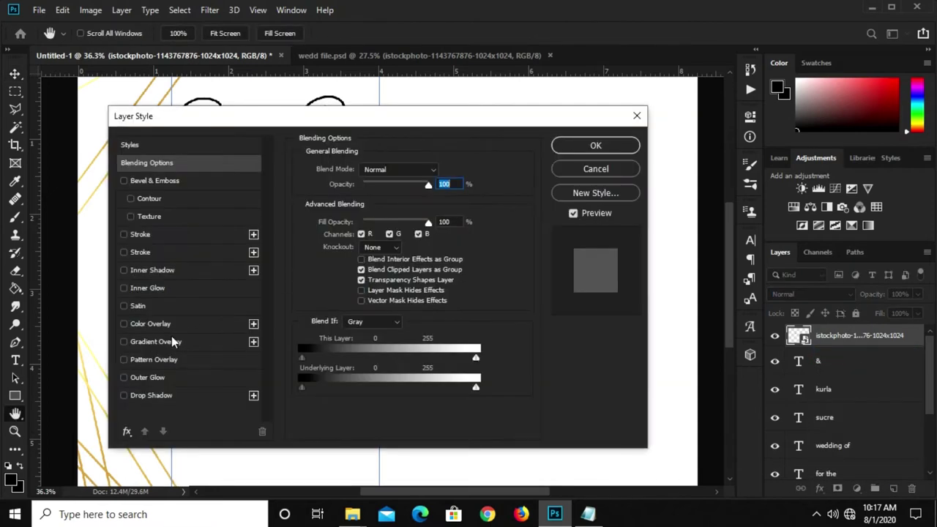
{"action": "left_click", "coordinate": [150, 323]}
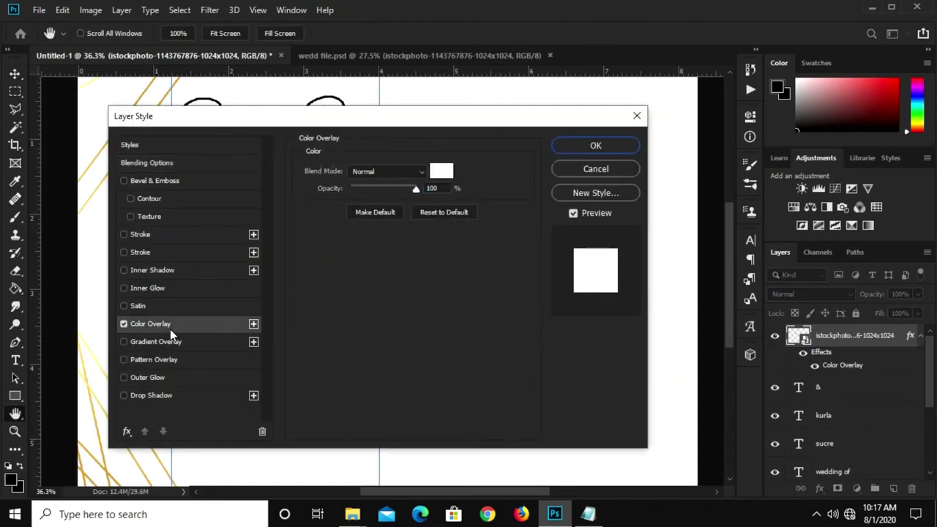
{"action": "left_click", "coordinate": [441, 172]}
{"action": "left_click", "coordinate": [588, 514]}
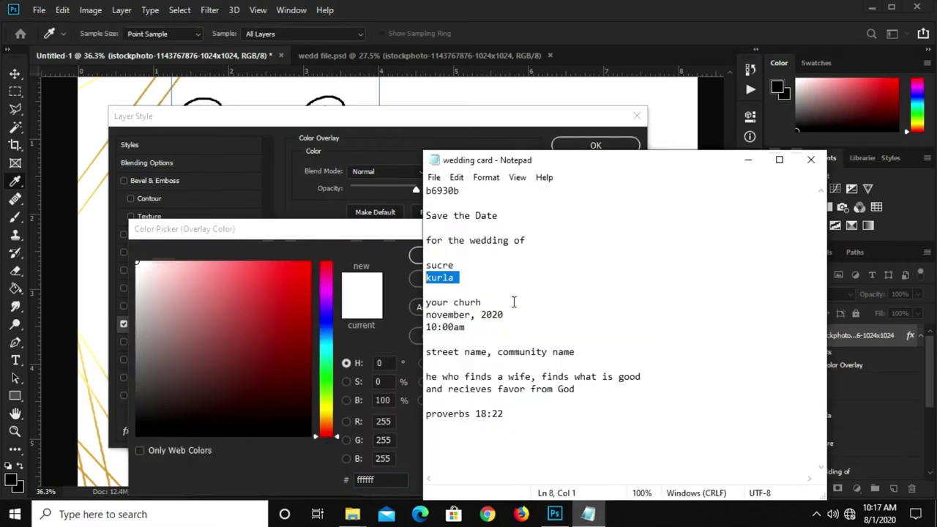
{"action": "right_click", "coordinate": [454, 194]}
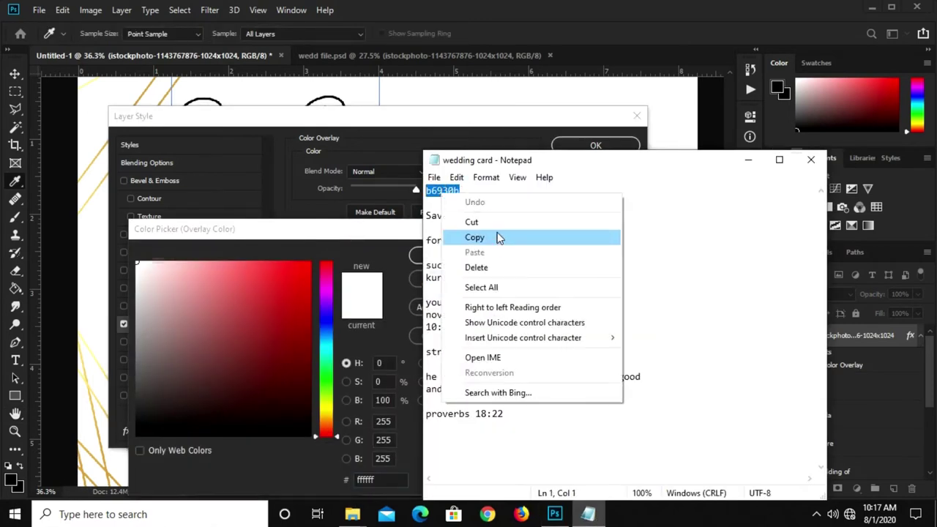
{"action": "left_click", "coordinate": [498, 237]}
{"action": "right_click", "coordinate": [372, 478]}
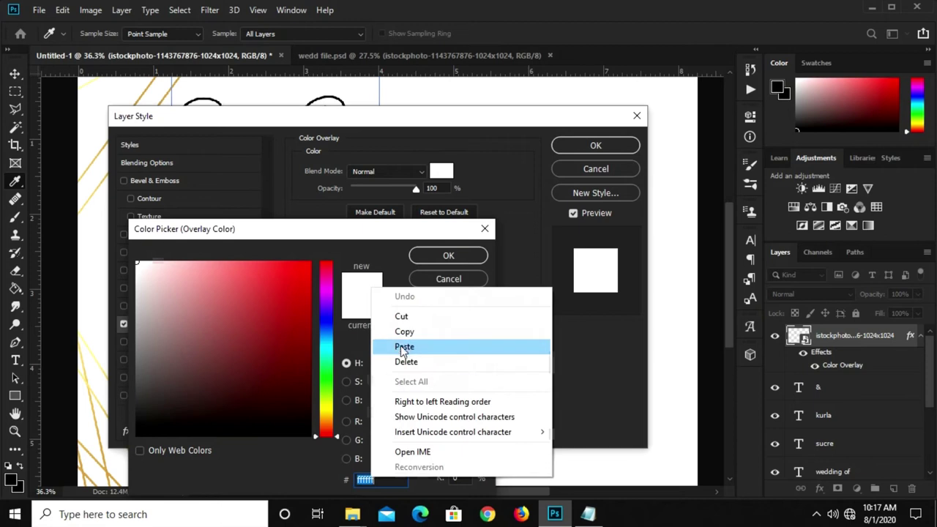
{"action": "left_click", "coordinate": [405, 346]}
{"action": "left_click", "coordinate": [447, 254]}
{"action": "left_click", "coordinate": [596, 146]}
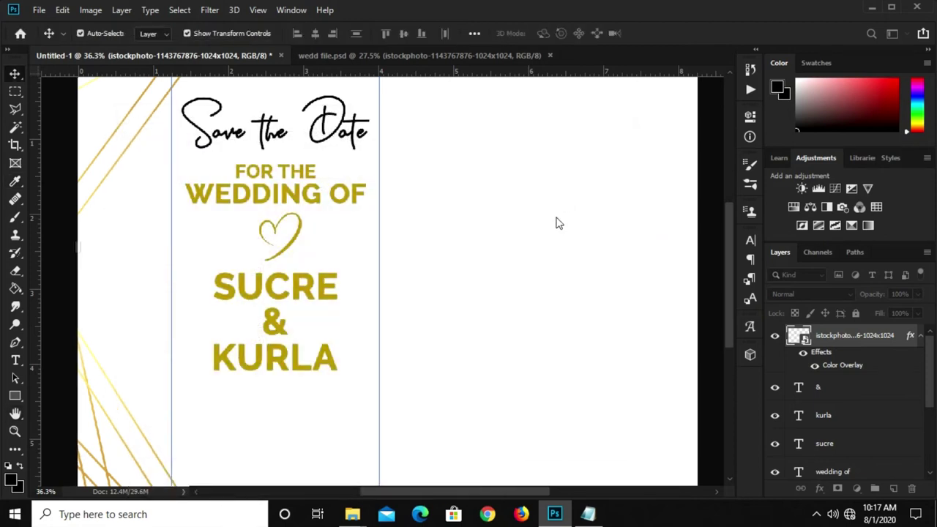
{"action": "scroll", "coordinate": [351, 308], "scroll_direction": "down", "scroll_amount": 2}
- Deselect the & text and copy the 'your churh' line from the notes
{"action": "scroll", "coordinate": [300, 324], "scroll_direction": "up", "scroll_amount": 1}
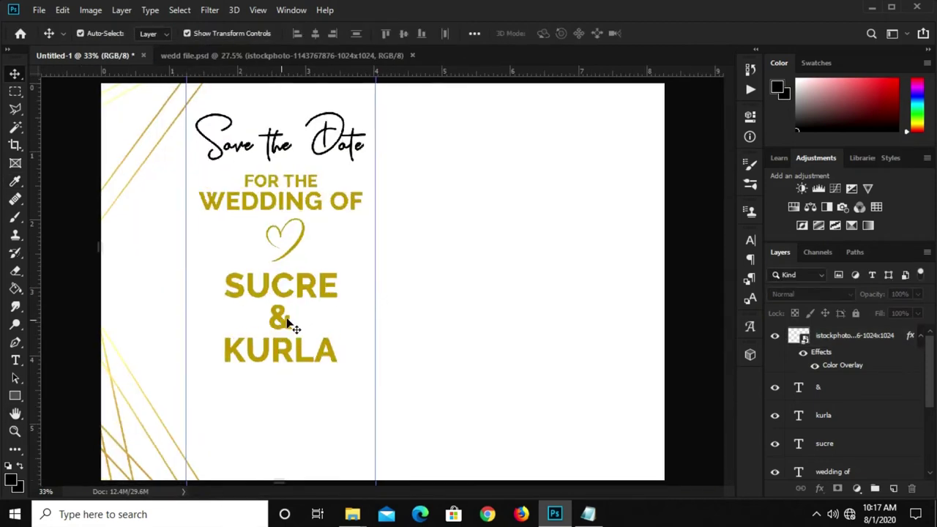
{"action": "left_click", "coordinate": [290, 322]}
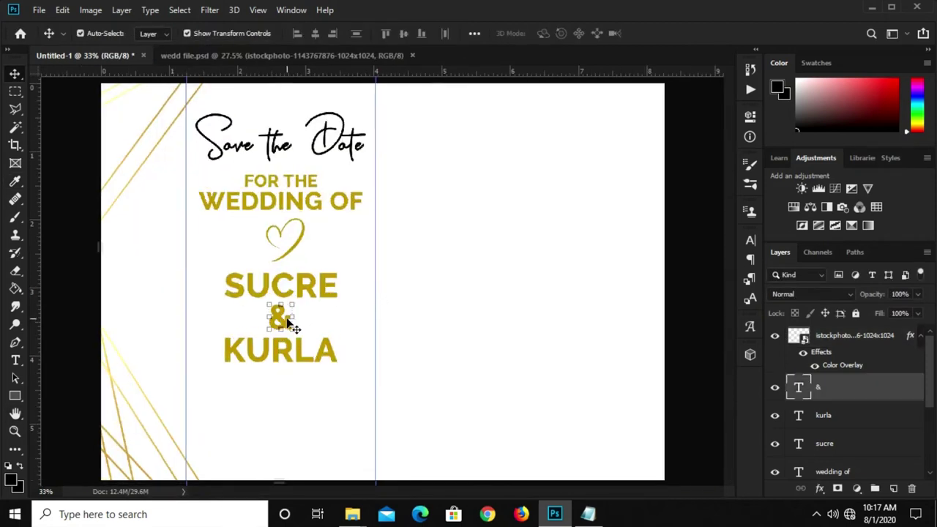
{"action": "left_click", "coordinate": [401, 335]}
{"action": "scroll", "coordinate": [301, 338], "scroll_direction": "down", "scroll_amount": 2}
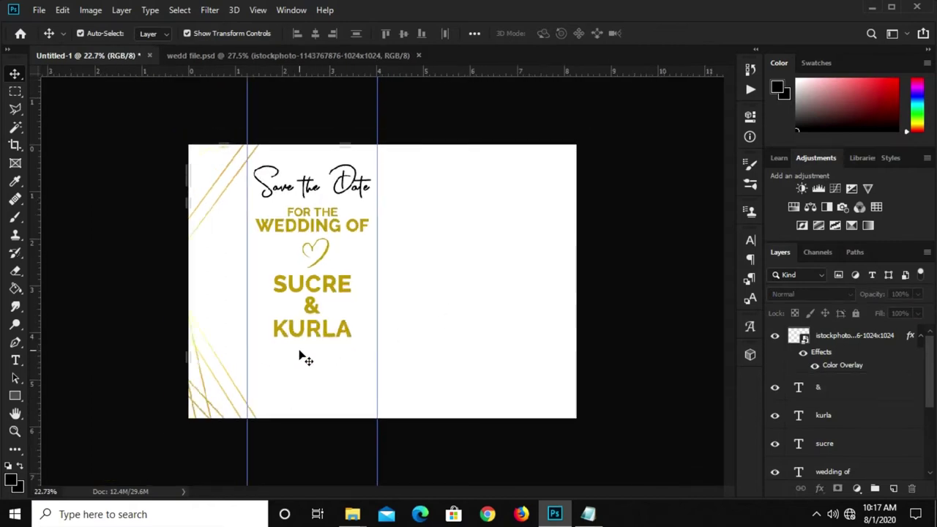
{"action": "scroll", "coordinate": [300, 355], "scroll_direction": "up", "scroll_amount": 2}
{"action": "scroll", "coordinate": [301, 355], "scroll_direction": "down", "scroll_amount": 1}
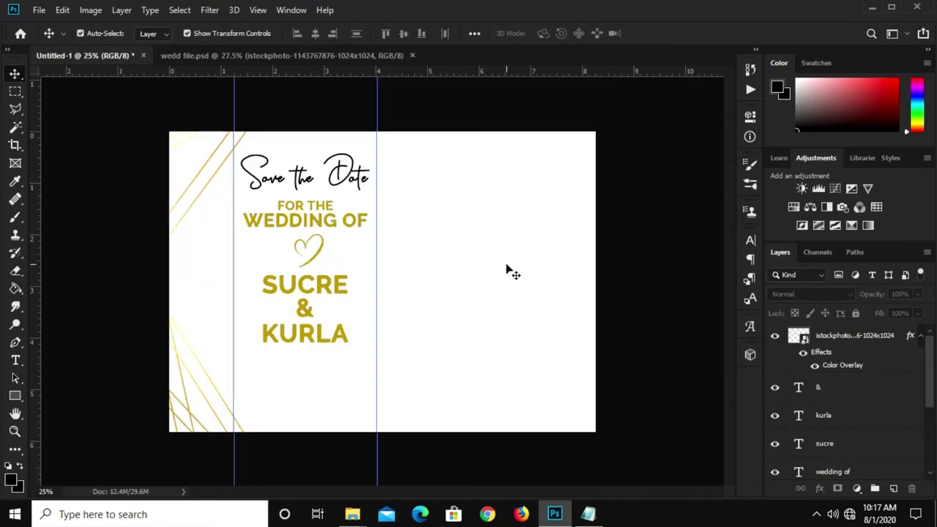
{"action": "left_click", "coordinate": [588, 514]}
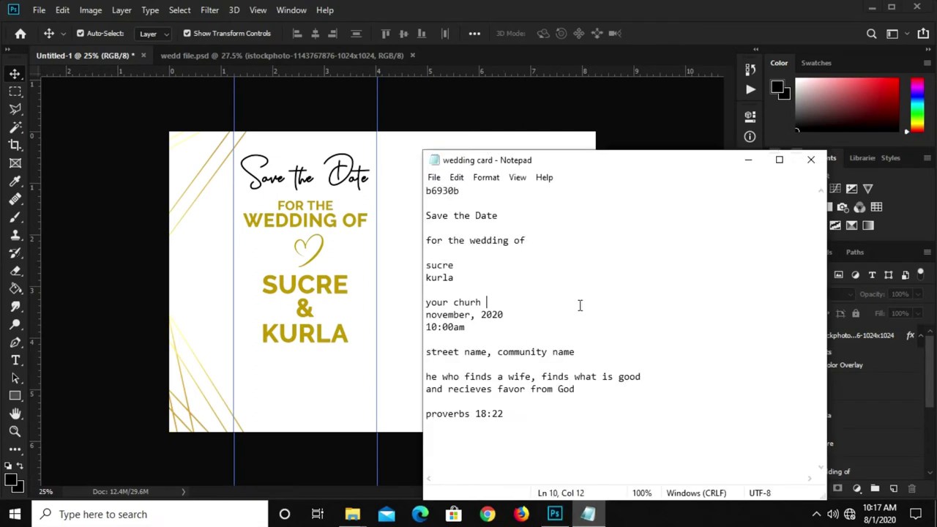
{"action": "left_click_drag", "start_coordinate": [484, 302], "coordinate": [432, 292]}
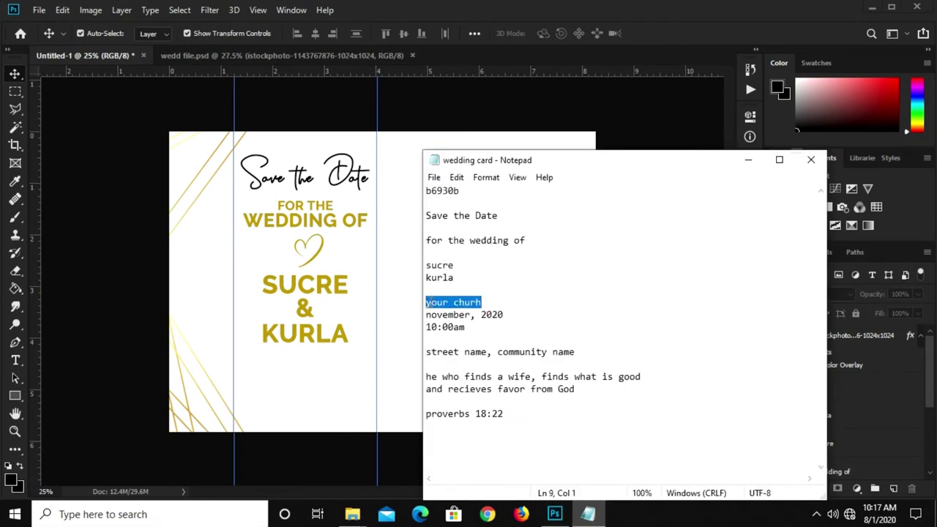
{"action": "right_click", "coordinate": [427, 301]}
{"action": "left_click", "coordinate": [456, 136]}
{"action": "left_click", "coordinate": [313, 383]}
- Set the Type tool's text colour to near-black
{"action": "scroll", "coordinate": [256, 408], "scroll_direction": "up", "scroll_amount": 2}
{"action": "scroll", "coordinate": [226, 387], "scroll_direction": "up", "scroll_amount": 1}
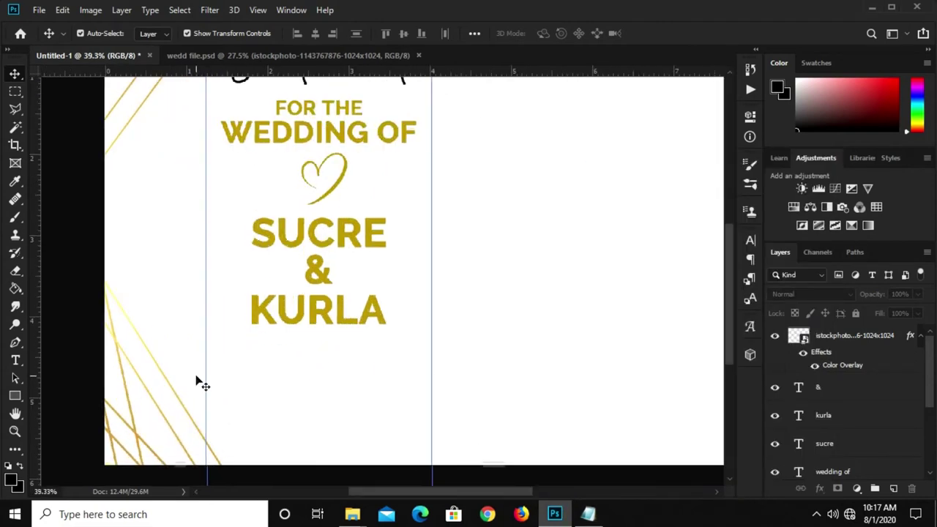
{"action": "left_click", "coordinate": [15, 360]}
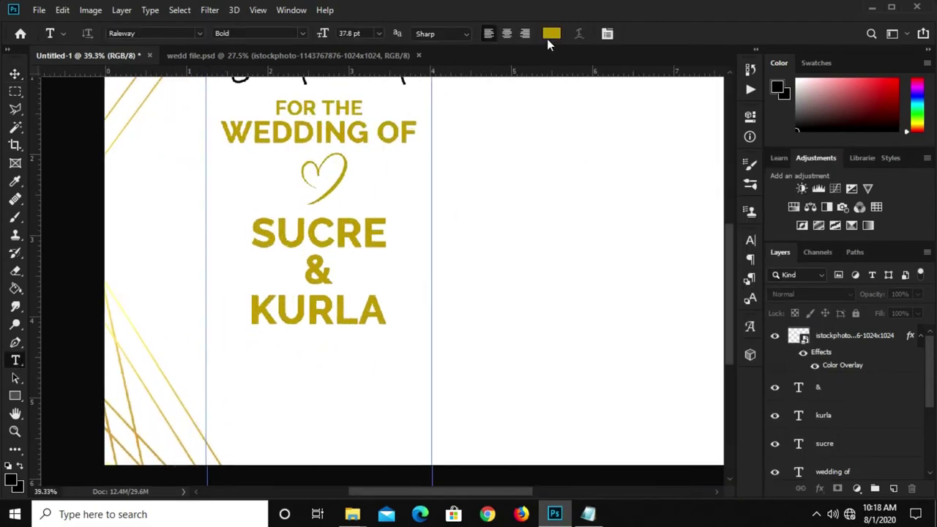
{"action": "left_click", "coordinate": [551, 33]}
{"action": "left_click_drag", "start_coordinate": [189, 412], "coordinate": [136, 435]}
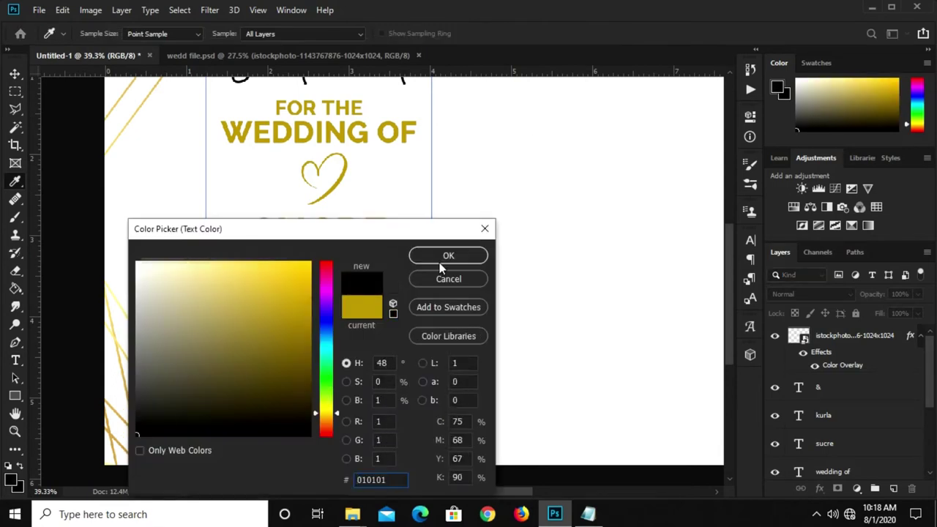
{"action": "left_click", "coordinate": [443, 257]}
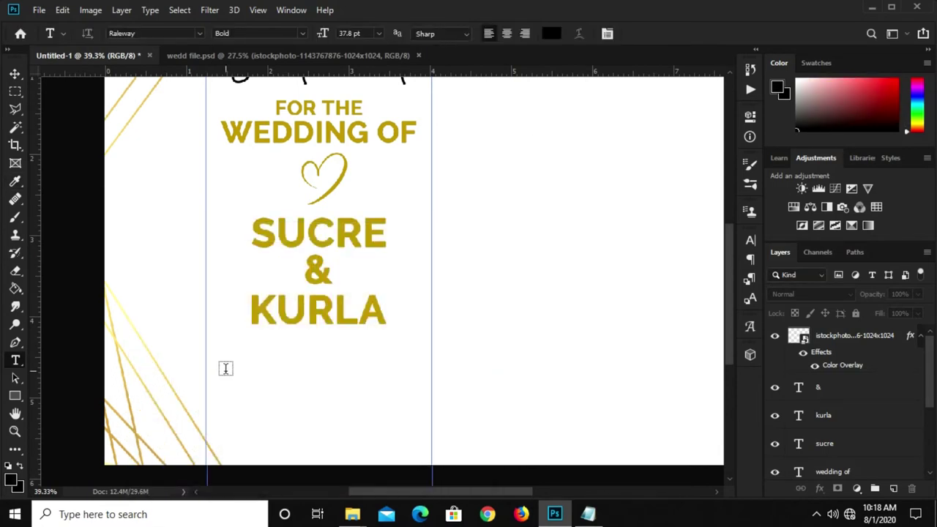
- Add a YOUR CHURH text line below KURLA at 8 pt
{"action": "left_click", "coordinate": [225, 368]}
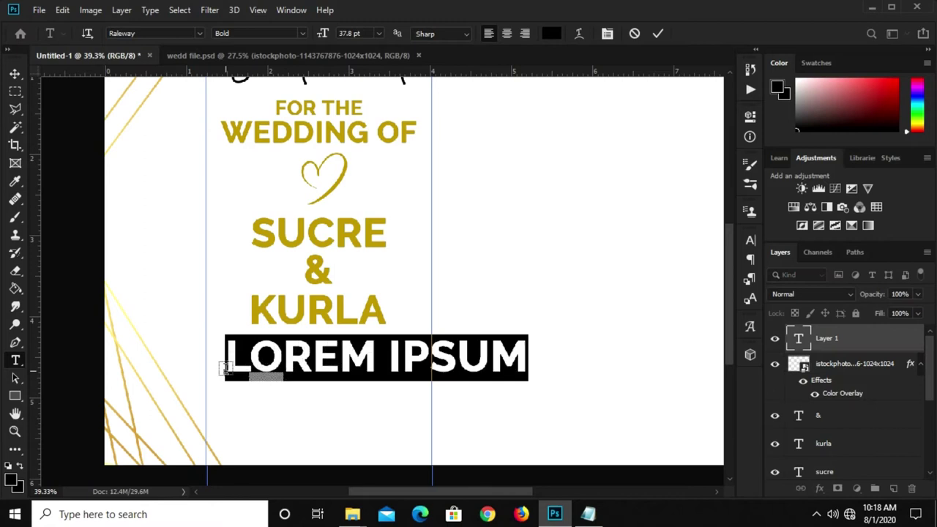
{"action": "key", "text": "Return"}
{"action": "type", "text": "YOUR CHURH"}
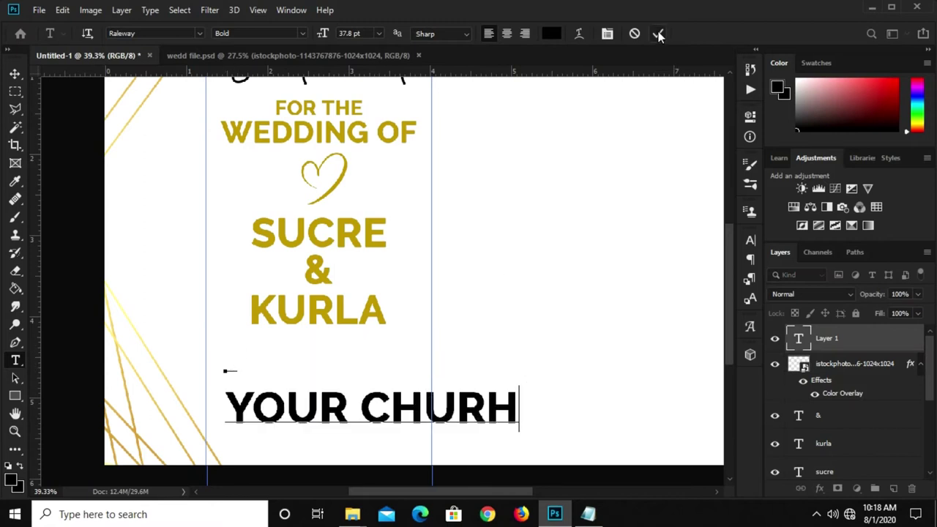
{"action": "left_click", "coordinate": [380, 34]}
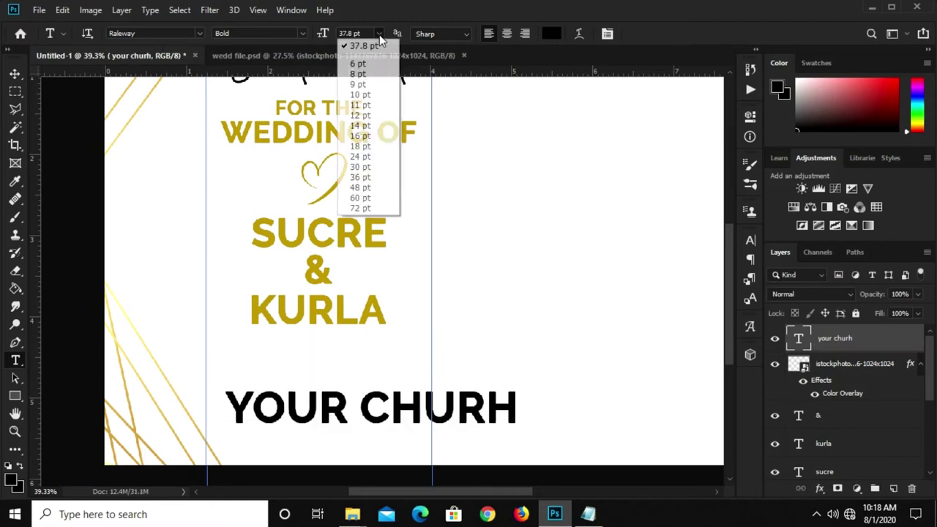
{"action": "left_click", "coordinate": [378, 76]}
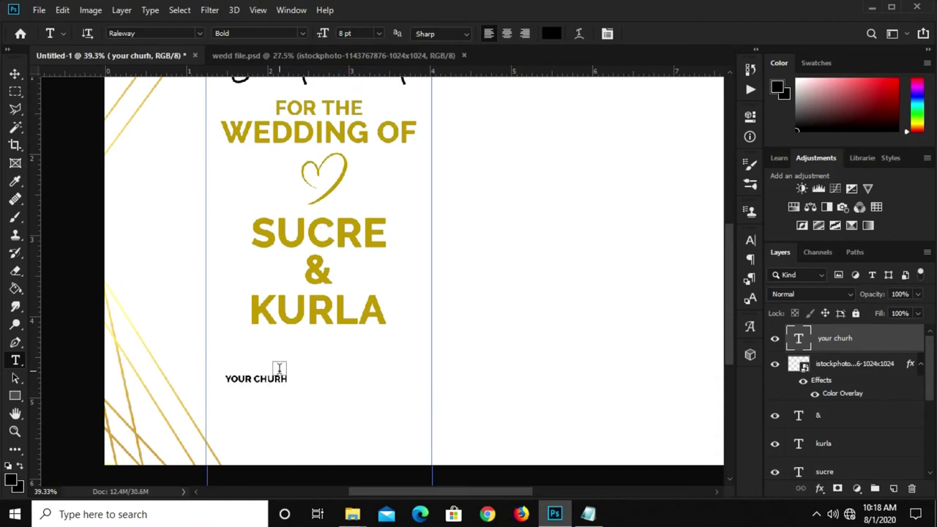
- Shift YOUR CHURH left and duplicate it to its right
{"action": "key", "text": "v"}
{"action": "scroll", "coordinate": [265, 391], "scroll_direction": "up", "scroll_amount": 2}
{"action": "scroll", "coordinate": [262, 376], "scroll_direction": "up", "scroll_amount": 2}
{"action": "scroll", "coordinate": [261, 377], "scroll_direction": "up", "scroll_amount": 1}
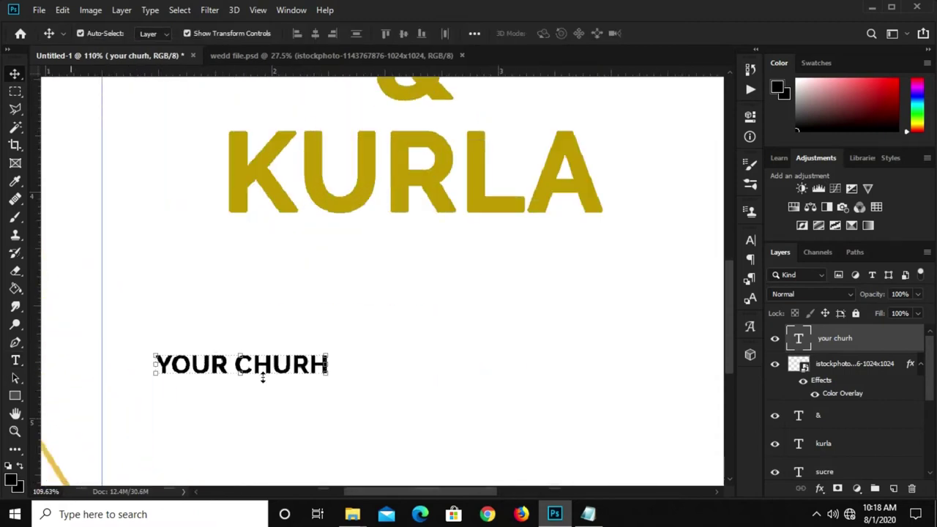
{"action": "scroll", "coordinate": [265, 358], "scroll_direction": "up", "scroll_amount": 2}
{"action": "mouse_move", "coordinate": [266, 359]}
{"action": "left_mouse_down"}
{"action": "mouse_move", "coordinate": [233, 364]}
{"action": "mouse_move", "coordinate": [228, 331]}
{"action": "left_mouse_up"}
{"action": "scroll", "coordinate": [241, 359], "scroll_direction": "down", "scroll_amount": 1}
{"action": "scroll", "coordinate": [278, 310], "scroll_direction": "down", "scroll_amount": 3}
{"action": "scroll", "coordinate": [278, 309], "scroll_direction": "down", "scroll_amount": 1}
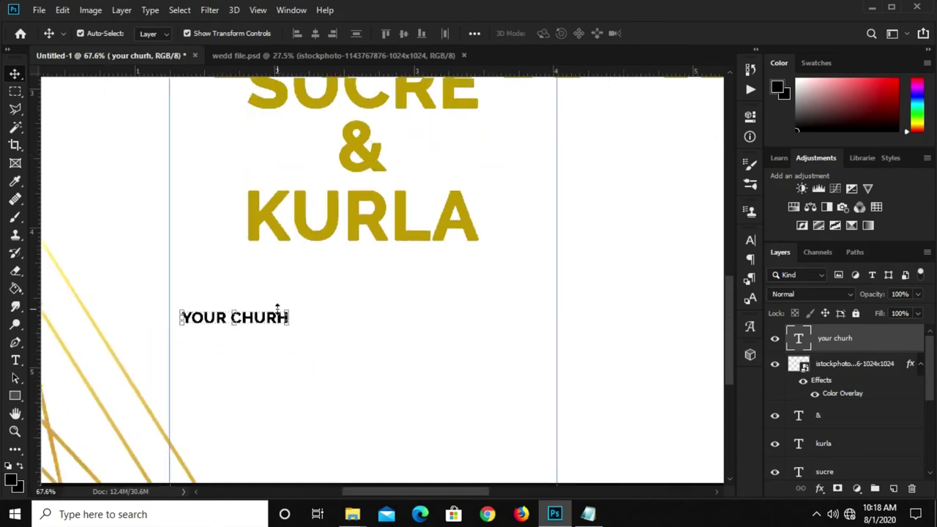
{"action": "scroll", "coordinate": [271, 320], "scroll_direction": "up", "scroll_amount": 1}
{"action": "scroll", "coordinate": [270, 320], "scroll_direction": "up", "scroll_amount": 1}
{"action": "scroll", "coordinate": [269, 319], "scroll_direction": "up", "scroll_amount": 1}
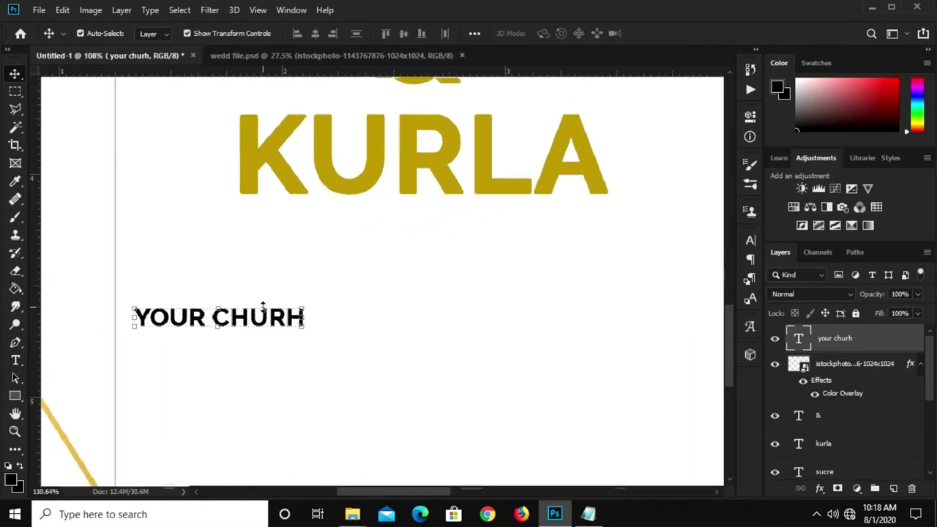
{"action": "scroll", "coordinate": [268, 317], "scroll_direction": "up", "scroll_amount": 1}
{"action": "left_click_drag", "start_coordinate": [269, 316], "coordinate": [511, 322]}
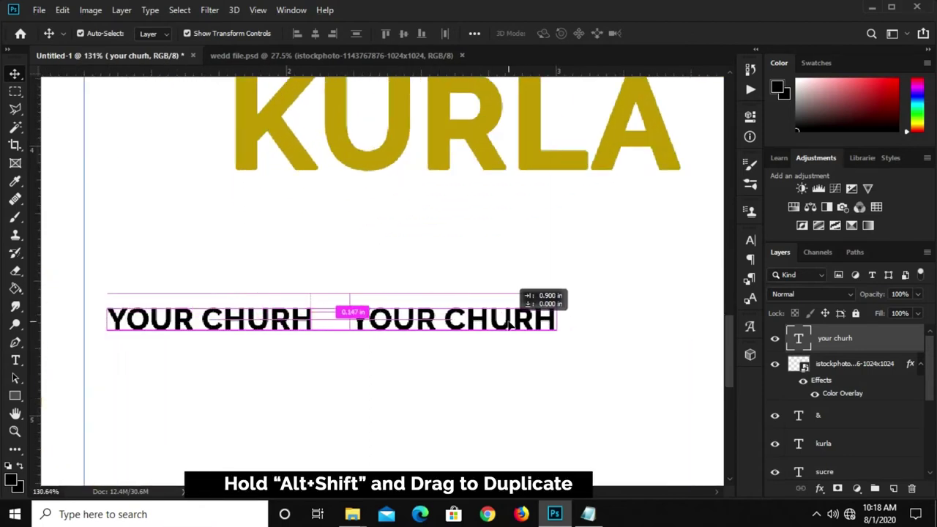
{"action": "scroll", "coordinate": [511, 322], "scroll_direction": "down", "scroll_amount": 2}
- Place a third YOUR CHURH copy further right and copy 'november, 2020' from the notes
{"action": "left_click_drag", "start_coordinate": [511, 322], "coordinate": [634, 325]}
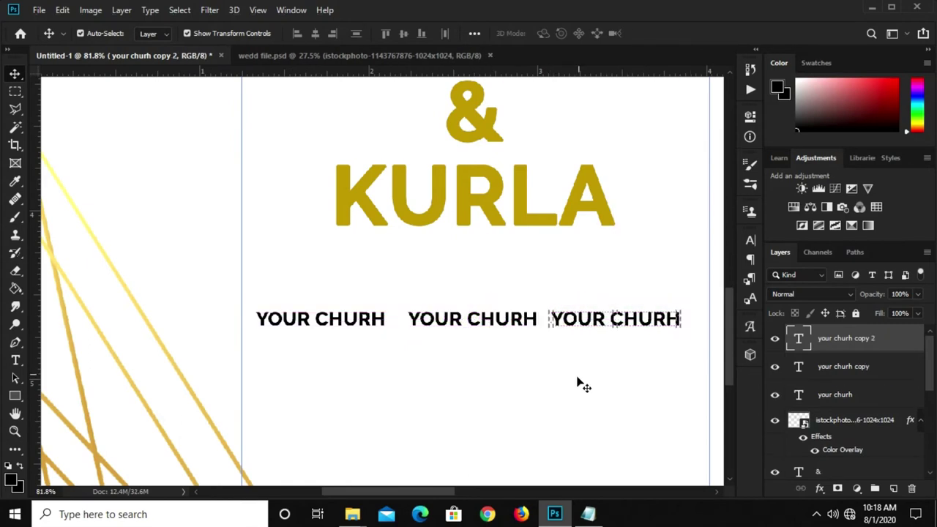
{"action": "left_click", "coordinate": [588, 514]}
{"action": "left_click_drag", "start_coordinate": [506, 315], "coordinate": [411, 315]}
{"action": "right_click", "coordinate": [450, 316]}
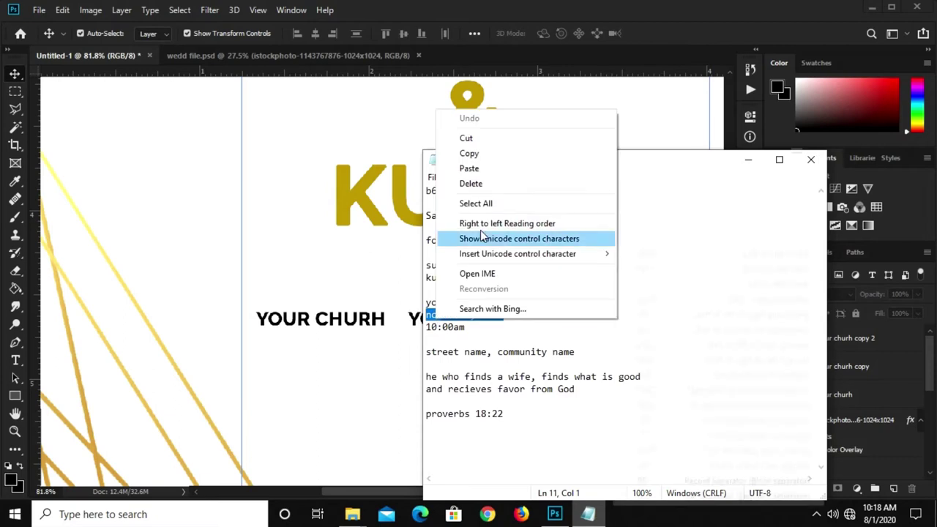
{"action": "left_click", "coordinate": [473, 155]}
{"action": "left_click", "coordinate": [394, 345]}
- Replace the middle YOUR CHURH text with NOVEMBER, 2020
{"action": "left_click", "coordinate": [440, 328]}
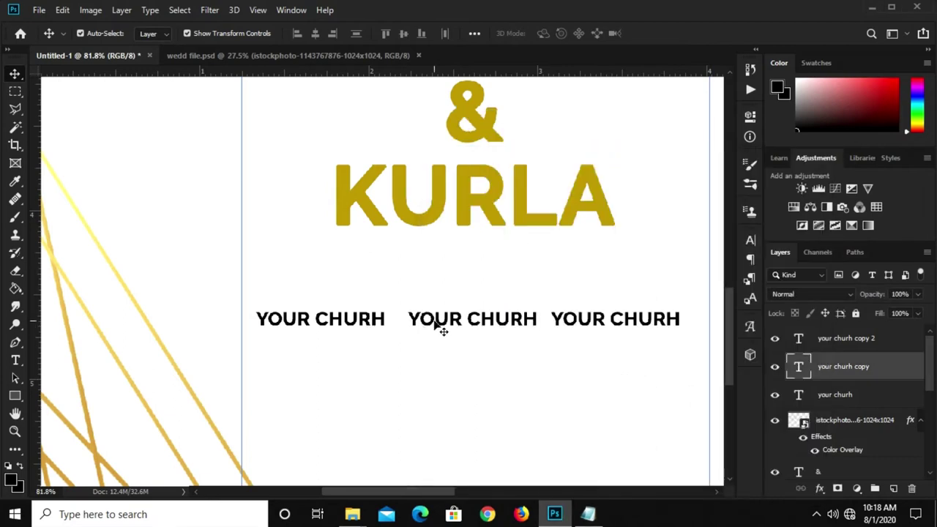
{"action": "left_click", "coordinate": [16, 360]}
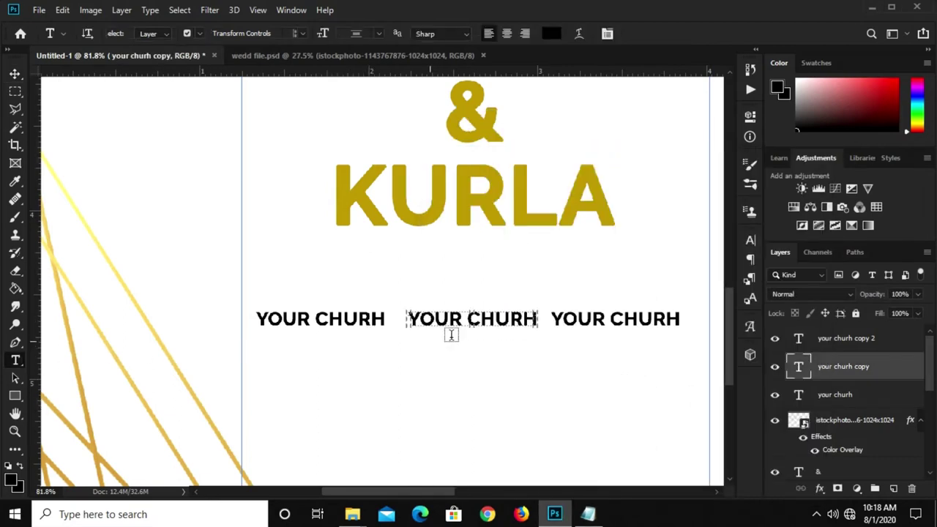
{"action": "left_click", "coordinate": [454, 322]}
{"action": "key", "text": "ctrl+a"}
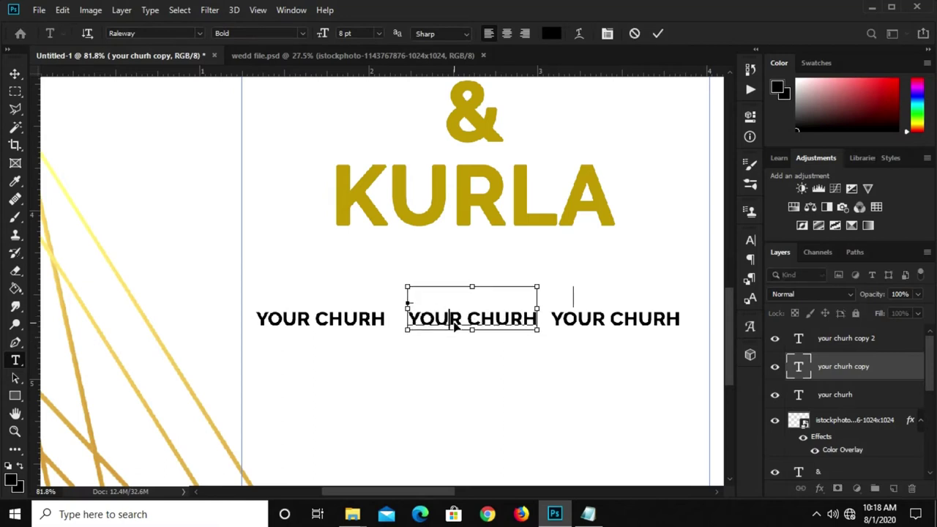
{"action": "key", "text": "ctrl+v"}
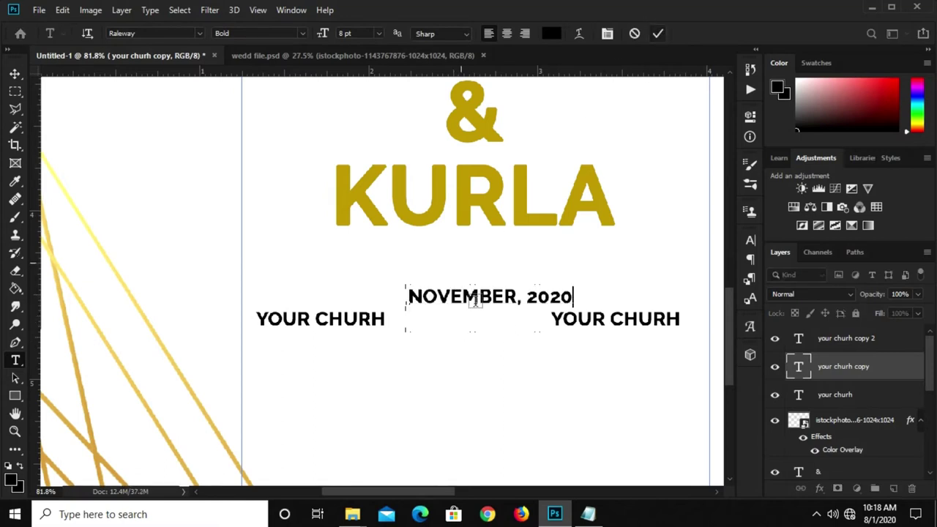
{"action": "key", "text": "ctrl+Return"}
{"action": "key", "text": "v"}
- Lower NOVEMBER, 2020 into the row and place the third copy right after it
{"action": "scroll", "coordinate": [330, 330], "scroll_direction": "up", "scroll_amount": 2}
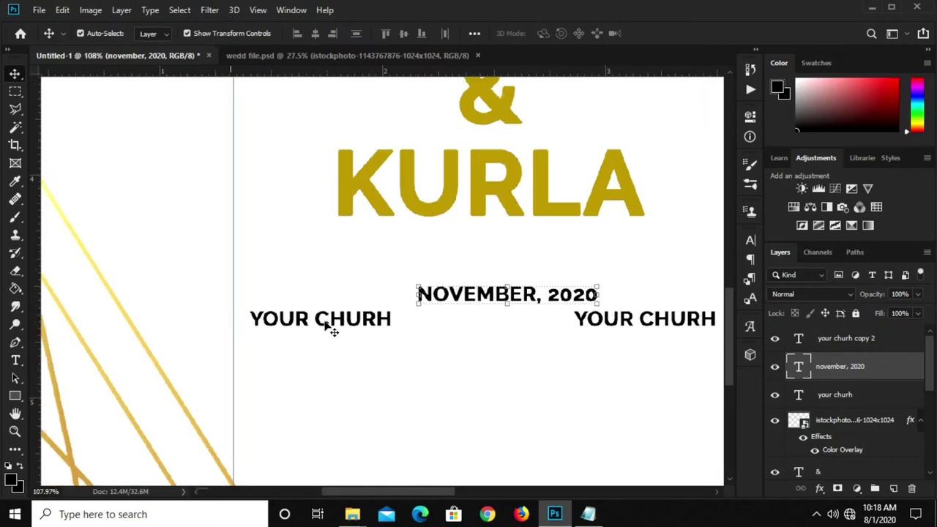
{"action": "left_click_drag", "start_coordinate": [534, 295], "coordinate": [507, 343]}
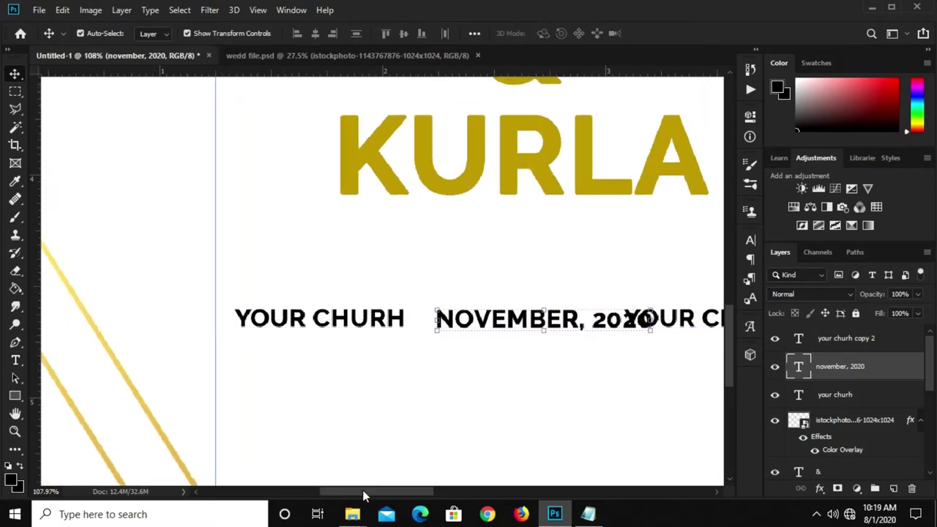
{"action": "left_click_drag", "start_coordinate": [362, 490], "coordinate": [398, 490]}
{"action": "left_click", "coordinate": [509, 328]}
{"action": "left_click_drag", "start_coordinate": [509, 328], "coordinate": [537, 324]}
- Retype the third YOUR CHURH line as 10:00AM
{"action": "key", "text": "t"}
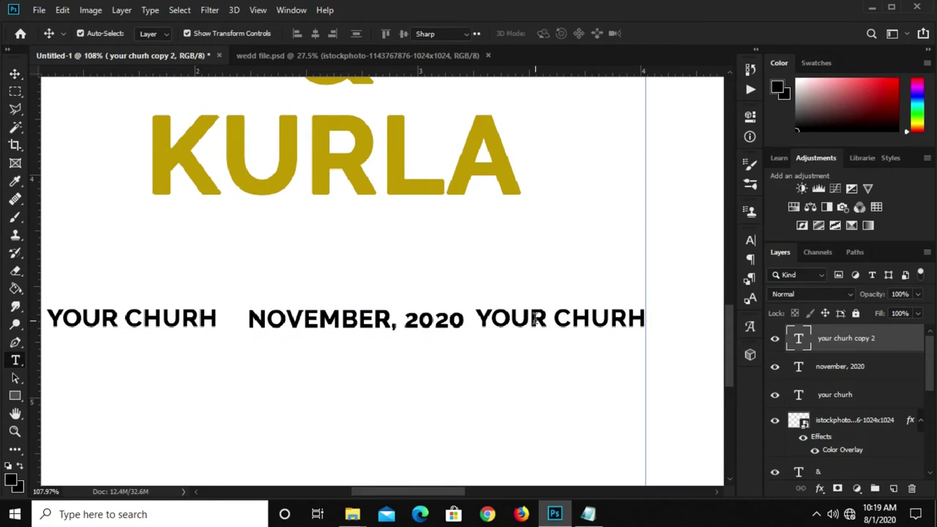
{"action": "triple_click", "coordinate": [532, 319]}
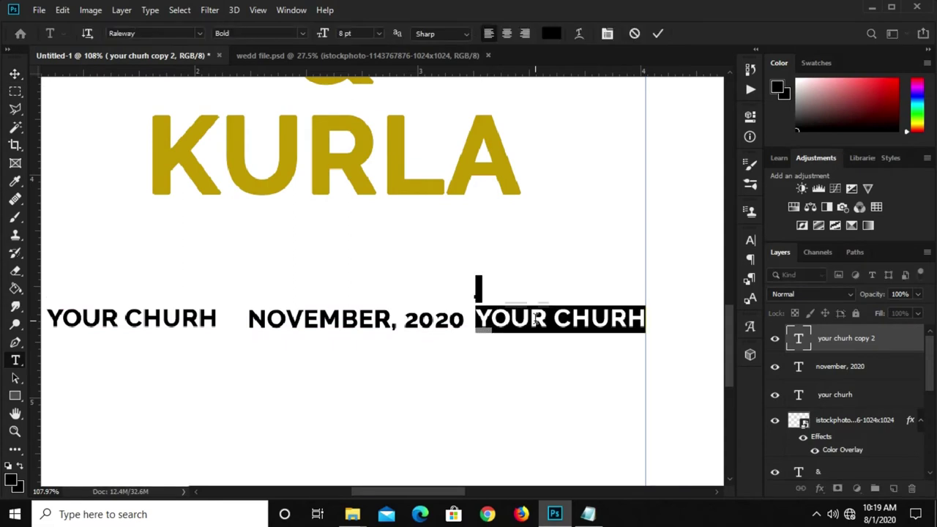
{"action": "type", "text": "10:00AM"}
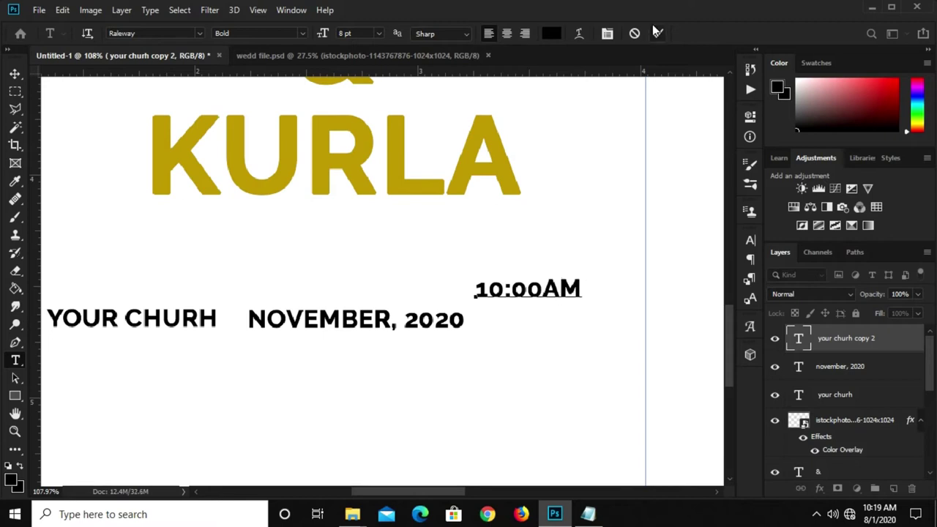
{"action": "key", "text": "ctrl+Return"}
{"action": "key", "text": "v"}
- Move 10:00AM into the row and nudge all three lines left for even spacing
{"action": "mouse_move", "coordinate": [539, 292]}
{"action": "left_mouse_down"}
{"action": "mouse_move", "coordinate": [559, 341]}
{"action": "mouse_move", "coordinate": [561, 327]}
{"action": "left_mouse_up"}
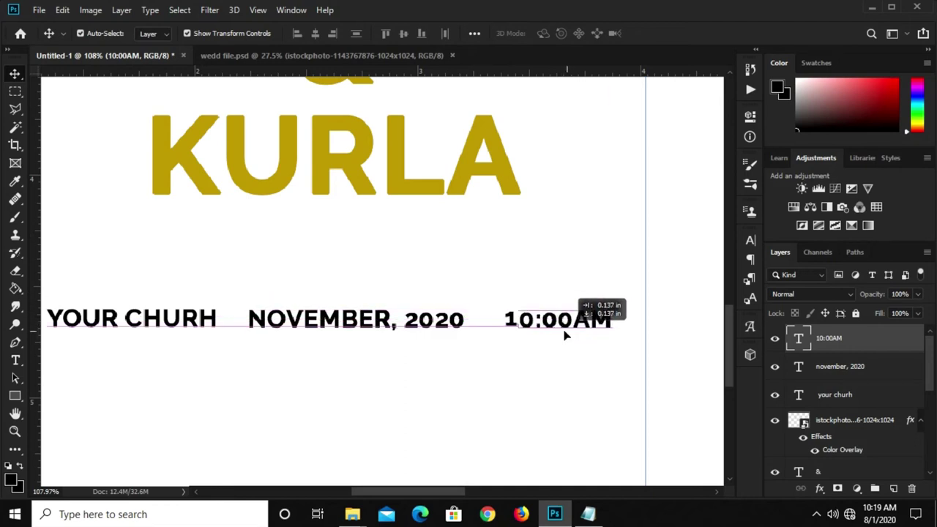
{"action": "mouse_move", "coordinate": [560, 328]}
{"action": "left_mouse_down"}
{"action": "mouse_move", "coordinate": [576, 338]}
{"action": "mouse_move", "coordinate": [569, 332]}
{"action": "left_mouse_up"}
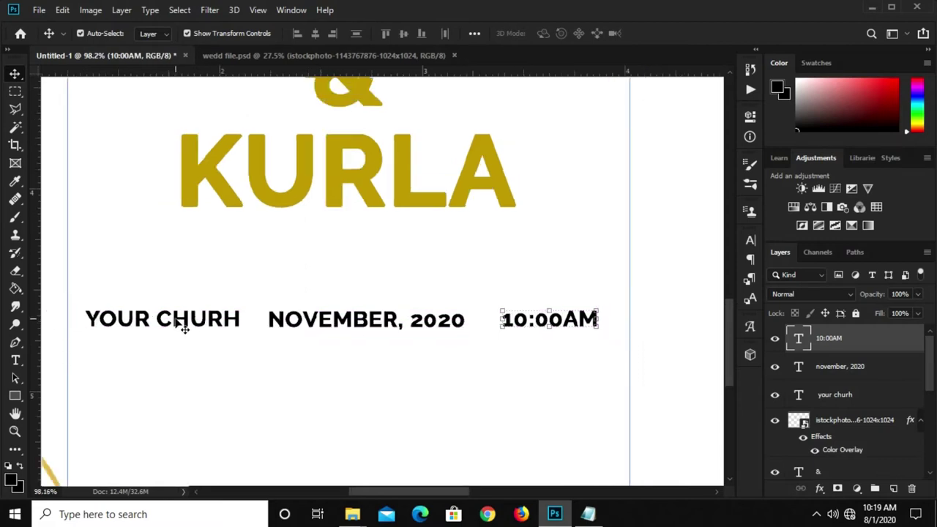
{"action": "left_click", "coordinate": [184, 330]}
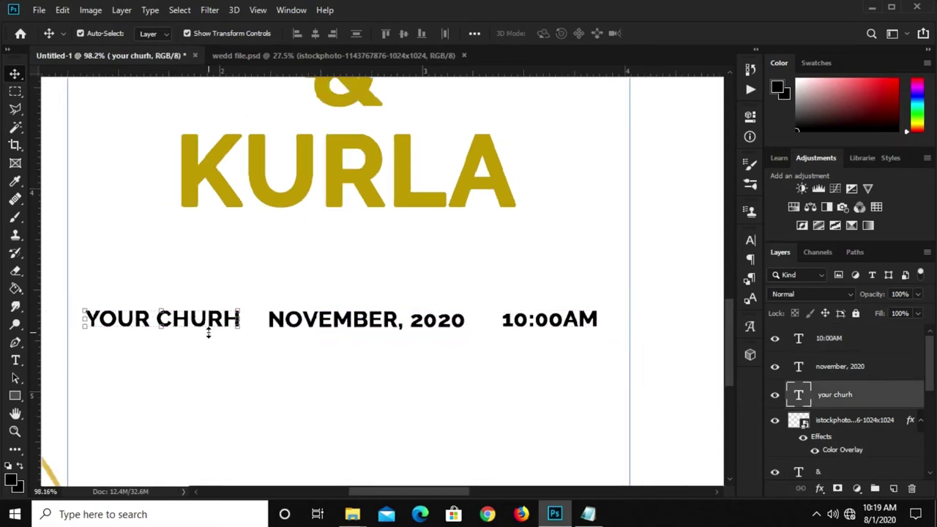
{"action": "left_click_drag", "start_coordinate": [208, 334], "coordinate": [205, 333]}
{"action": "left_click_drag", "start_coordinate": [303, 320], "coordinate": [300, 320]}
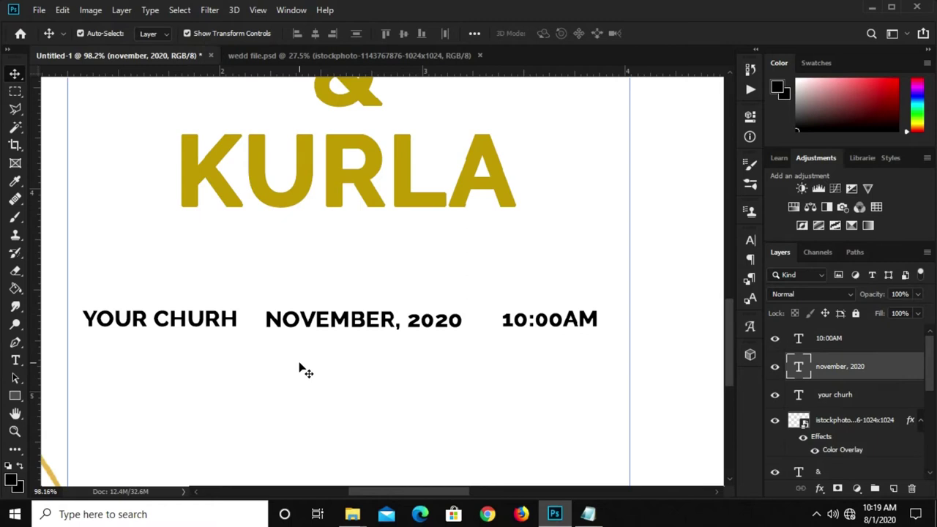
{"action": "left_click_drag", "start_coordinate": [513, 322], "coordinate": [503, 322]}
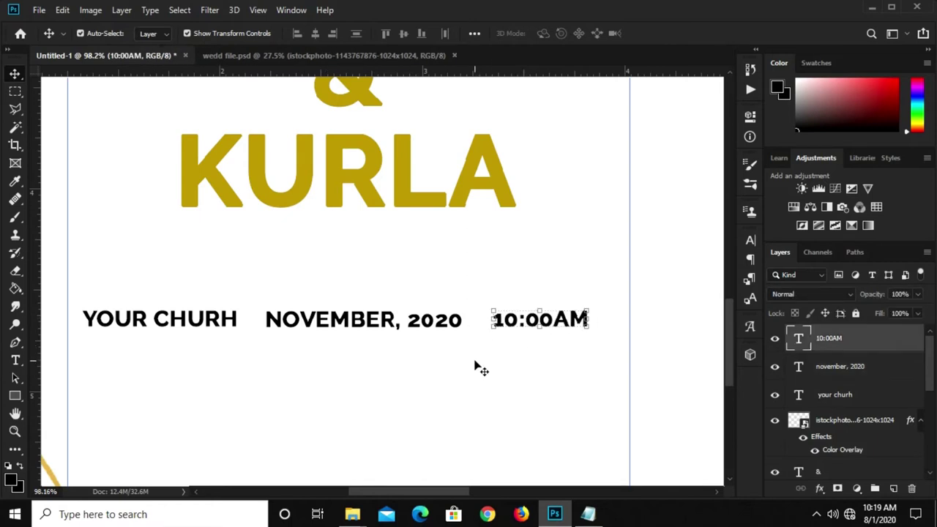
- Draw a thin 2 px black vertical bar between YOUR CHURH and NOVEMBER
{"action": "left_click", "coordinate": [57, 349]}
{"action": "left_click", "coordinate": [15, 395]}
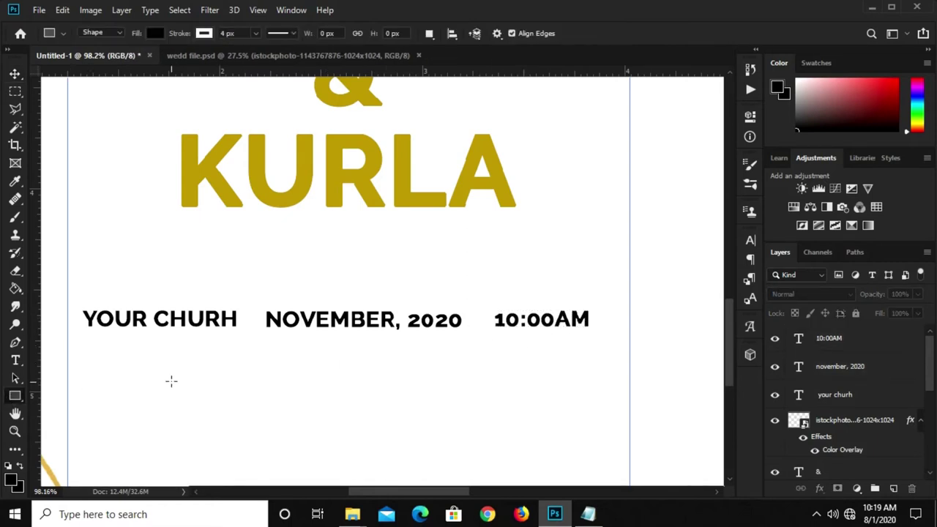
{"action": "scroll", "coordinate": [183, 357], "scroll_direction": "up", "scroll_amount": 5}
{"action": "left_click", "coordinate": [155, 33]}
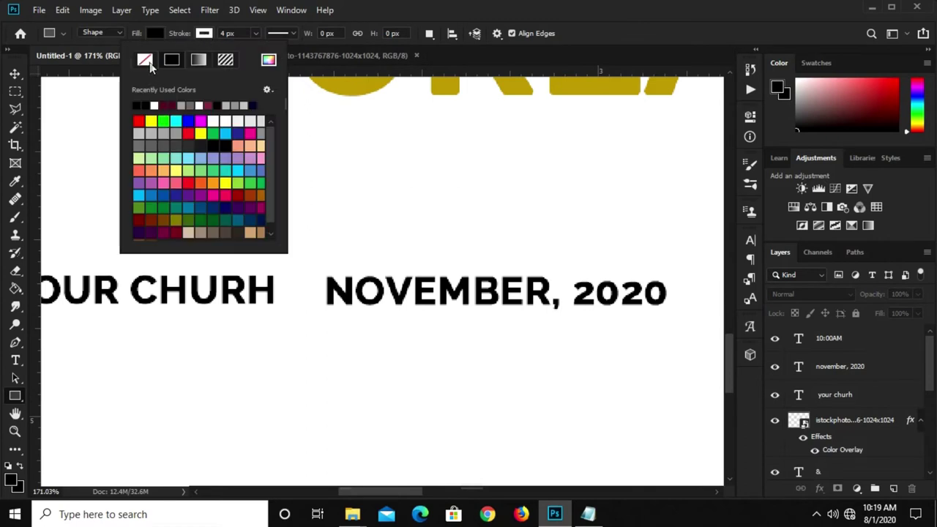
{"action": "key", "text": "Escape"}
{"action": "scroll", "coordinate": [297, 279], "scroll_direction": "up", "scroll_amount": 2}
{"action": "left_click_drag", "start_coordinate": [295, 245], "coordinate": [294, 311]}
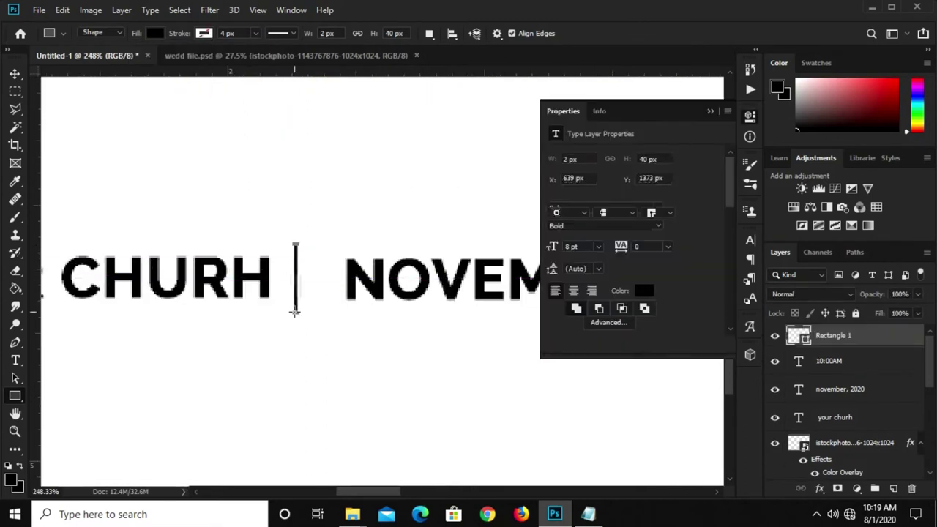
{"action": "left_click", "coordinate": [294, 311]}
{"action": "left_click", "coordinate": [543, 120]}
{"action": "key", "text": "v"}
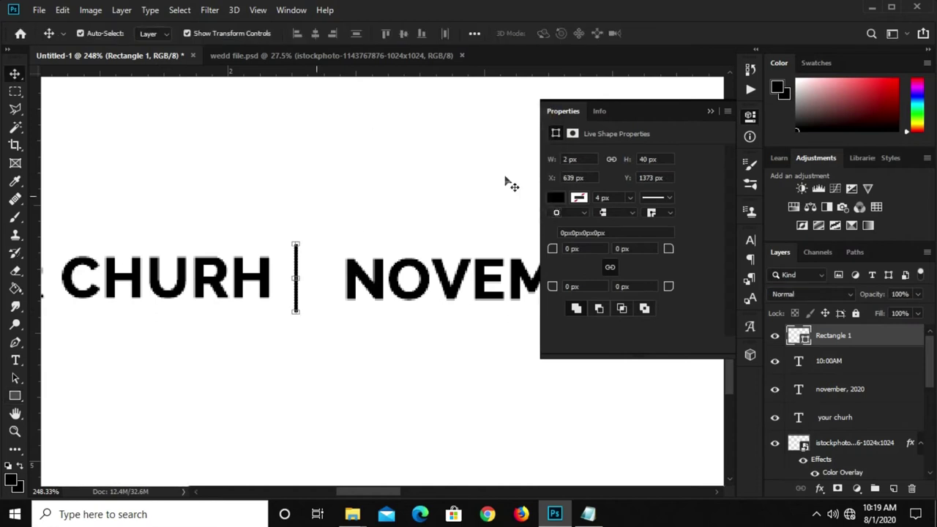
{"action": "left_click", "coordinate": [710, 112]}
{"action": "scroll", "coordinate": [329, 287], "scroll_direction": "down", "scroll_amount": 1}
{"action": "left_click_drag", "start_coordinate": [356, 491], "coordinate": [380, 489]}
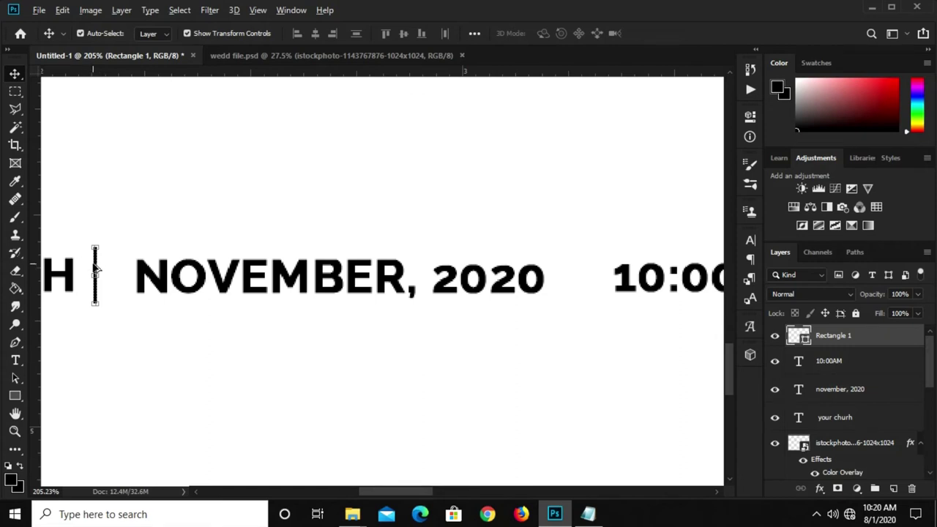
- Duplicate the divider bar, place the copy before 10:00AM, and nudge the first bar right
{"action": "left_click_drag", "start_coordinate": [100, 270], "coordinate": [287, 270]}
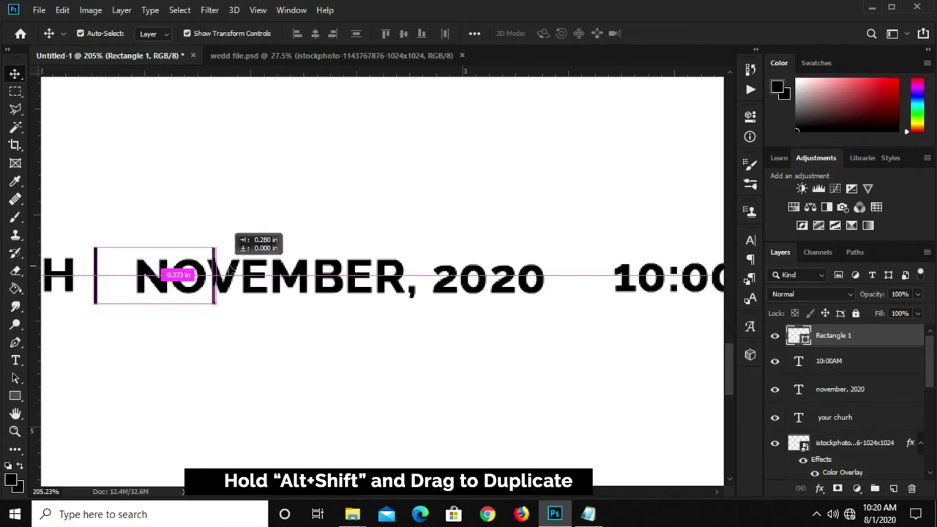
{"action": "left_click", "coordinate": [300, 266]}
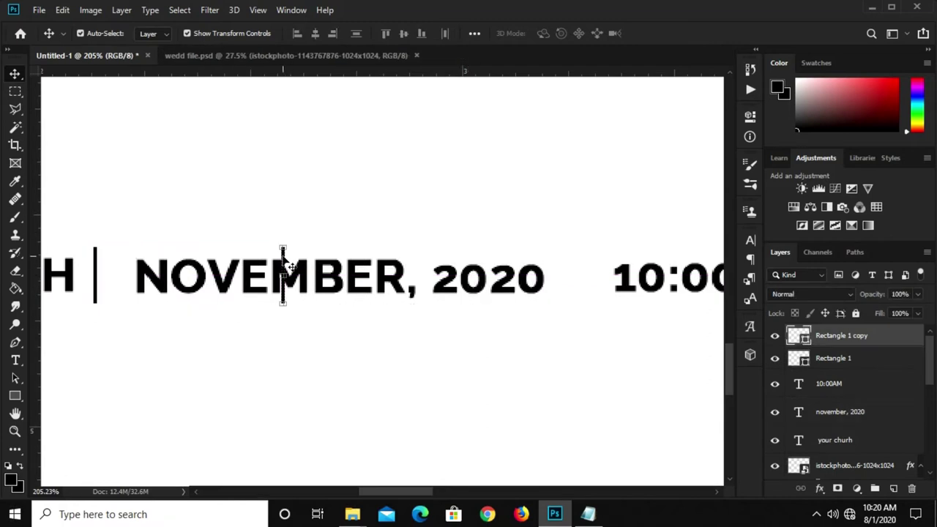
{"action": "left_click_drag", "start_coordinate": [284, 269], "coordinate": [586, 273]}
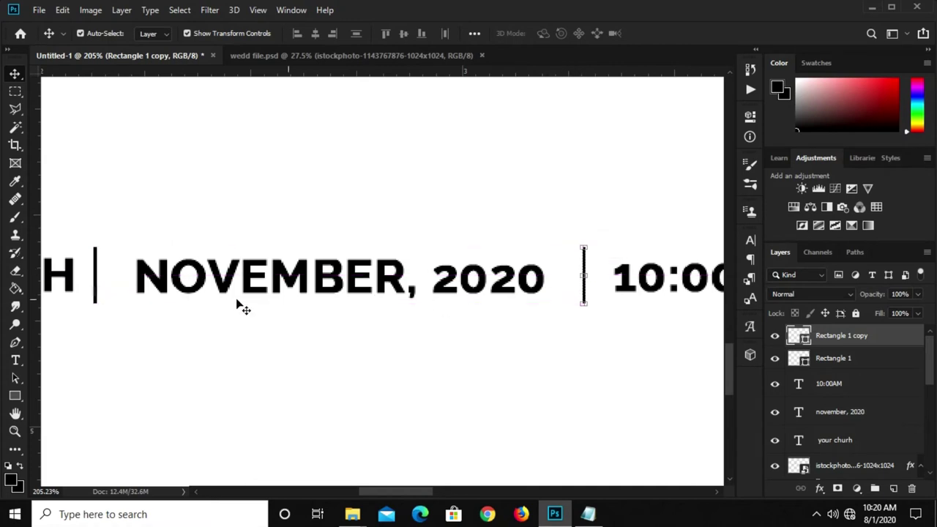
{"action": "left_click", "coordinate": [103, 281]}
{"action": "left_click", "coordinate": [96, 278]}
{"action": "left_click_drag", "start_coordinate": [97, 277], "coordinate": [99, 281]}
{"action": "scroll", "coordinate": [205, 318], "scroll_direction": "down", "scroll_amount": 3}
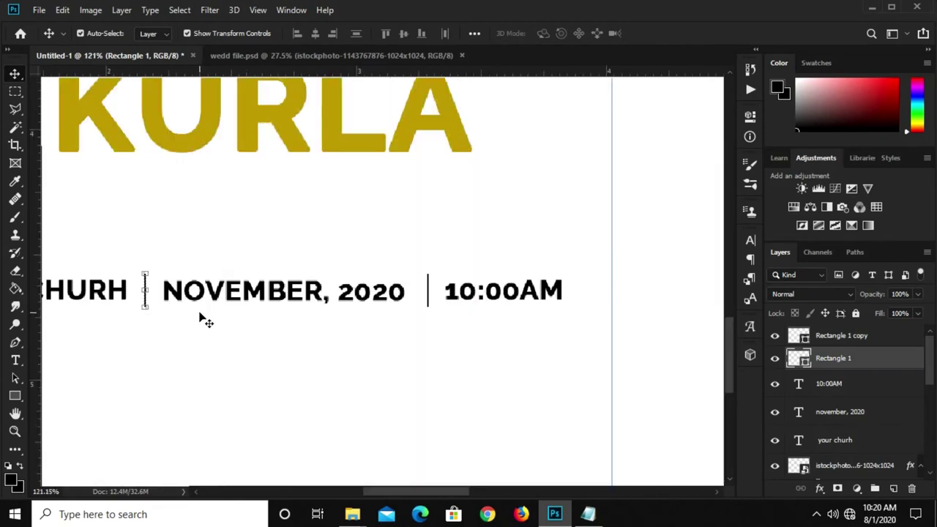
{"action": "left_click", "coordinate": [220, 298]}
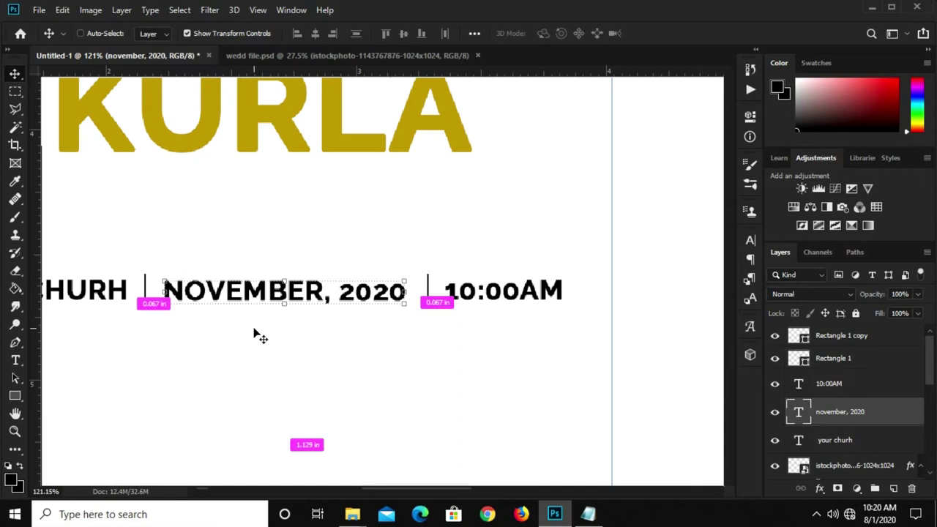
{"action": "key", "text": "ctrl+minus"}
{"action": "key", "text": "ctrl+minus"}
{"action": "key", "text": "ctrl+minus"}
- Group the date-line text and divider bar layers into Group 1
{"action": "left_click", "coordinate": [192, 372]}
{"action": "key", "text": "ctrl+plus"}
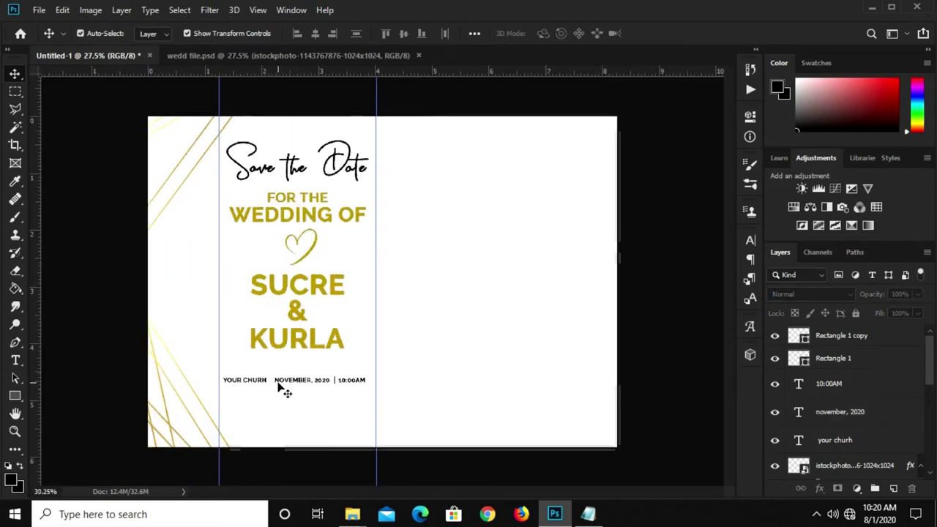
{"action": "left_click", "coordinate": [837, 341]}
{"action": "left_click", "coordinate": [838, 447], "text": "shift"}
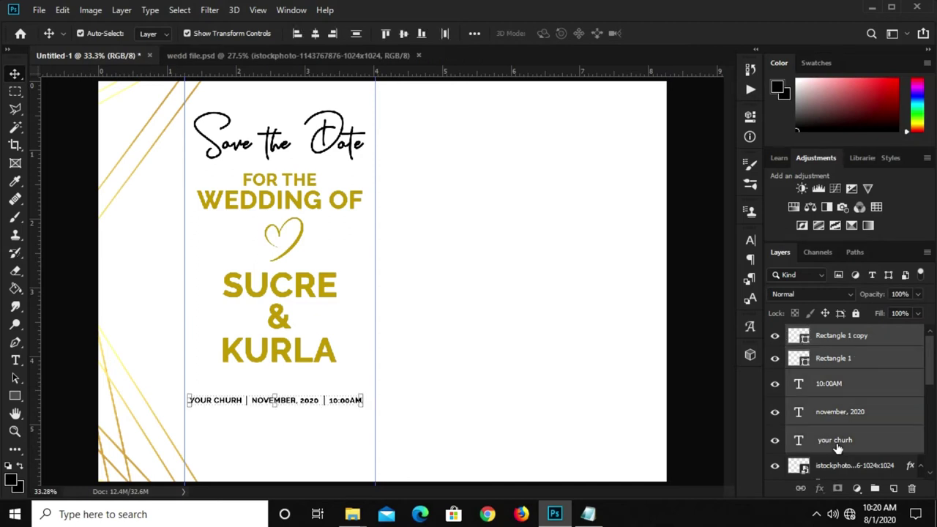
{"action": "key", "text": "ctrl+g"}
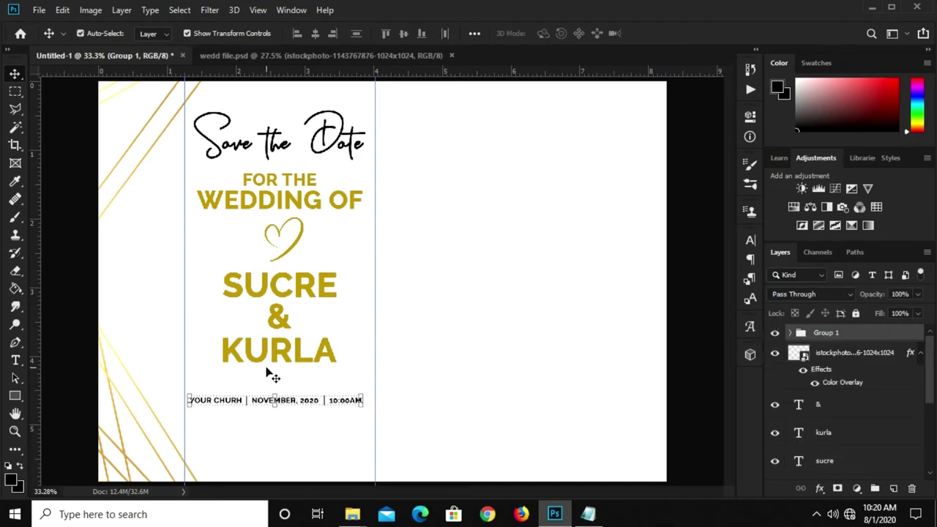
- Scale the date row to 110.10% between the guides and nudge it up
{"action": "scroll", "coordinate": [304, 408], "scroll_direction": "up", "scroll_amount": 3, "text": "alt"}
{"action": "key", "text": "ctrl+t"}
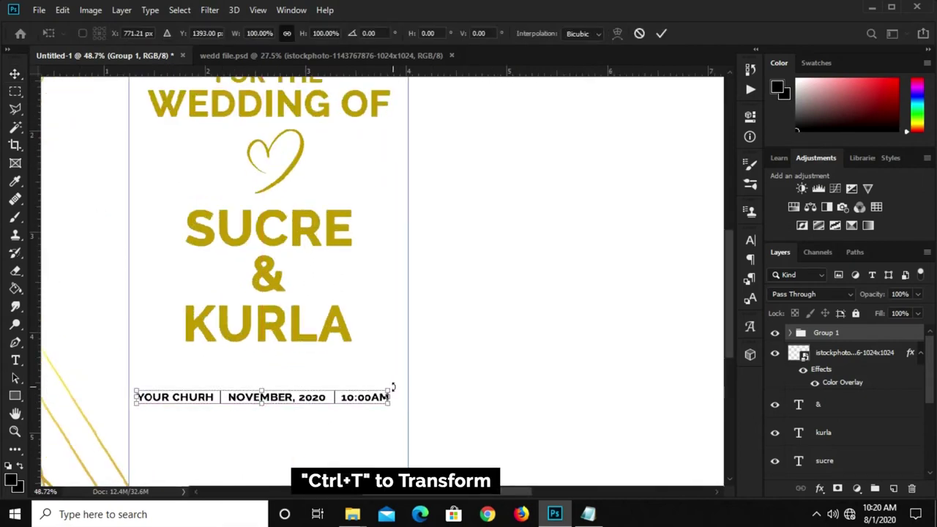
{"action": "left_click_drag", "start_coordinate": [386, 391], "coordinate": [408, 392]}
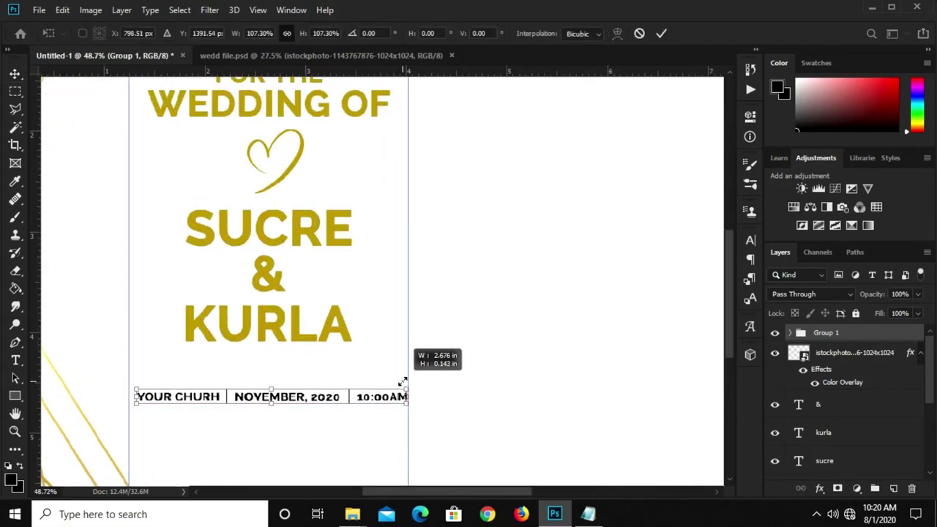
{"action": "scroll", "coordinate": [134, 414], "scroll_direction": "up", "scroll_amount": 2}
{"action": "left_click_drag", "start_coordinate": [130, 398], "coordinate": [123, 403]}
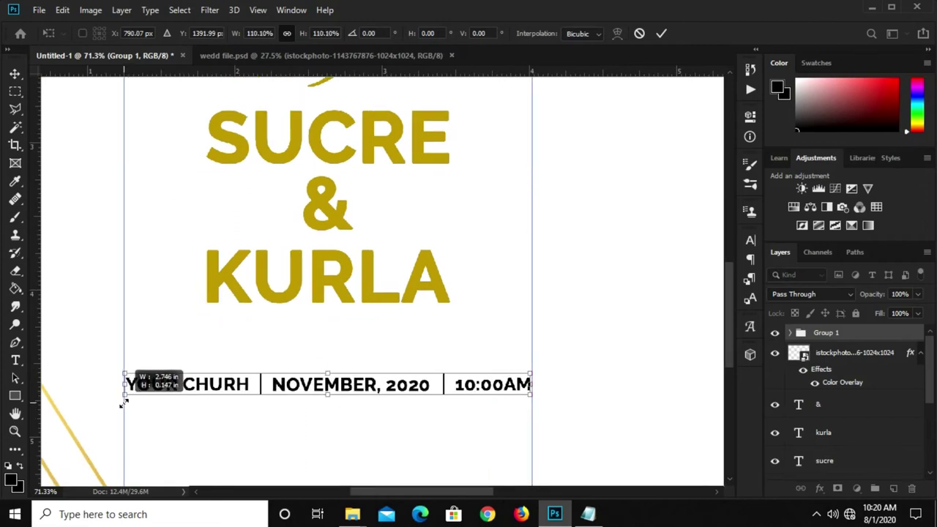
{"action": "key", "text": "Return"}
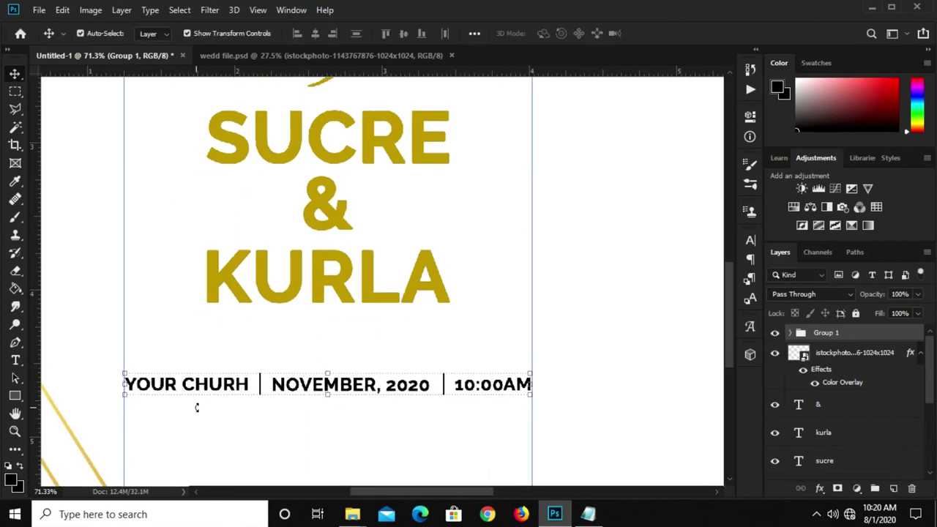
{"action": "key", "text": "ctrl+0"}
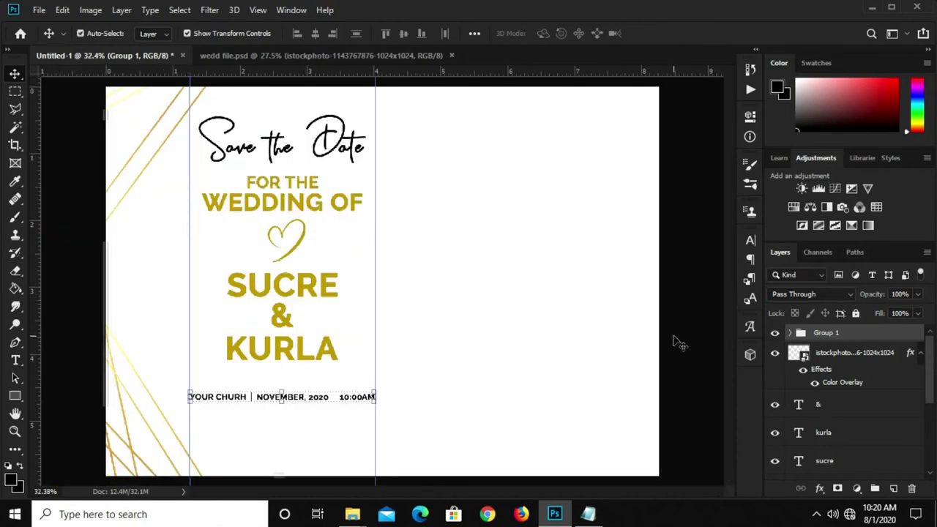
{"action": "key", "text": "shift+Up"}
{"action": "key", "text": "shift+Up"}
{"action": "key", "text": "shift+Up"}
{"action": "key", "text": "shift+Up"}
{"action": "key", "text": "shift+Up"}
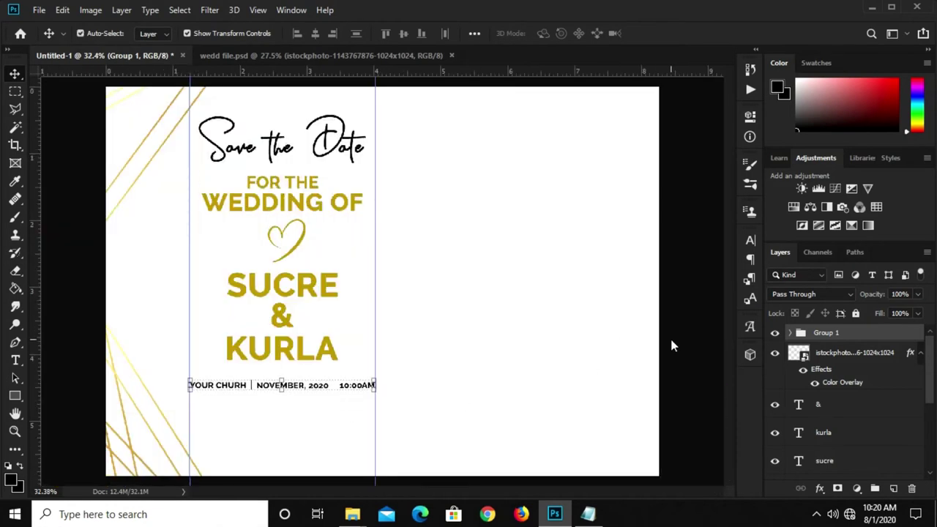
- Copy the STREET NAME, COMMUNITY NAME line from the wedding card text notes
{"action": "left_click", "coordinate": [680, 364]}
{"action": "left_click", "coordinate": [588, 514]}
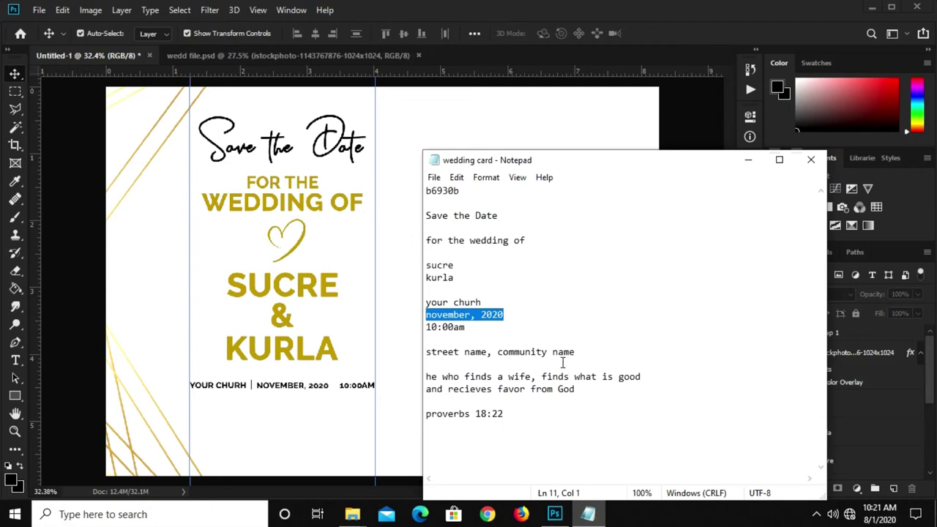
{"action": "left_click_drag", "start_coordinate": [582, 351], "coordinate": [424, 352]}
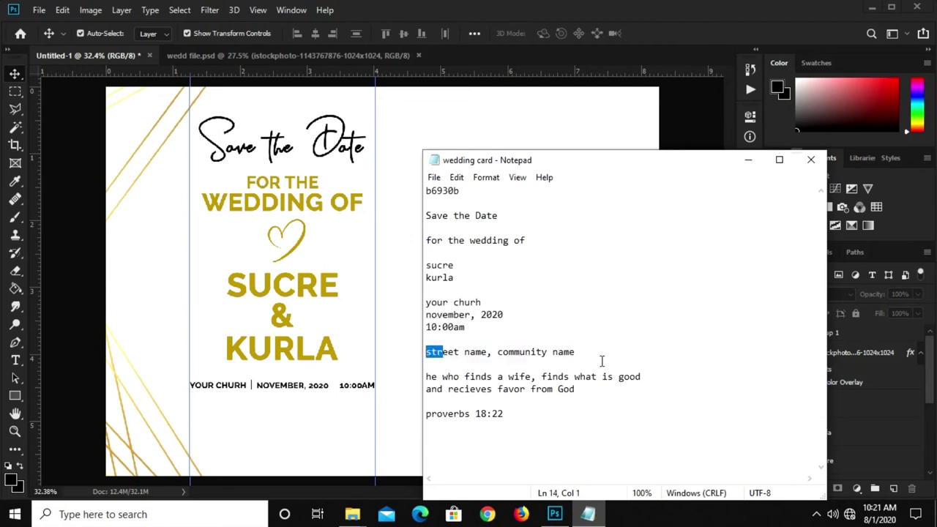
{"action": "left_click_drag", "start_coordinate": [577, 352], "coordinate": [417, 353]}
{"action": "right_click", "coordinate": [437, 352]}
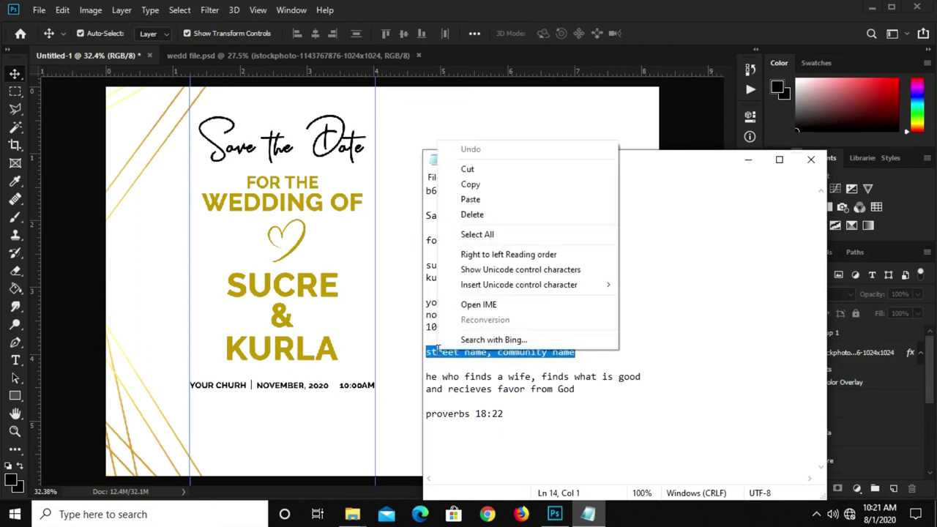
{"action": "left_click", "coordinate": [470, 183]}
- Duplicate the YOUR CHURH layer, replace its text with the street line, and move it below
{"action": "left_click", "coordinate": [272, 410]}
{"action": "scroll", "coordinate": [232, 403], "scroll_direction": "up", "scroll_amount": 2}
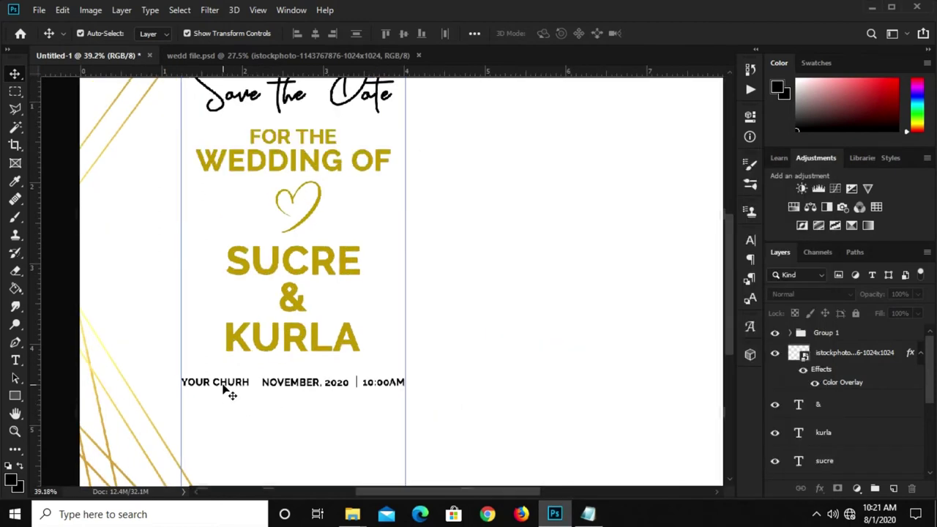
{"action": "left_click", "coordinate": [225, 389]}
{"action": "mouse_move", "coordinate": [229, 388]}
{"action": "left_mouse_down"}
{"action": "mouse_move", "coordinate": [233, 412]}
{"action": "mouse_move", "coordinate": [286, 424]}
{"action": "left_mouse_up"}
{"action": "key", "text": "ctrl+t"}
{"action": "key", "text": "Return"}
{"action": "left_click", "coordinate": [15, 360]}
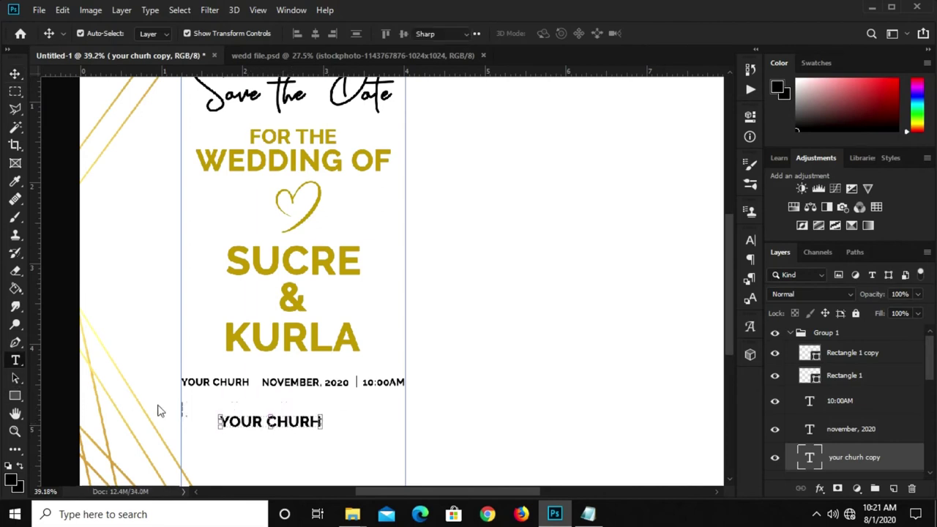
{"action": "left_click", "coordinate": [248, 413]}
{"action": "key", "text": "ctrl+a"}
{"action": "key", "text": "ctrl+v"}
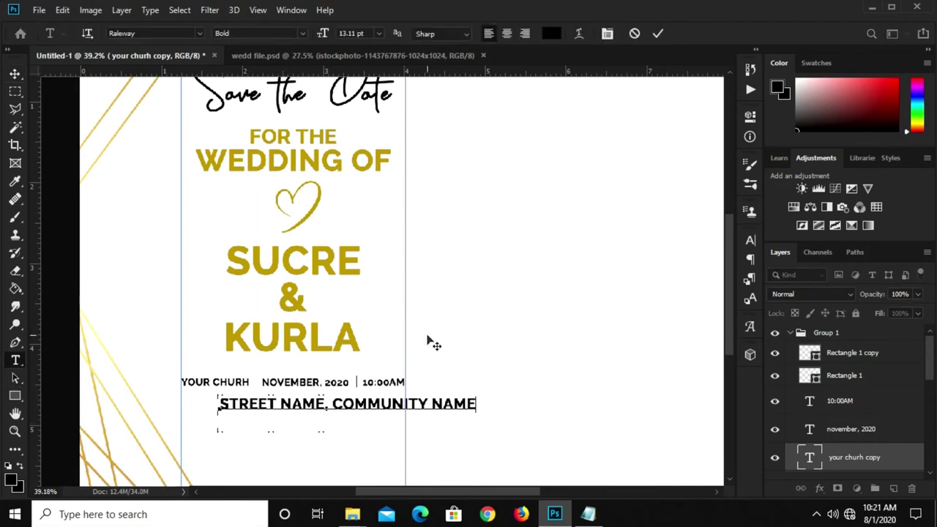
{"action": "key", "text": "ctrl+Return"}
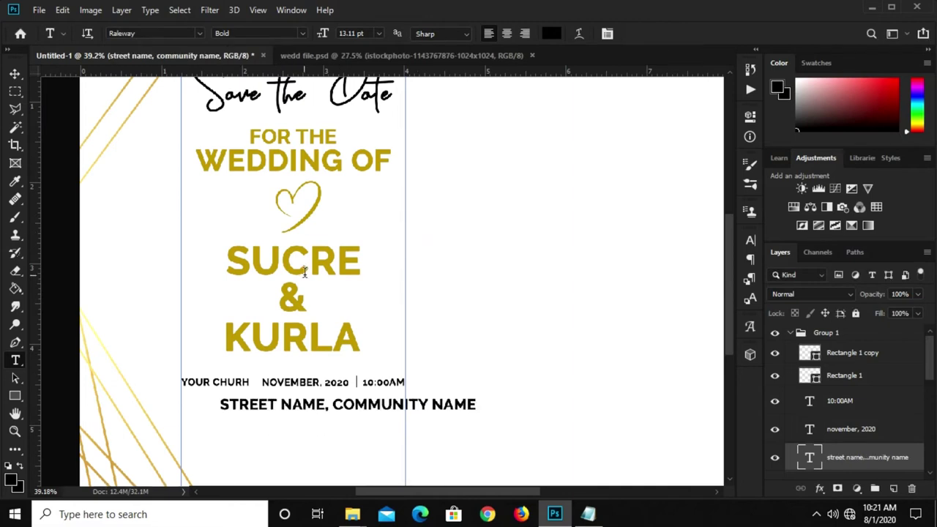
{"action": "key", "text": "v"}
{"action": "left_click_drag", "start_coordinate": [366, 412], "coordinate": [320, 426]}
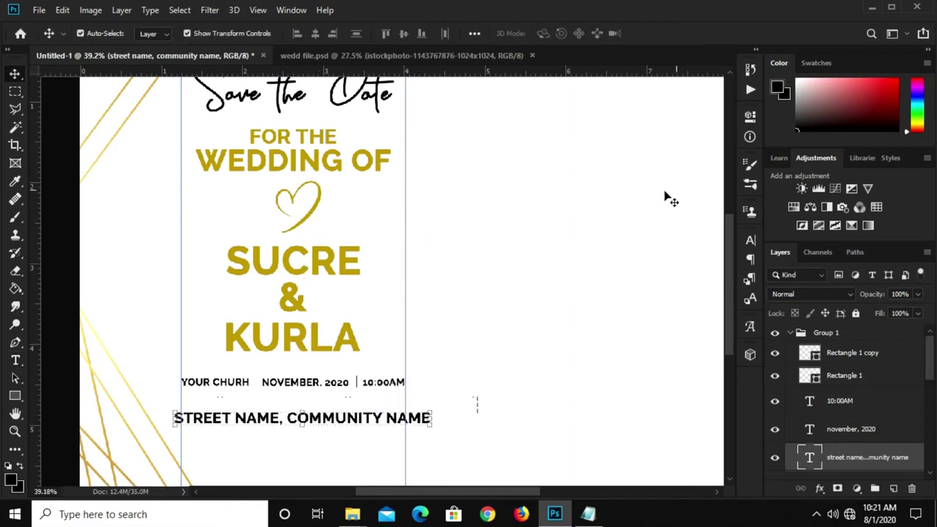
- Set the street line's font size to 11 pt
{"action": "left_click", "coordinate": [751, 242]}
{"action": "left_click", "coordinate": [619, 276]}
{"action": "type", "text": "11"}
{"action": "key", "text": "Return"}
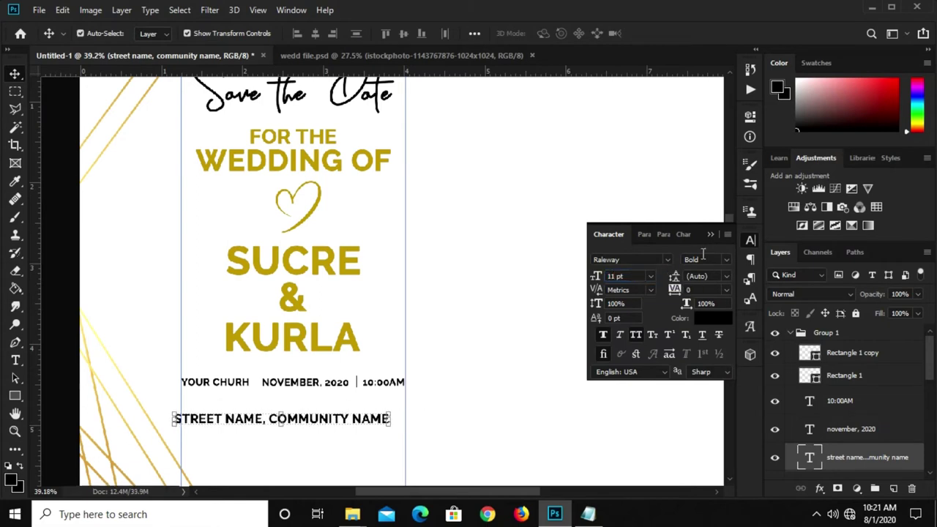
{"action": "left_click", "coordinate": [709, 235]}
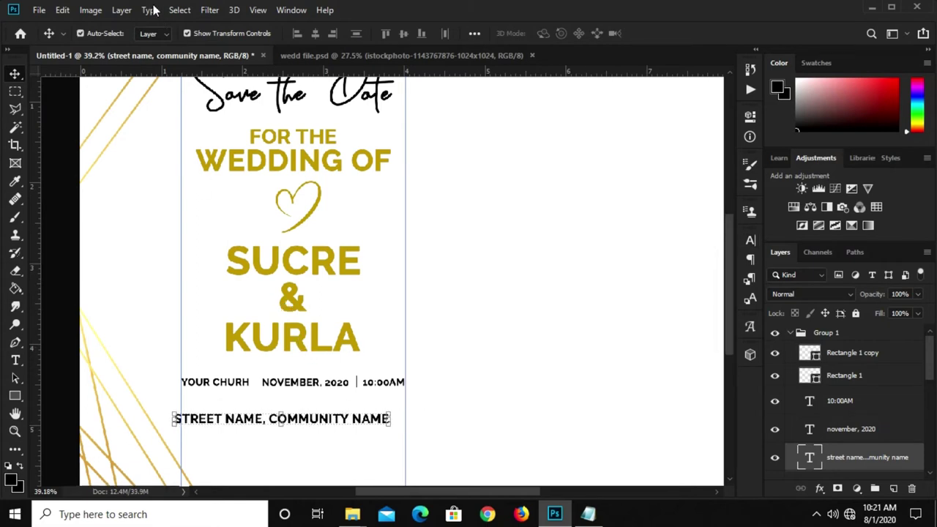
- Centre the street line horizontally on a marquee around SUCRE & KURLA
{"action": "left_click", "coordinate": [175, 11]}
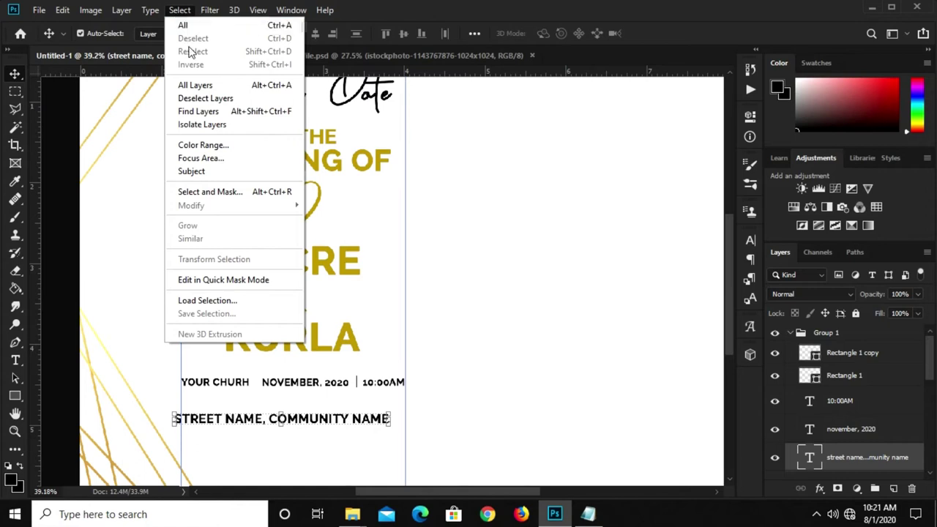
{"action": "left_click", "coordinate": [517, 20]}
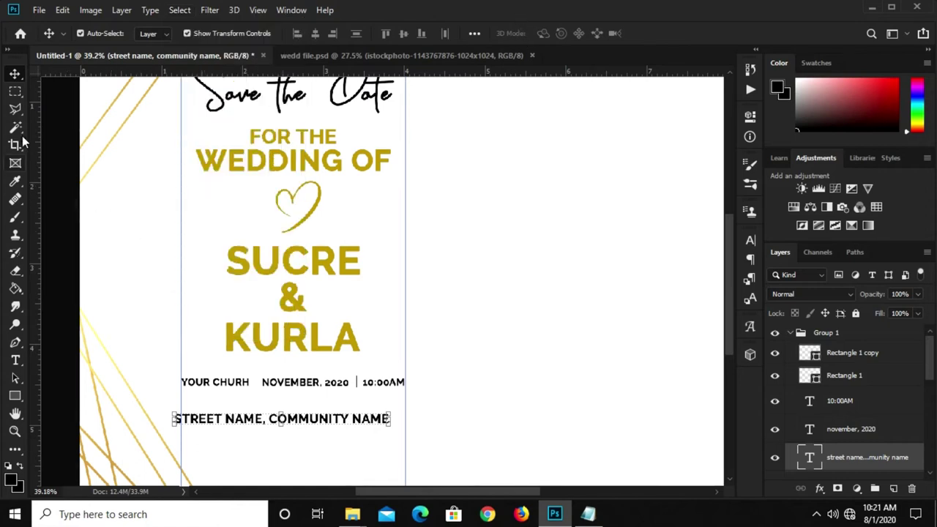
{"action": "left_click", "coordinate": [18, 94]}
{"action": "left_click", "coordinate": [84, 94]}
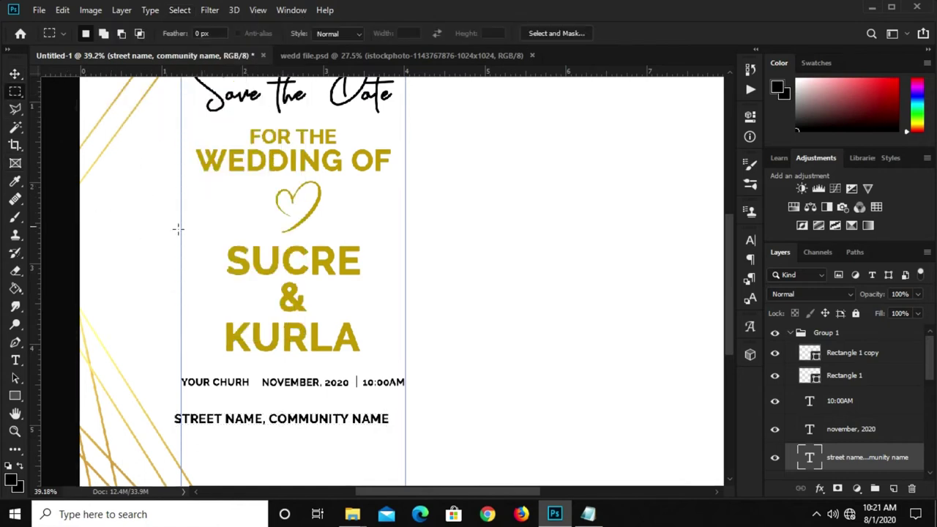
{"action": "left_click_drag", "start_coordinate": [181, 238], "coordinate": [405, 360]}
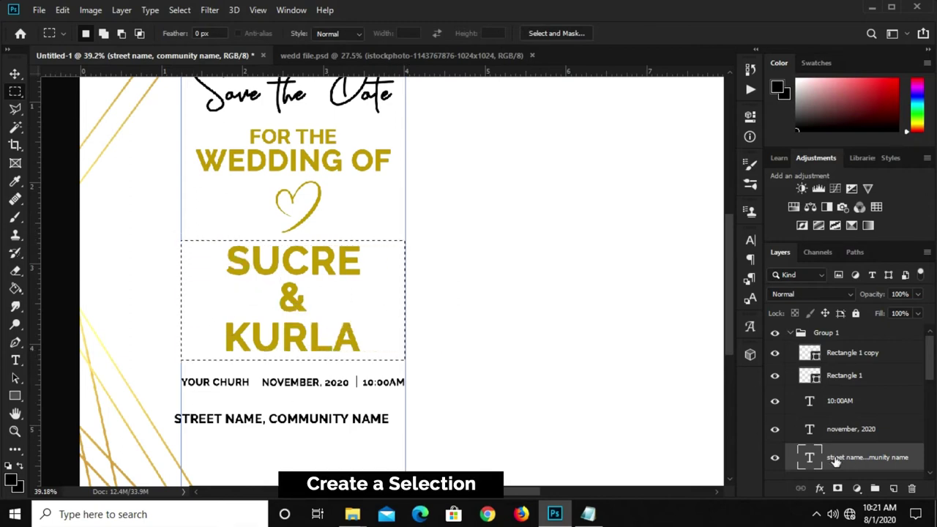
{"action": "left_click", "coordinate": [14, 73]}
{"action": "left_click", "coordinate": [32, 72]}
{"action": "left_click", "coordinate": [316, 34]}
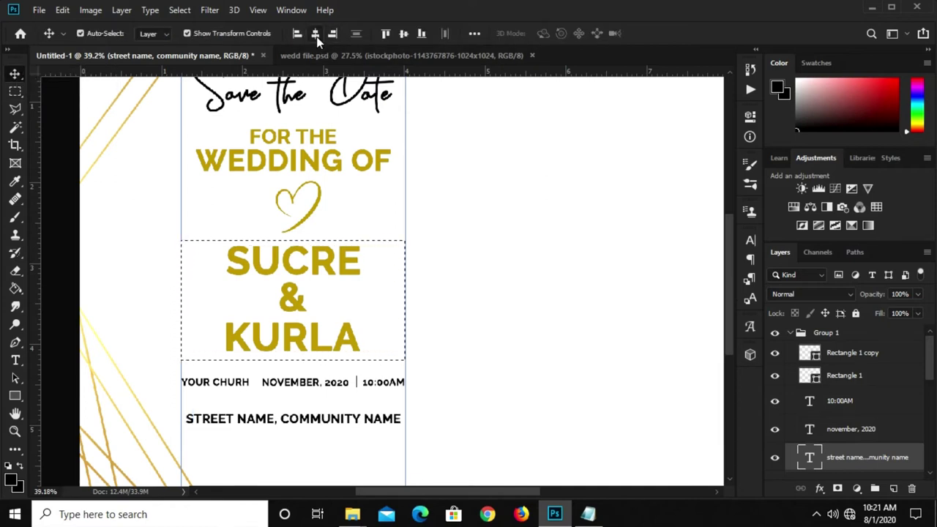
{"action": "key", "text": "ctrl+d"}
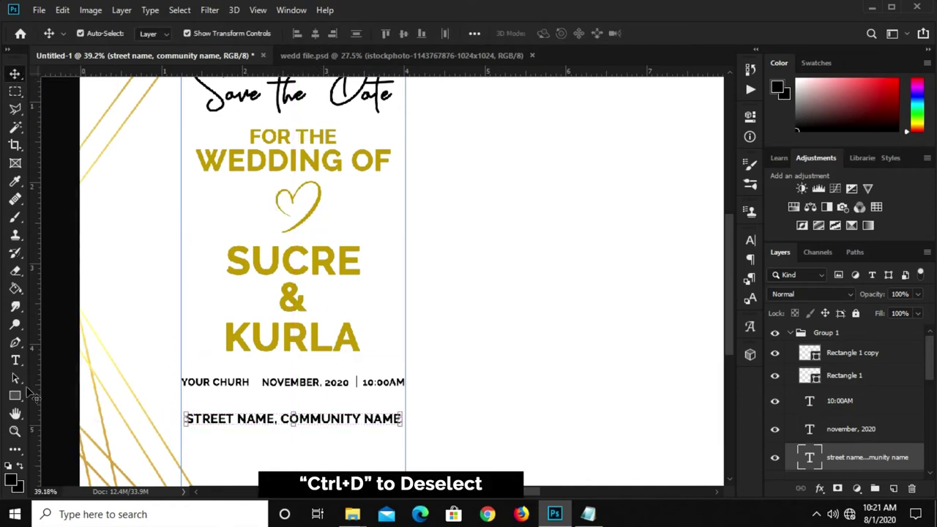
{"action": "left_click", "coordinate": [15, 395]}
- Set the rectangle fill to the gold sampled from the names
{"action": "left_click", "coordinate": [73, 393]}
{"action": "scroll", "coordinate": [261, 262], "scroll_direction": "up", "scroll_amount": 2}
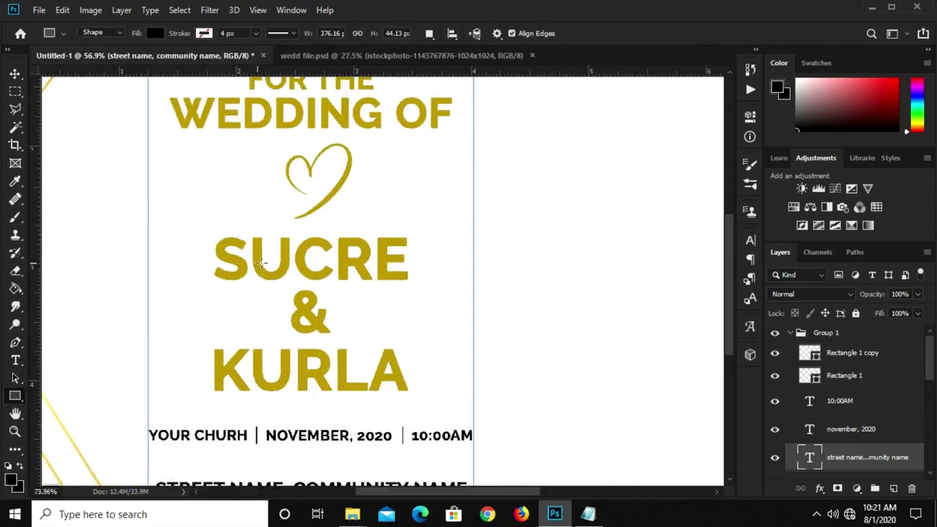
{"action": "left_click", "coordinate": [154, 32]}
{"action": "left_click", "coordinate": [220, 60]}
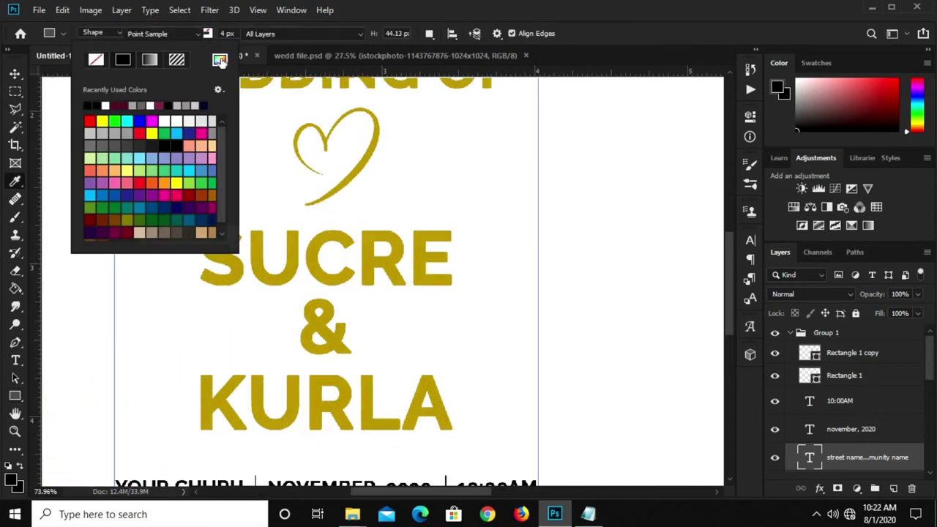
{"action": "left_click_drag", "start_coordinate": [353, 239], "coordinate": [483, 264]}
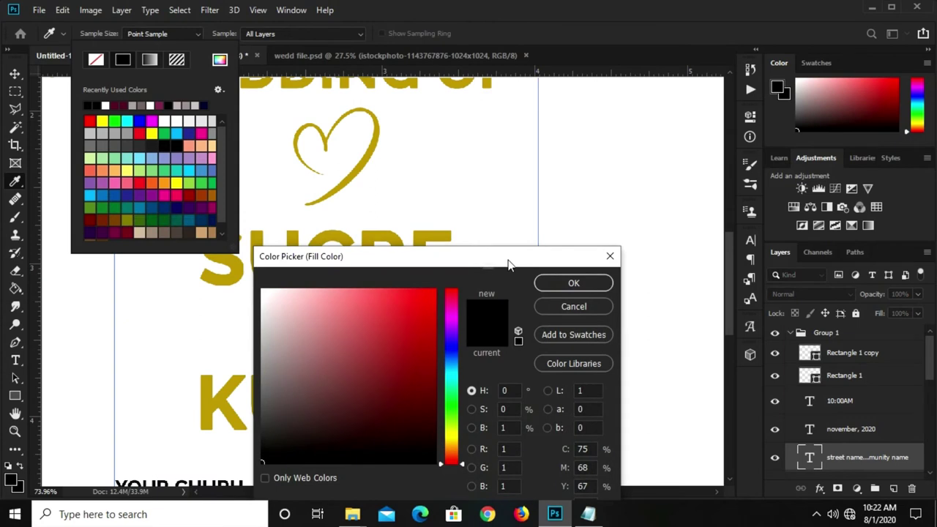
{"action": "left_click", "coordinate": [421, 233]}
{"action": "left_click", "coordinate": [581, 286]}
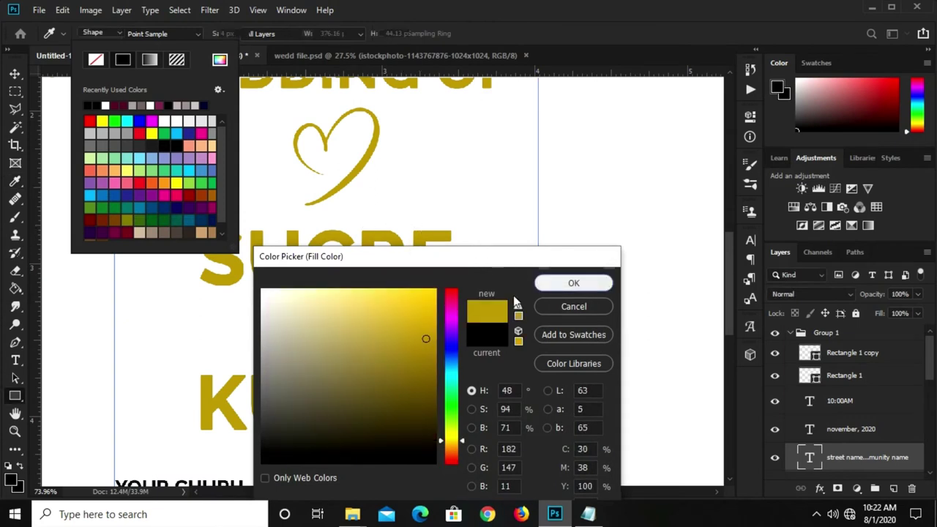
- Draw a rectangle left of the ampersand and squash it into a thin bar
{"action": "scroll", "coordinate": [222, 320], "scroll_direction": "up", "scroll_amount": 2}
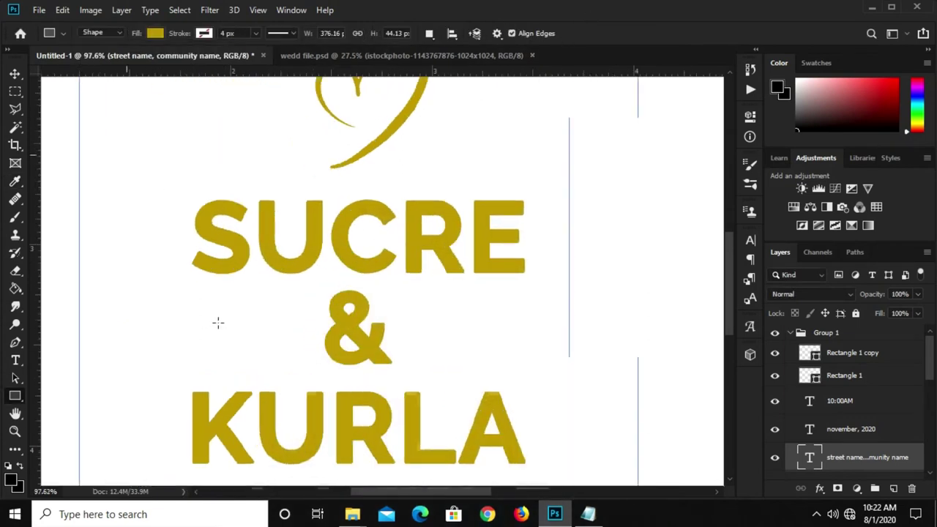
{"action": "left_click_drag", "start_coordinate": [193, 318], "coordinate": [314, 338]}
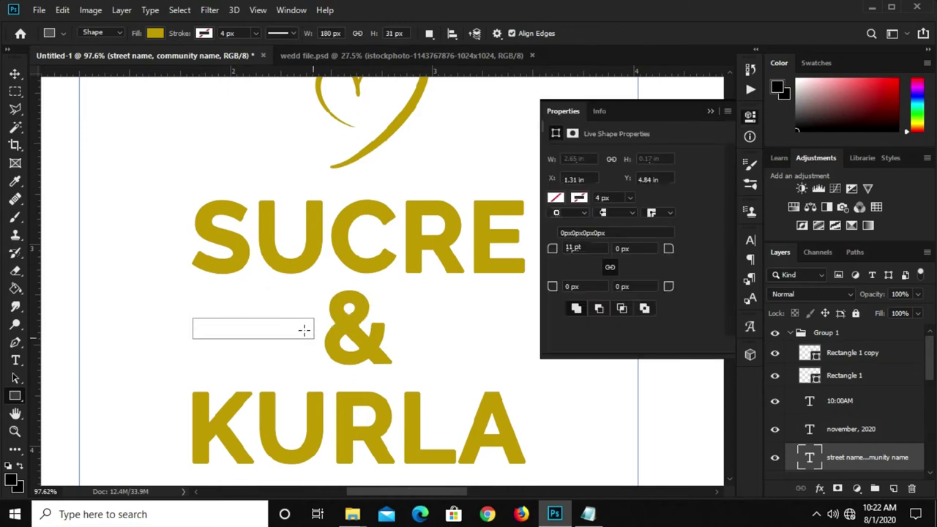
{"action": "key", "text": "v"}
{"action": "left_click", "coordinate": [710, 112]}
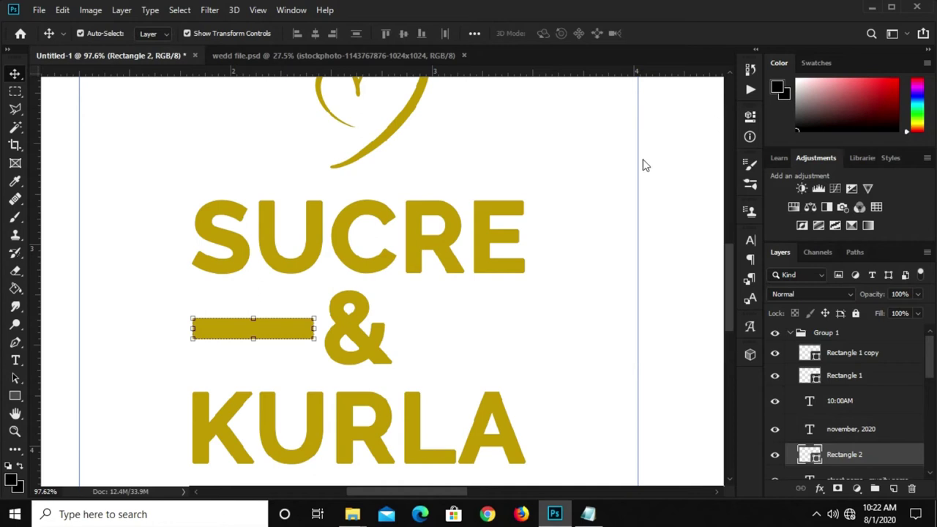
{"action": "scroll", "coordinate": [278, 311], "scroll_direction": "up", "scroll_amount": 3}
{"action": "key", "text": "ctrl+t"}
{"action": "mouse_move", "coordinate": [246, 320]}
{"action": "left_mouse_down"}
{"action": "mouse_move", "coordinate": [257, 342]}
{"action": "mouse_move", "coordinate": [239, 330]}
{"action": "mouse_move", "coordinate": [246, 333]}
{"action": "left_mouse_up"}
{"action": "scroll", "coordinate": [238, 330], "scroll_direction": "up", "scroll_amount": 2}
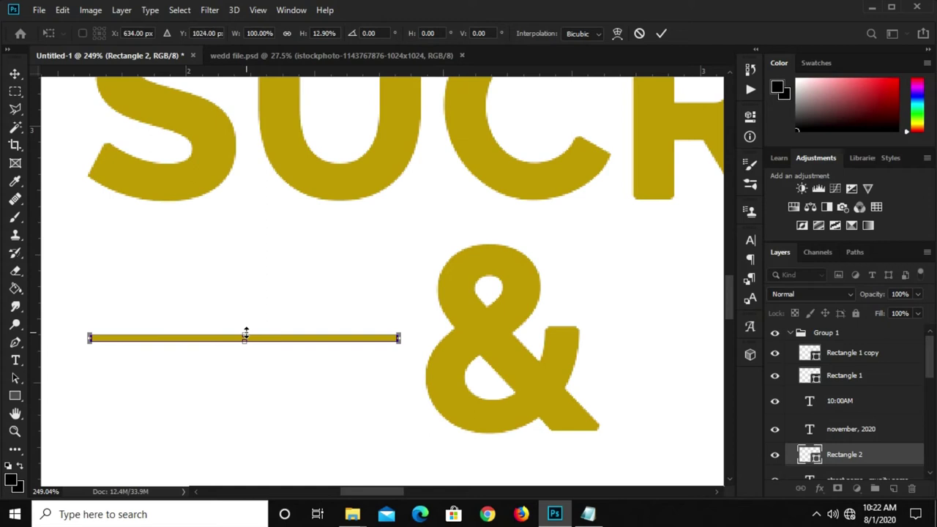
{"action": "key", "text": "Return"}
{"action": "key", "text": "ctrl+0"}
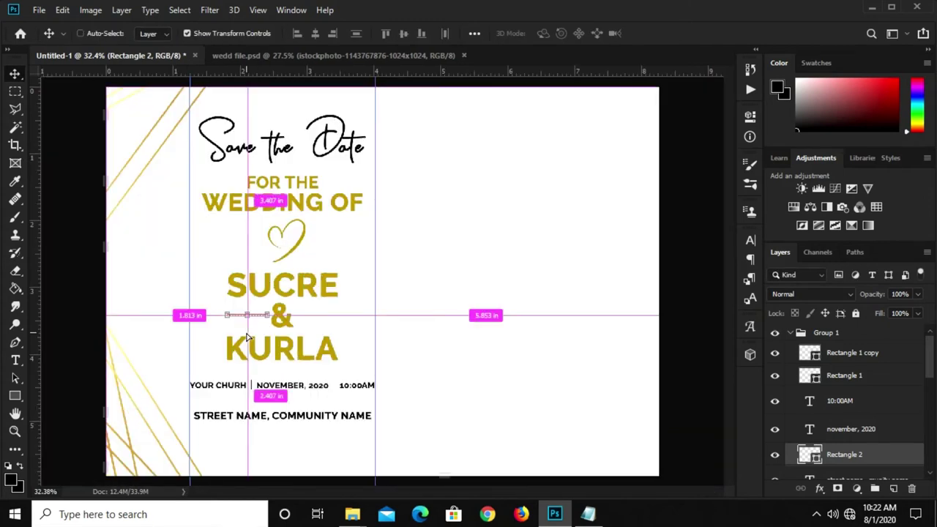
- Make the gold bar left of the ampersand slightly thicker
{"action": "scroll", "coordinate": [253, 327], "scroll_direction": "up", "scroll_amount": 3}
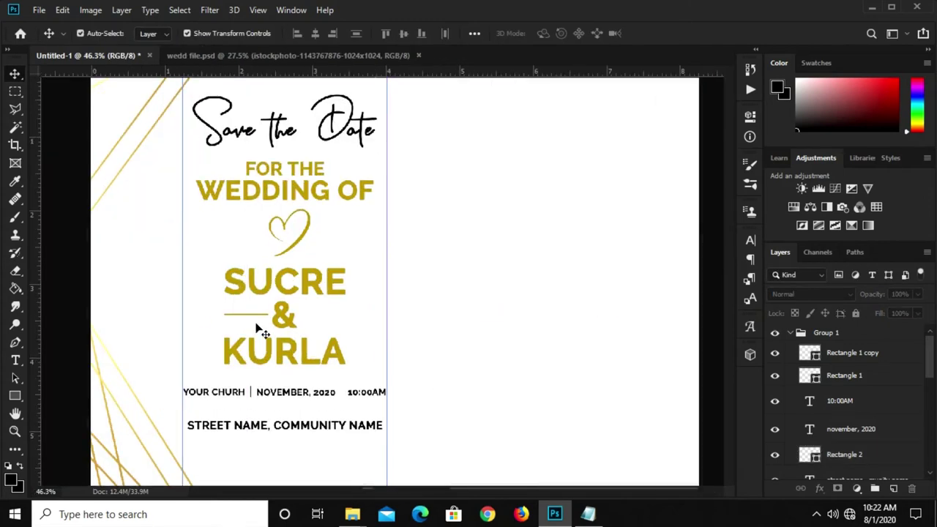
{"action": "scroll", "coordinate": [253, 326], "scroll_direction": "up", "scroll_amount": 2}
{"action": "scroll", "coordinate": [246, 311], "scroll_direction": "up", "scroll_amount": 3}
{"action": "left_click", "coordinate": [244, 300]}
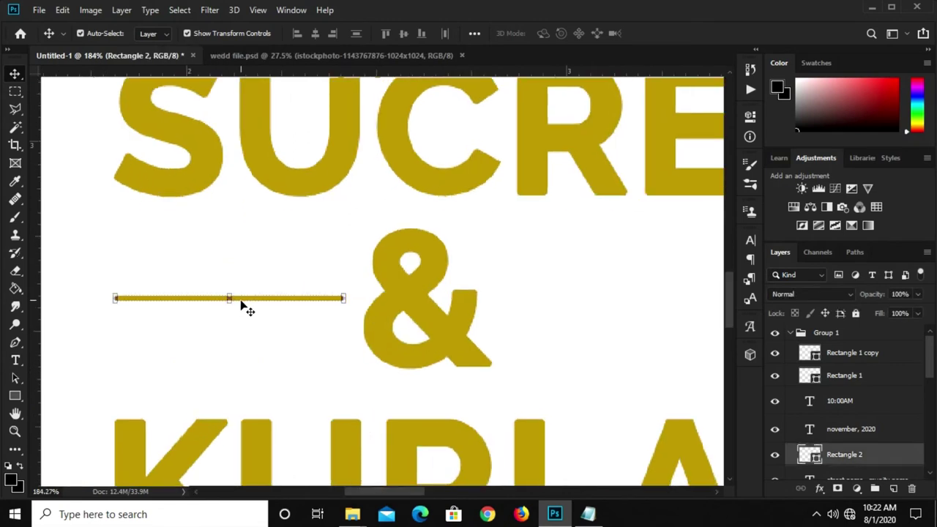
{"action": "scroll", "coordinate": [221, 301], "scroll_direction": "up", "scroll_amount": 2}
{"action": "left_click", "coordinate": [221, 300]}
{"action": "left_click_drag", "start_coordinate": [221, 301], "coordinate": [249, 291]}
{"action": "key", "text": "Return"}
- Duplicate the gold bar to the right of the ampersand as Rectangle 2 copy
{"action": "scroll", "coordinate": [249, 294], "scroll_direction": "down", "scroll_amount": 3}
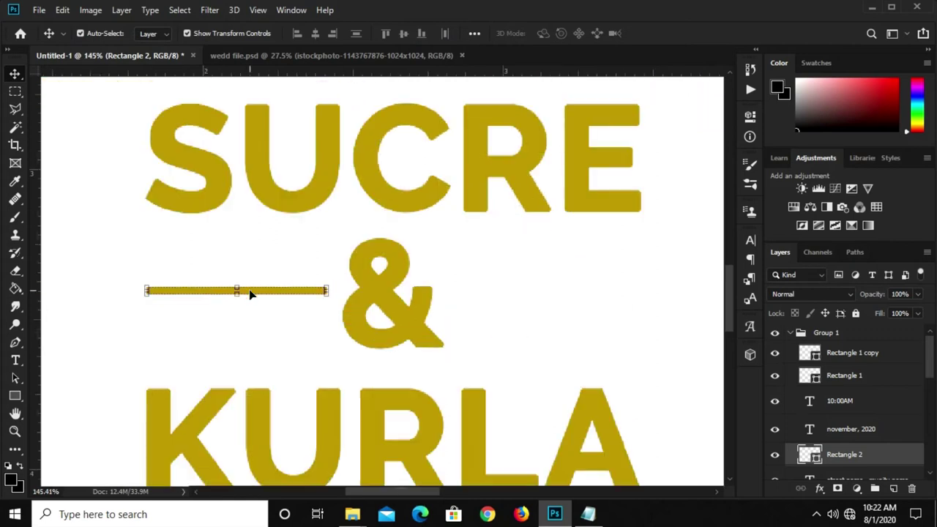
{"action": "left_click_drag", "start_coordinate": [249, 294], "coordinate": [566, 292]}
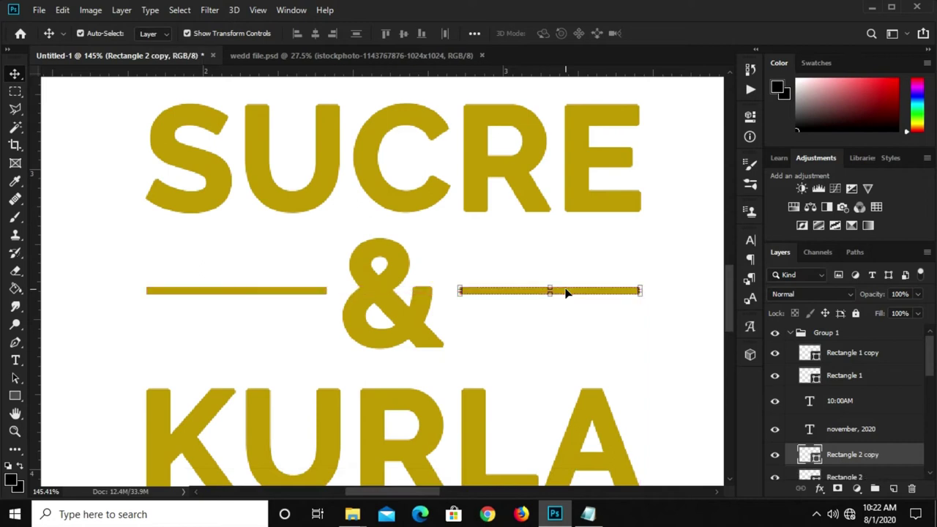
{"action": "scroll", "coordinate": [566, 291], "scroll_direction": "down", "scroll_amount": 5}
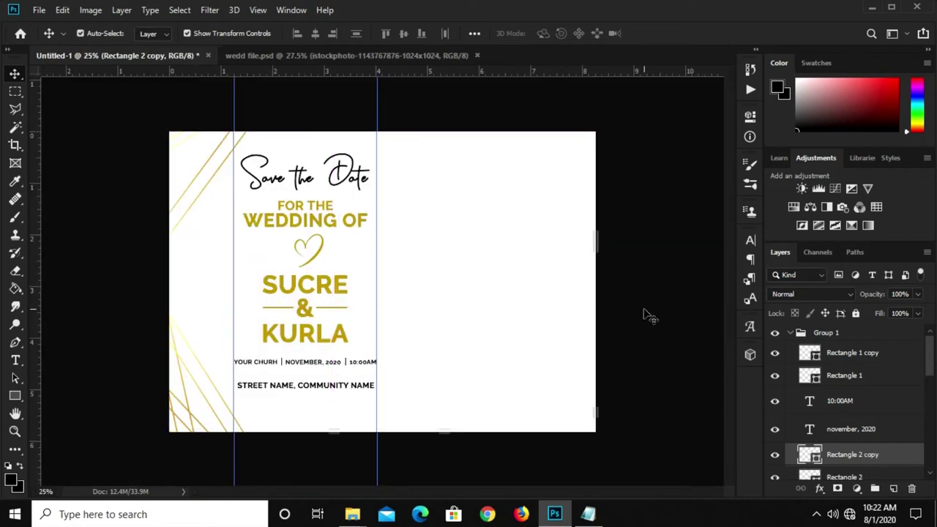
{"action": "scroll", "coordinate": [316, 344], "scroll_direction": "up", "scroll_amount": 2}
{"action": "left_click", "coordinate": [281, 354]}
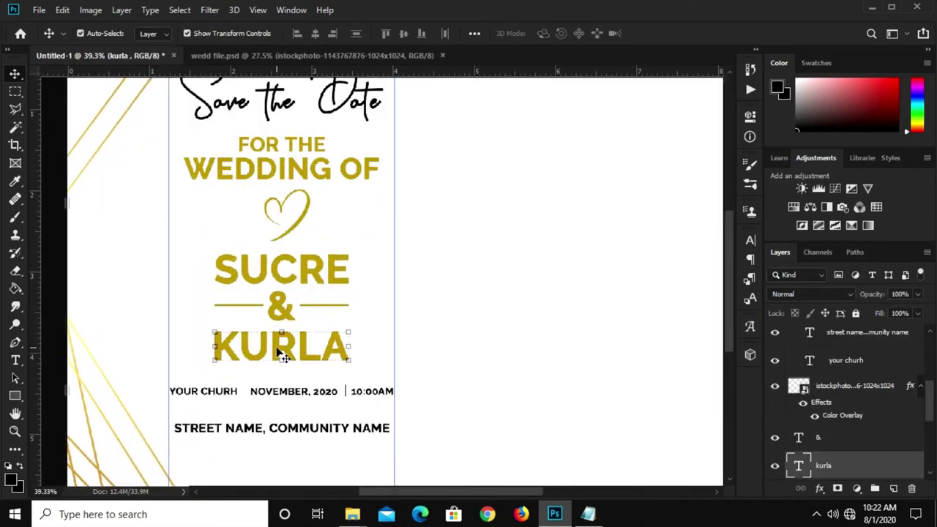
- Drag the STREET NAME, COMMUNITY NAME line up just beneath the date row and check the layout
{"action": "left_click", "coordinate": [261, 429]}
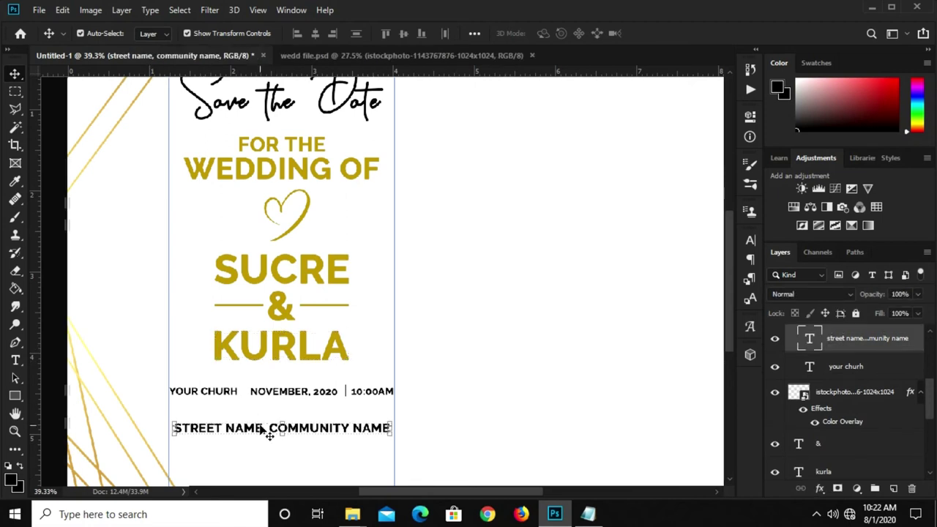
{"action": "left_click_drag", "start_coordinate": [262, 429], "coordinate": [263, 423]}
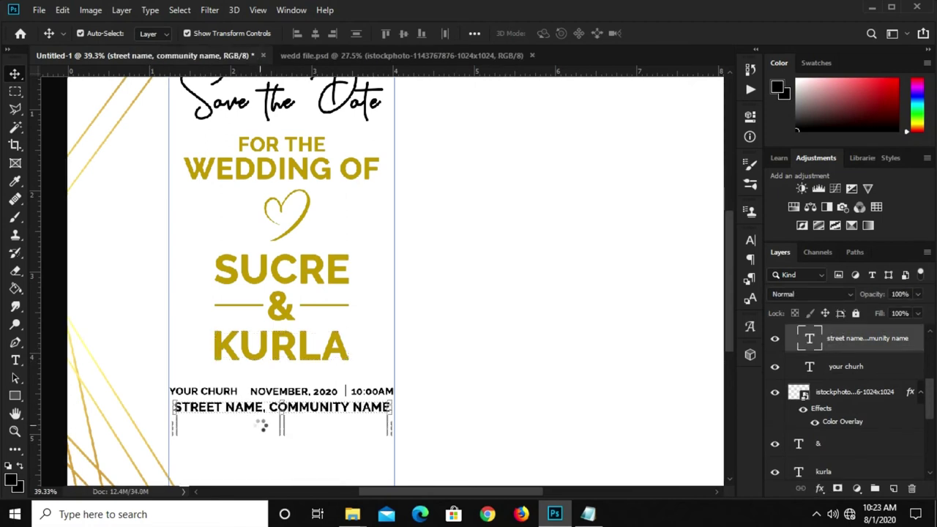
{"action": "left_click", "coordinate": [456, 387]}
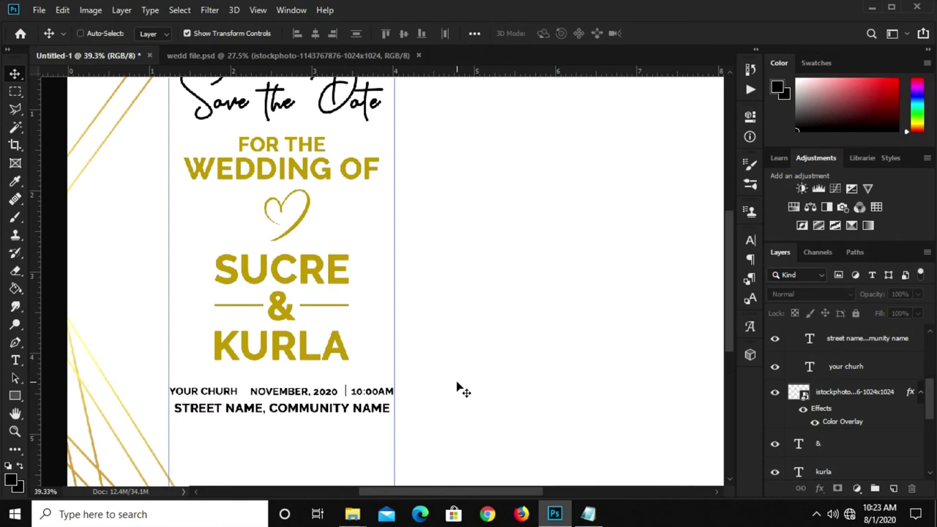
{"action": "key", "text": "ctrl+minus"}
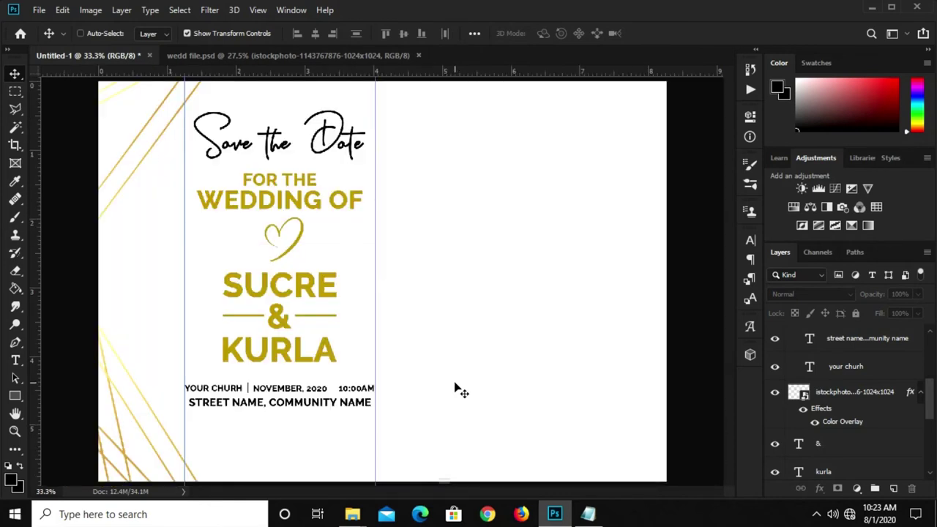
{"action": "key", "text": "ctrl+minus"}
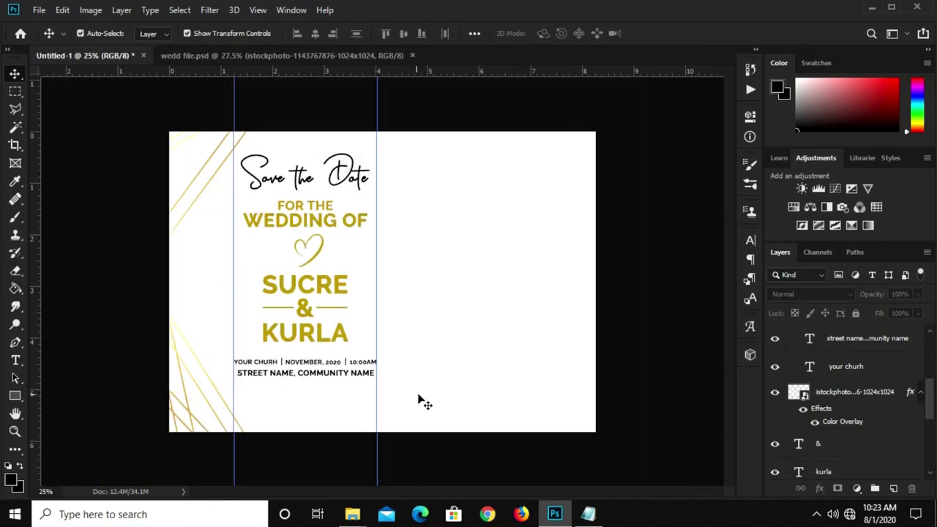
{"action": "key", "text": "ctrl+plus"}
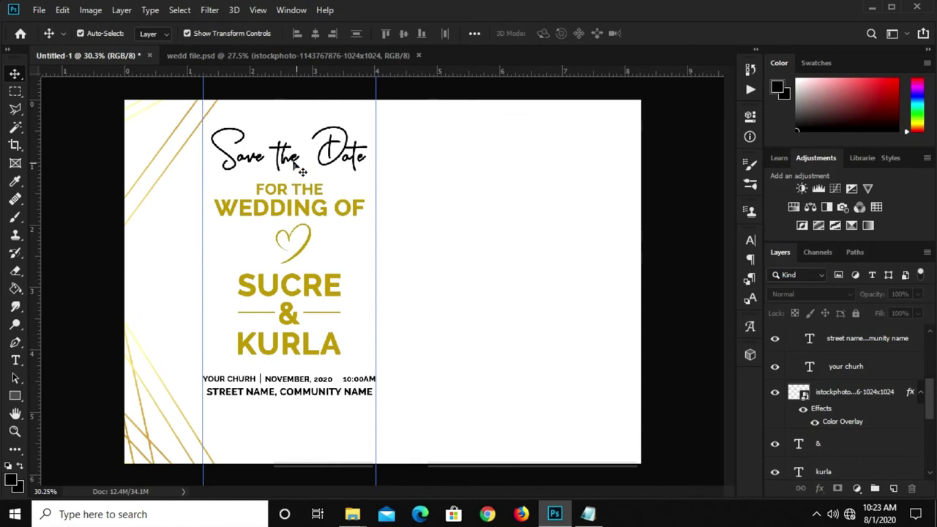
{"action": "left_click", "coordinate": [293, 166]}
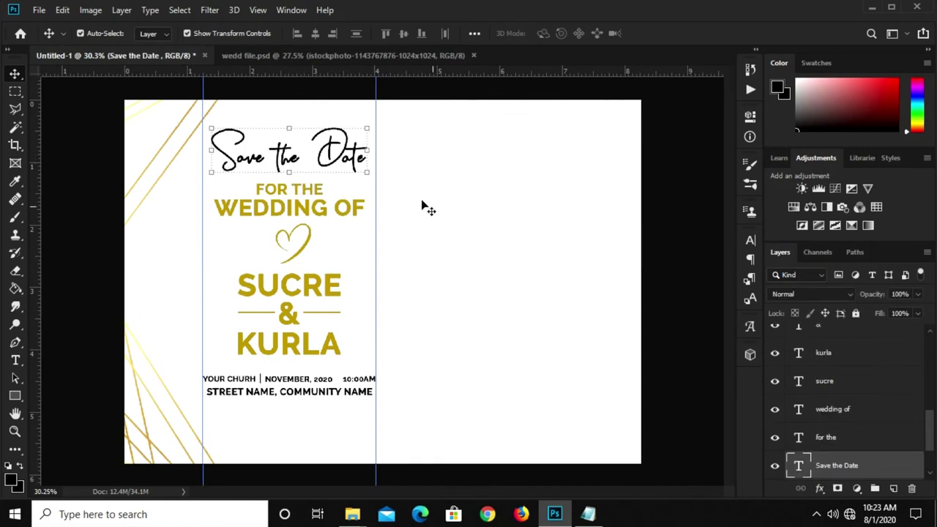
{"action": "left_click", "coordinate": [437, 245]}
- Copy the floral wreath layer from wedd file.psd and paste it into the card
{"action": "left_click", "coordinate": [293, 55]}
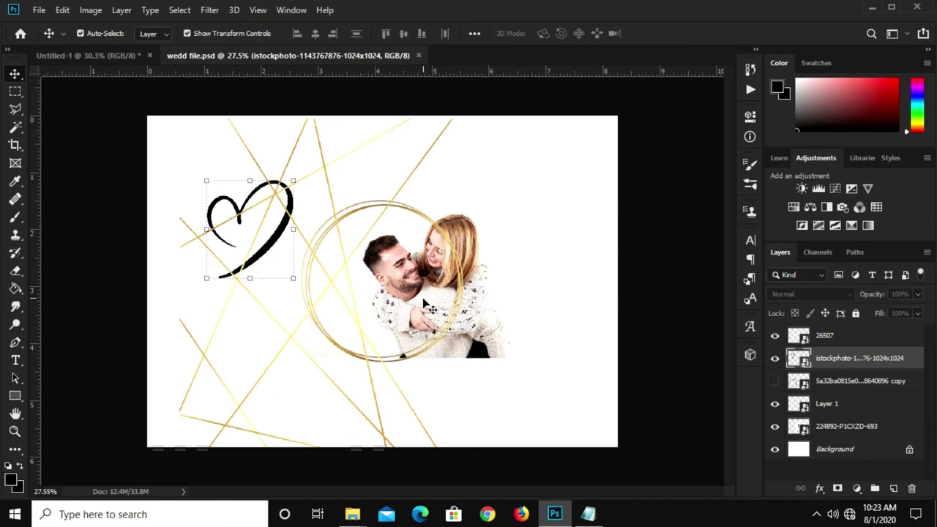
{"action": "left_click", "coordinate": [775, 380]}
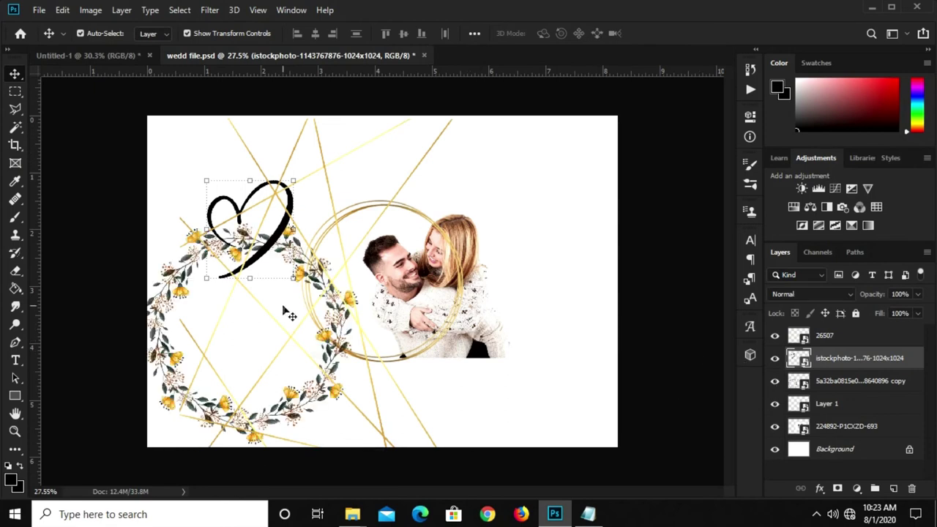
{"action": "left_click", "coordinate": [159, 316]}
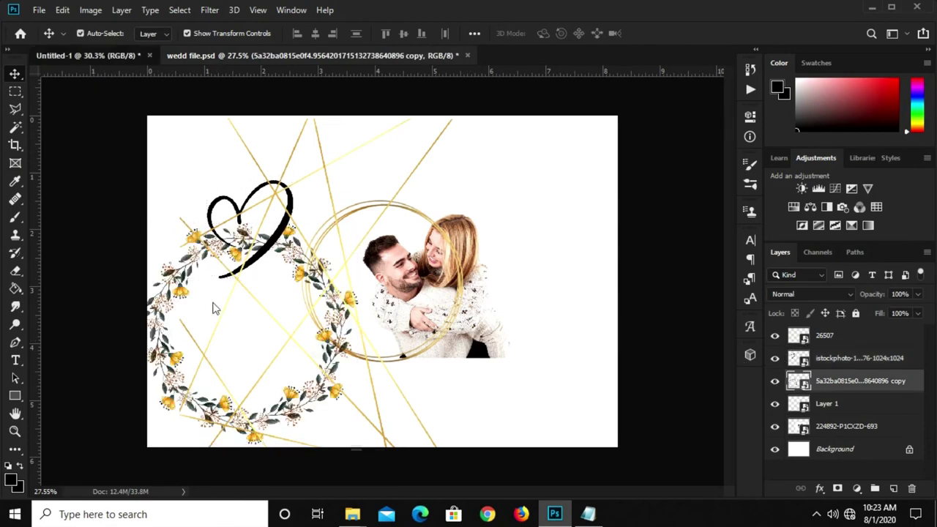
{"action": "key", "text": "ctrl+Tab"}
{"action": "key", "text": "ctrl+v"}
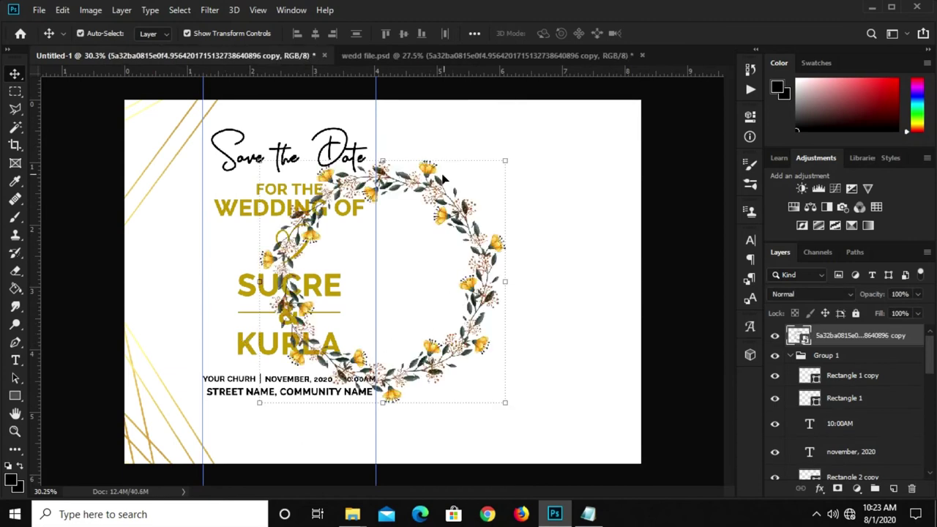
- Shrink the wreath and place it along the card's bottom beneath the street line
{"action": "scroll", "coordinate": [428, 179], "scroll_direction": "down", "scroll_amount": 2}
{"action": "left_click_drag", "start_coordinate": [423, 193], "coordinate": [403, 306]}
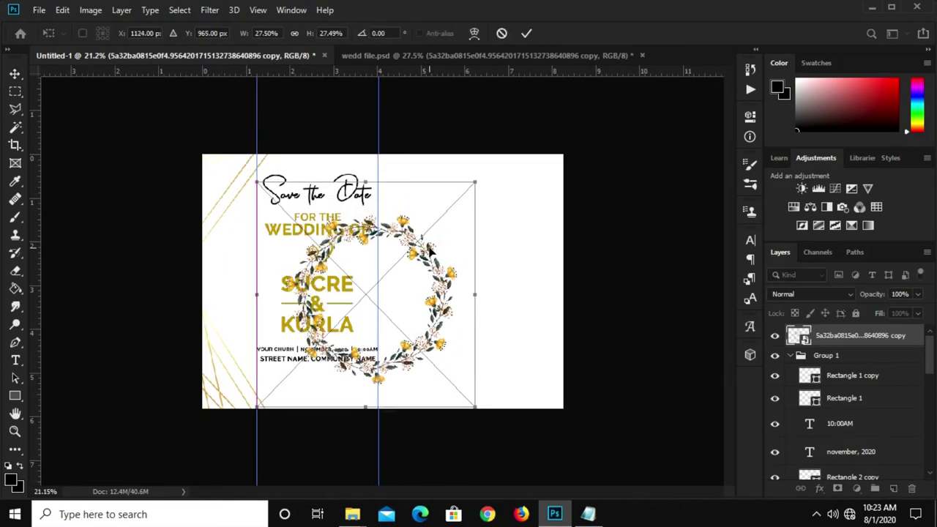
{"action": "left_click_drag", "start_coordinate": [403, 306], "coordinate": [359, 353]}
{"action": "mouse_move", "coordinate": [289, 399]}
{"action": "left_mouse_down"}
{"action": "mouse_move", "coordinate": [321, 405]}
{"action": "mouse_move", "coordinate": [326, 396]}
{"action": "left_mouse_up"}
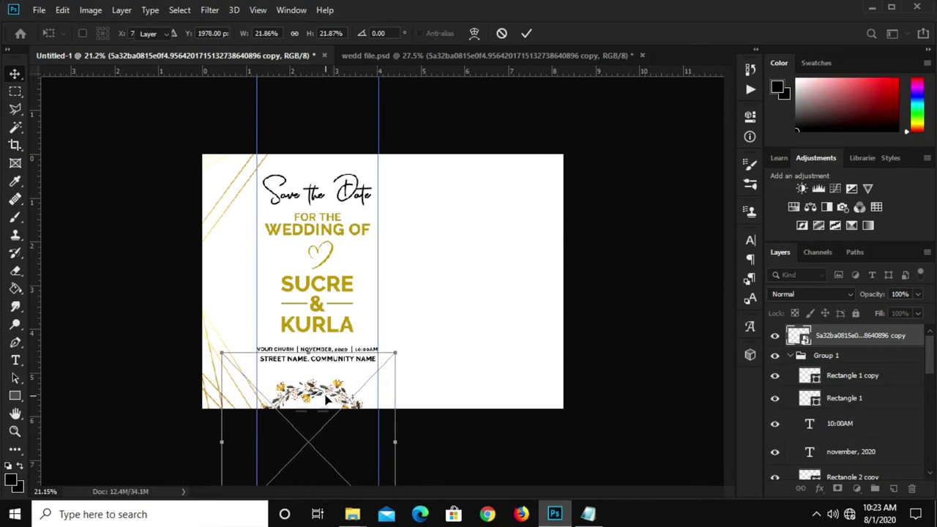
{"action": "key", "text": "Return"}
{"action": "key", "text": "ctrl+plus"}
{"action": "key", "text": "ctrl+plus"}
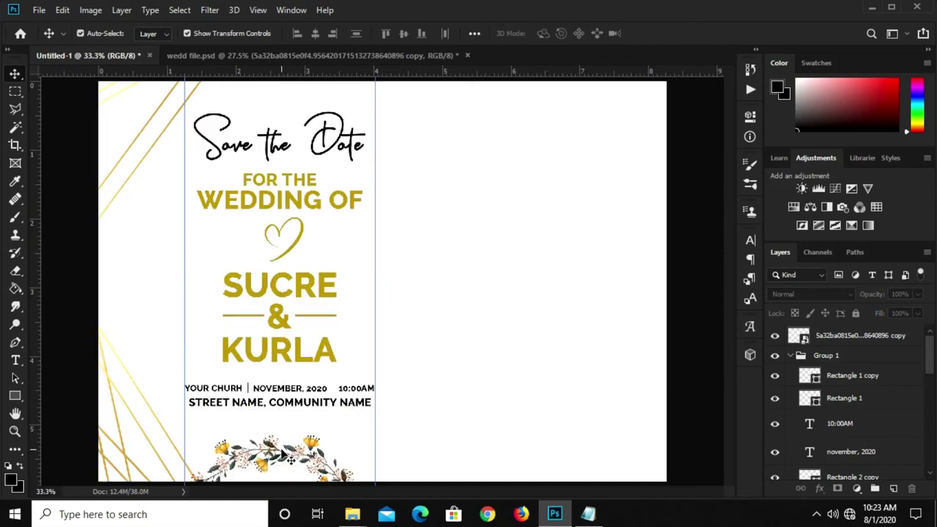
{"action": "left_click", "coordinate": [311, 462]}
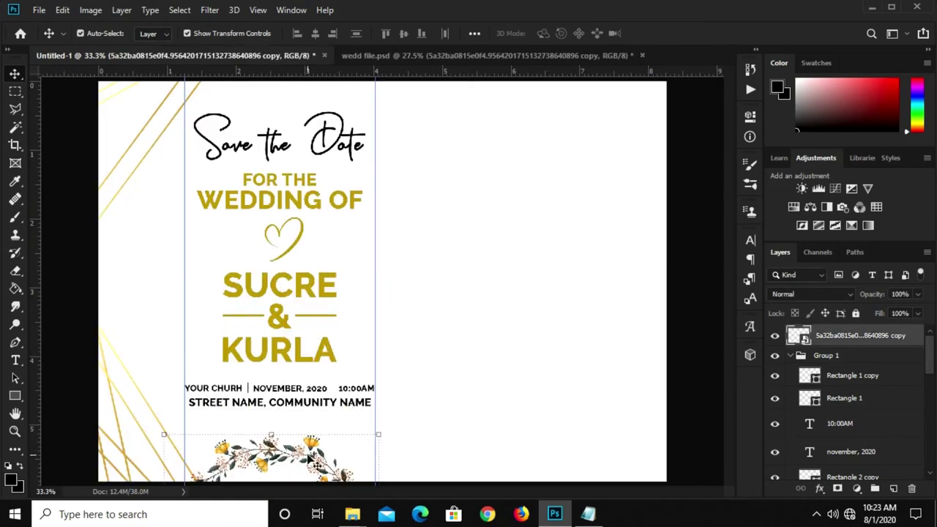
{"action": "key", "text": "ctrl+minus"}
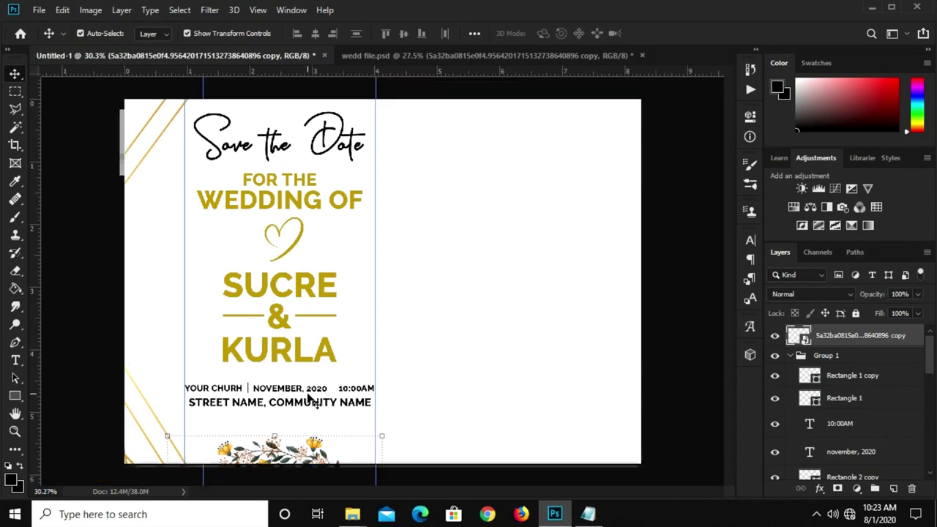
{"action": "key", "text": "ctrl+minus"}
{"action": "left_click", "coordinate": [527, 297]}
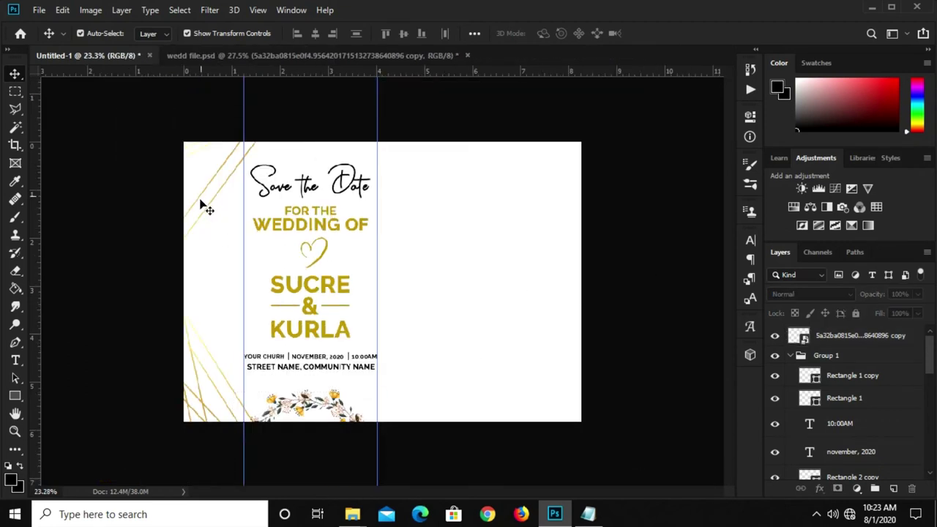
{"action": "left_click_drag", "start_coordinate": [14, 394], "coordinate": [56, 389]}
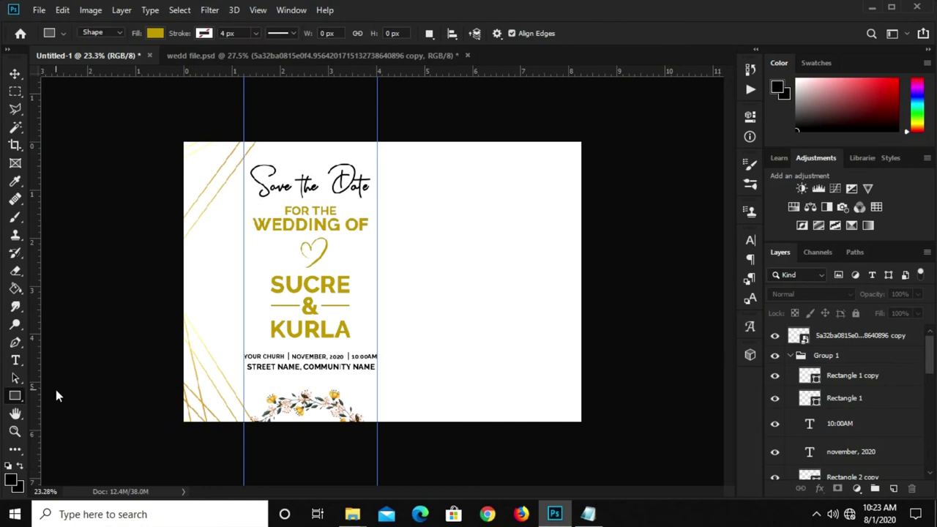
{"action": "left_click", "coordinate": [154, 35]}
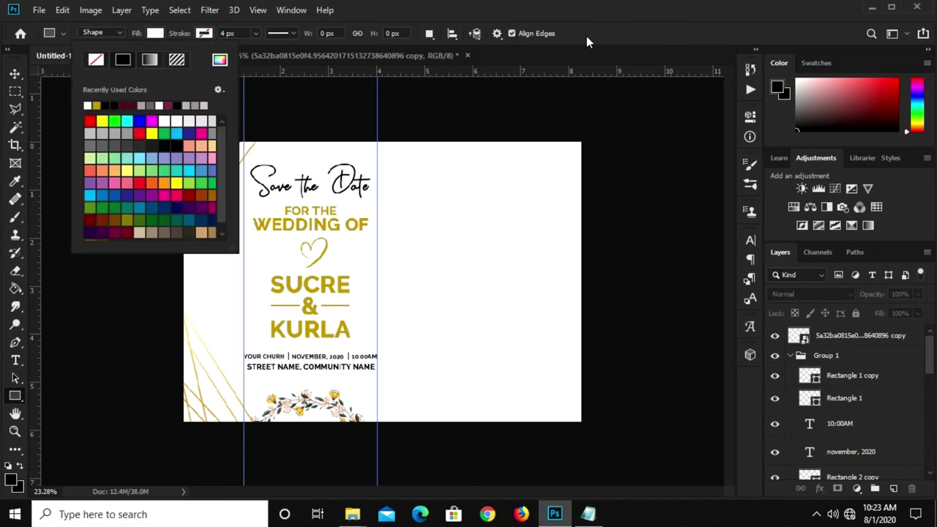
- Draw a tall white-filled rectangle down the card's right edge and align it there
{"action": "left_click", "coordinate": [582, 131]}
{"action": "left_click_drag", "start_coordinate": [558, 134], "coordinate": [578, 258]}
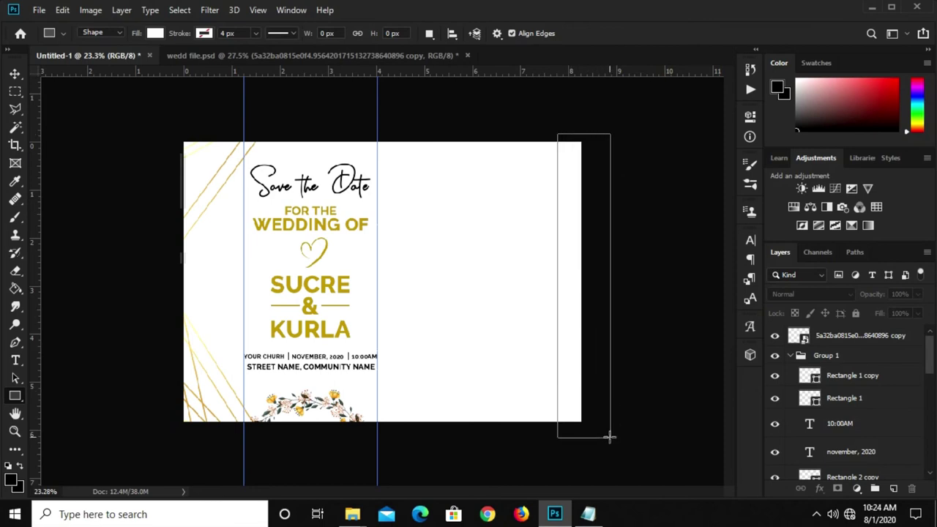
{"action": "left_click_drag", "start_coordinate": [606, 418], "coordinate": [611, 438]}
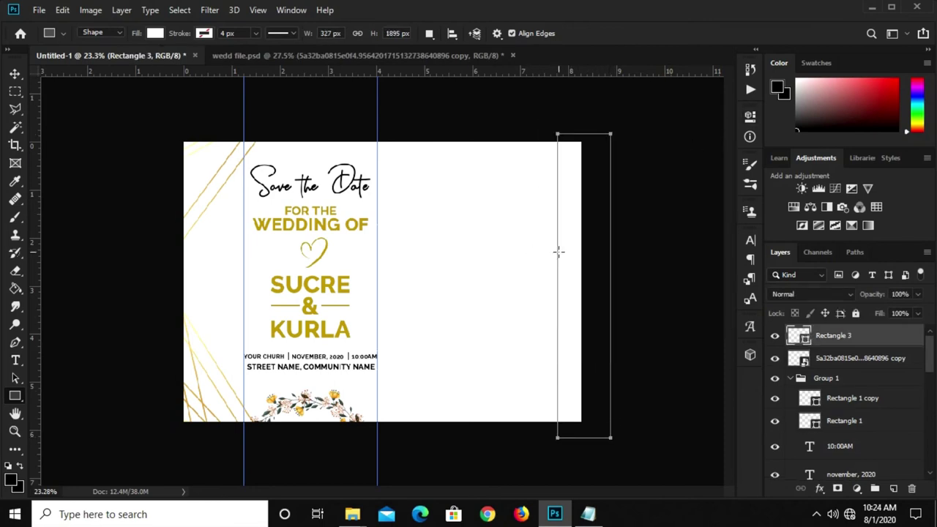
{"action": "key", "text": "v"}
{"action": "key", "text": "ctrl+plus"}
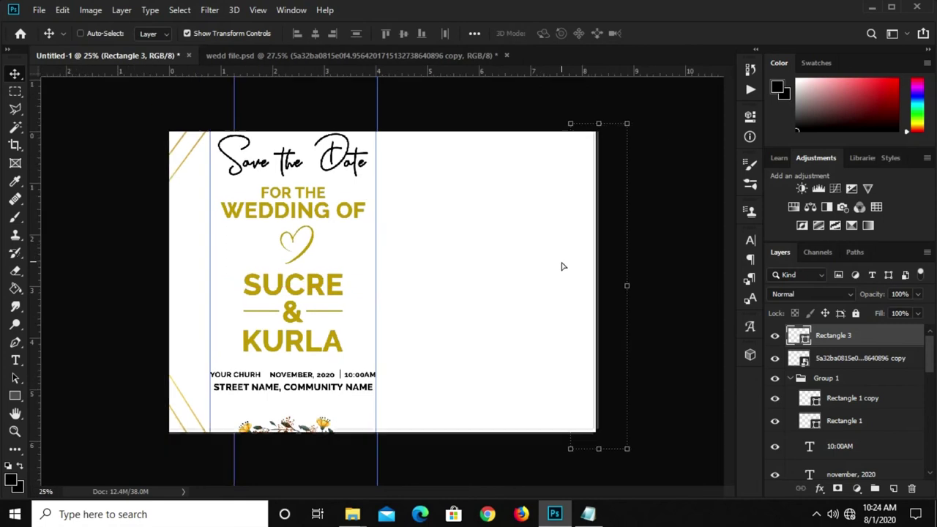
{"action": "left_click_drag", "start_coordinate": [583, 268], "coordinate": [580, 258]}
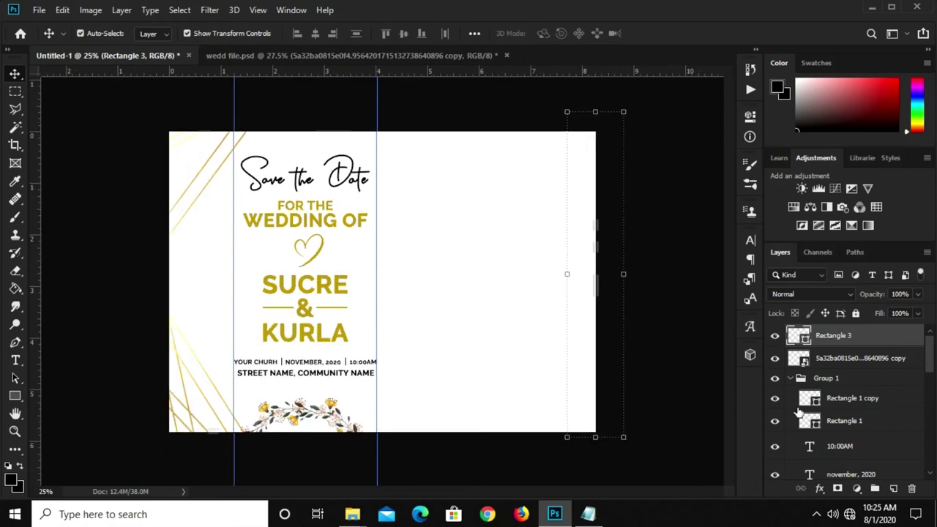
{"action": "left_click", "coordinate": [820, 490]}
{"action": "key", "text": "Escape"}
{"action": "key", "text": "space"}
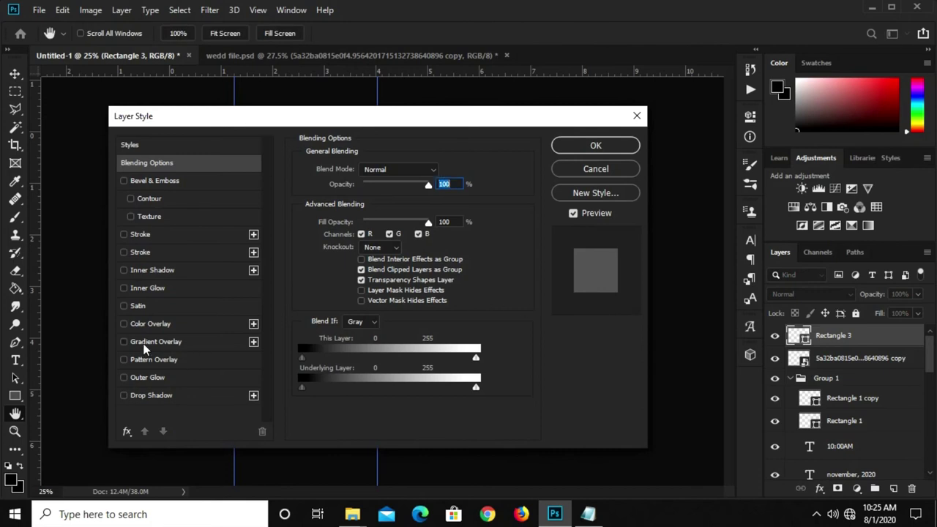
- Add a Gradient Overlay to the right-edge bar with its first colour stop set to gold
{"action": "left_click", "coordinate": [146, 342]}
{"action": "left_click", "coordinate": [389, 201]}
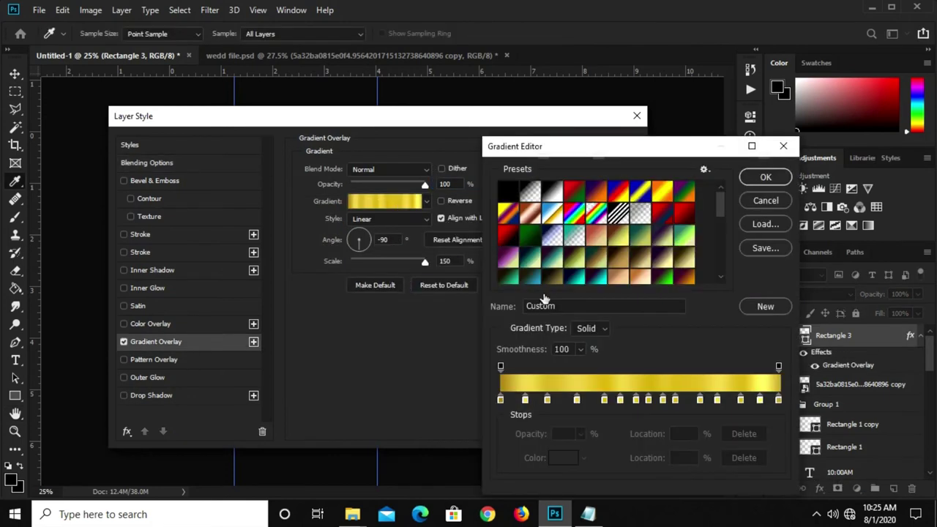
{"action": "left_click", "coordinate": [500, 400]}
{"action": "left_click", "coordinate": [556, 459]}
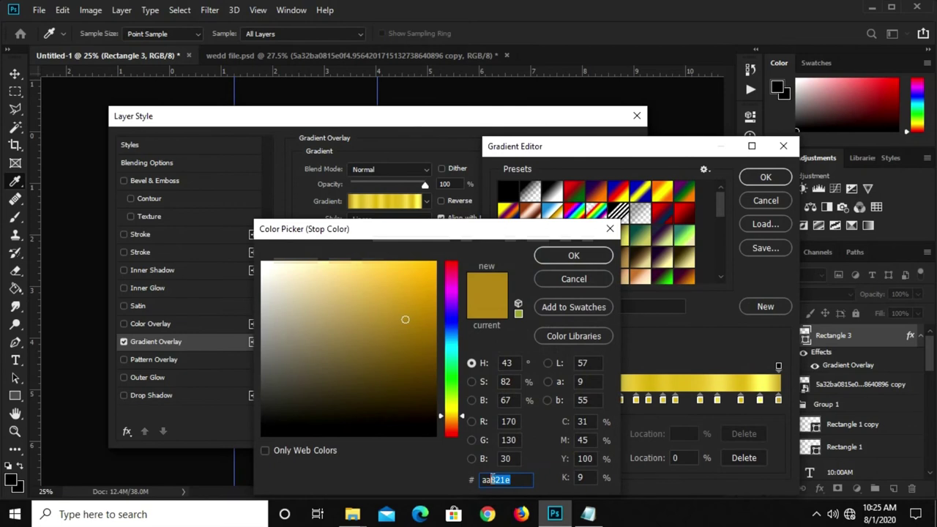
{"action": "left_click", "coordinate": [571, 255]}
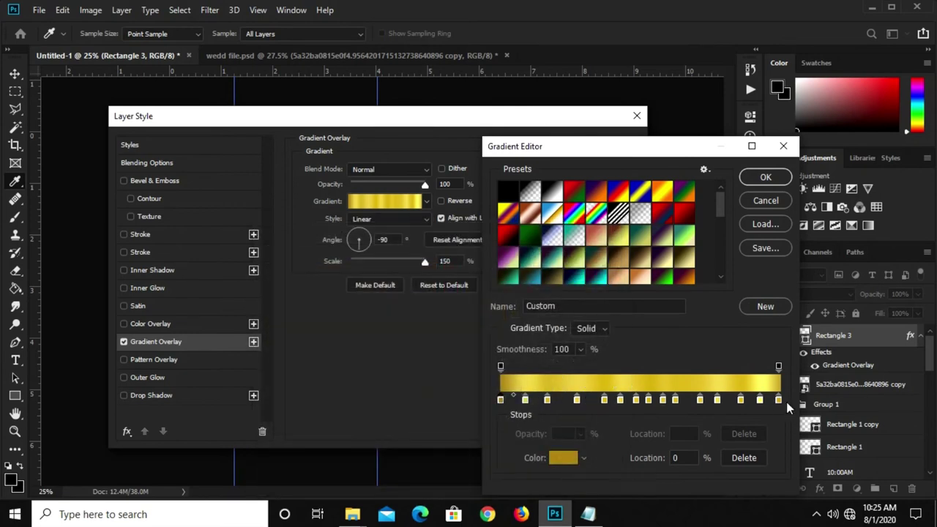
- Set the last and other gradient stops to gold and apply the gold overlay
{"action": "left_click", "coordinate": [779, 401]}
{"action": "left_click", "coordinate": [565, 459]}
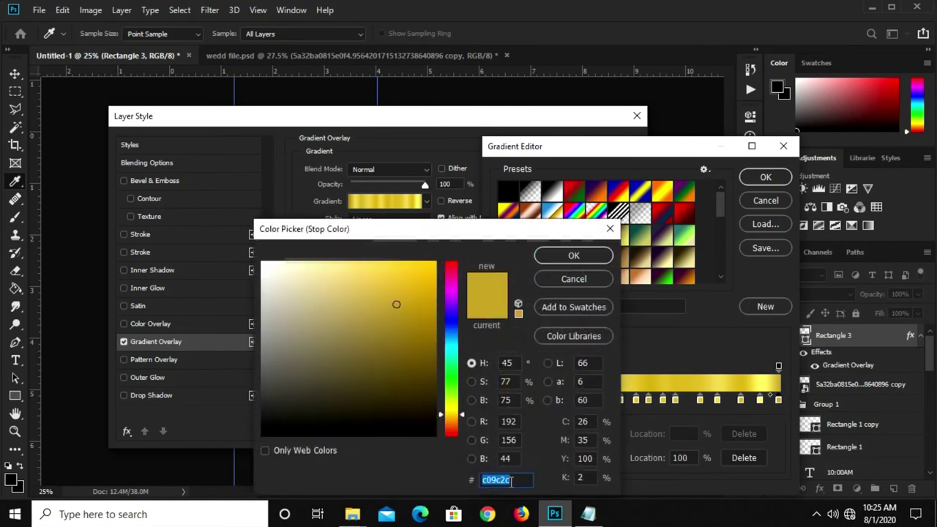
{"action": "left_click", "coordinate": [570, 254]}
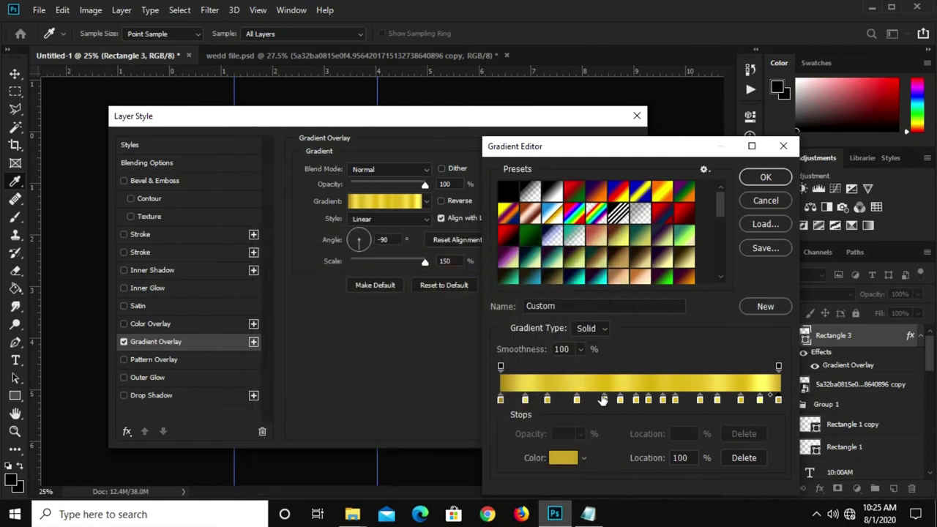
{"action": "left_click", "coordinate": [564, 457]}
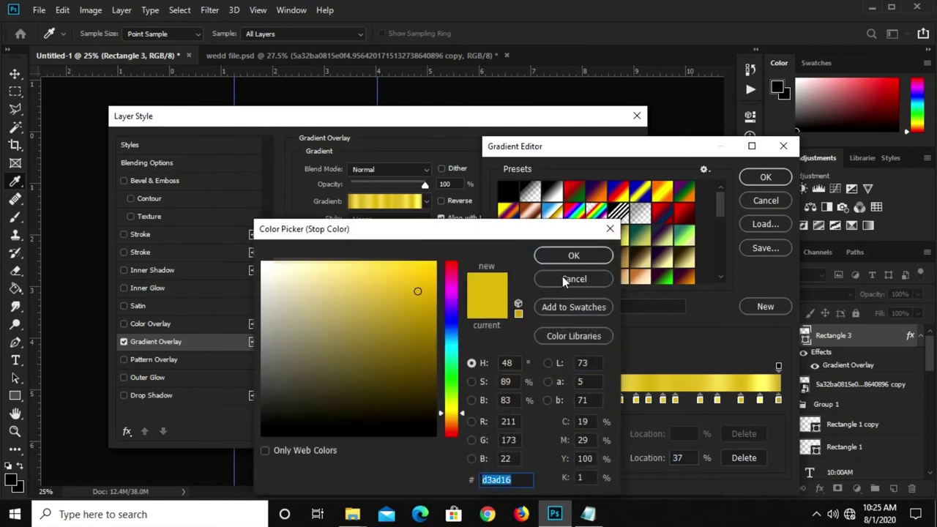
{"action": "left_click", "coordinate": [563, 279]}
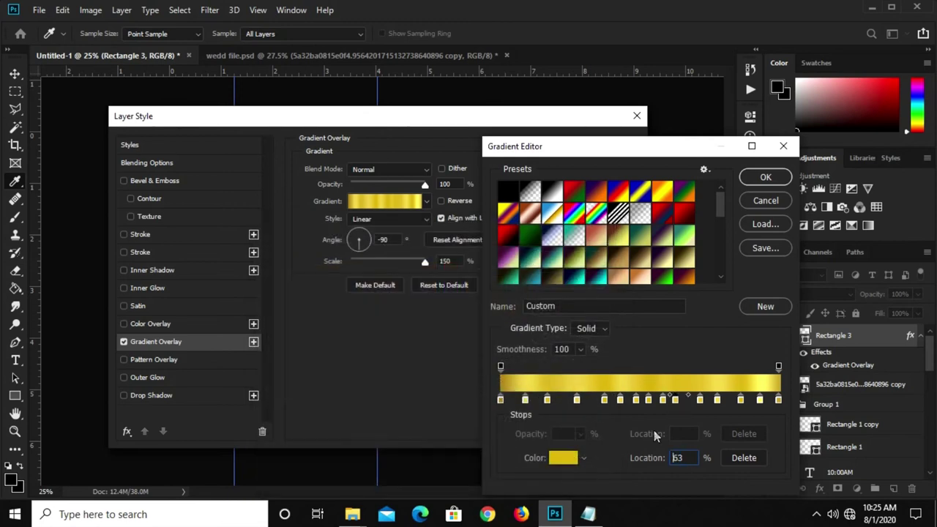
{"action": "left_click", "coordinate": [564, 458]}
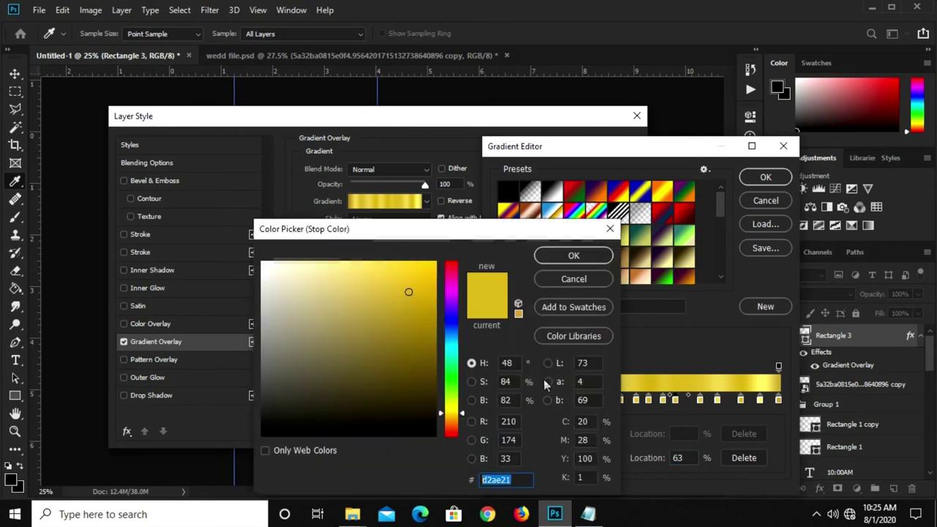
{"action": "left_click", "coordinate": [572, 255]}
{"action": "left_click", "coordinate": [761, 177]}
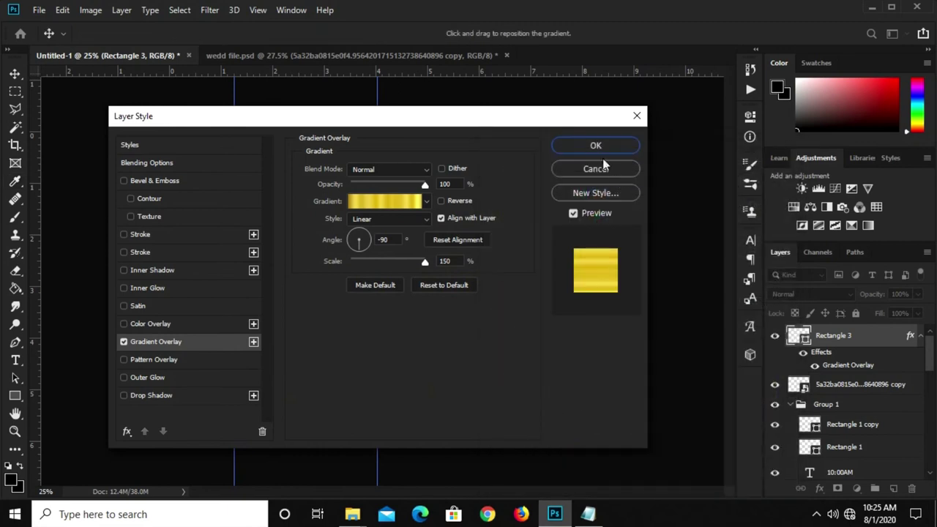
{"action": "left_click", "coordinate": [595, 146]}
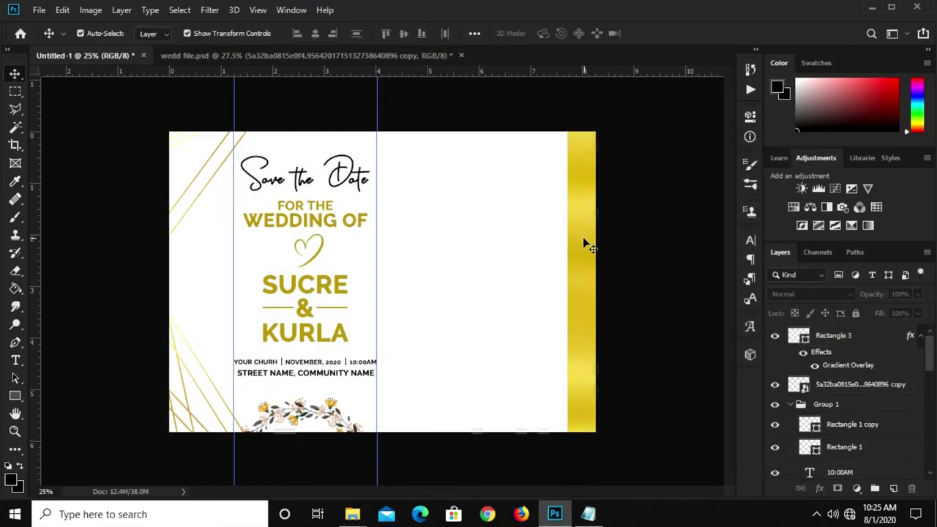
- Nudge the gold bar flush to the right edge, clear all guides, and zoom in
{"action": "left_click_drag", "start_coordinate": [585, 246], "coordinate": [591, 246]}
{"action": "left_click", "coordinate": [644, 220]}
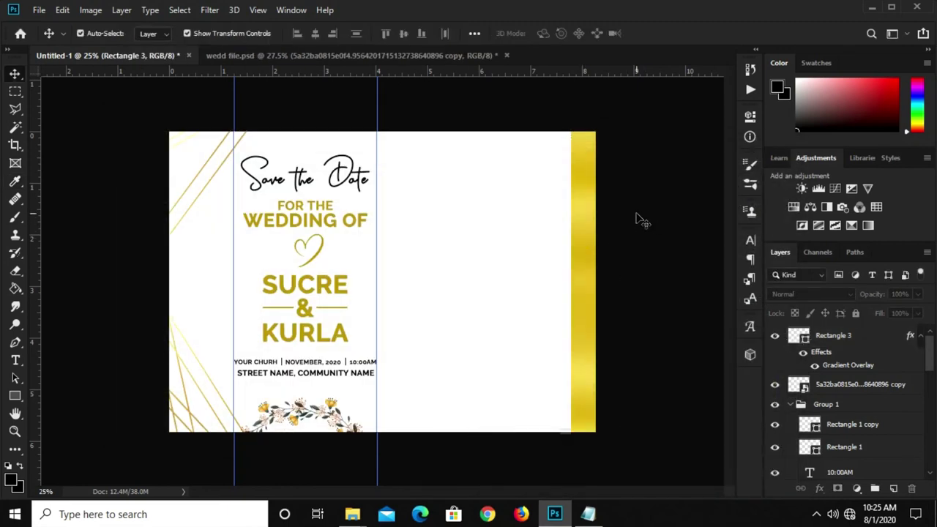
{"action": "left_click", "coordinate": [256, 10]}
{"action": "left_click", "coordinate": [302, 344]}
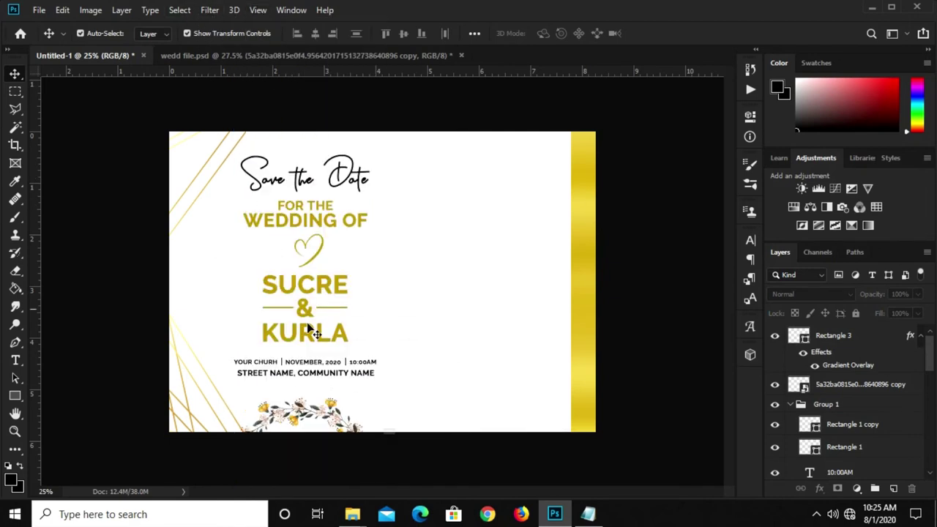
{"action": "key", "text": "ctrl+plus"}
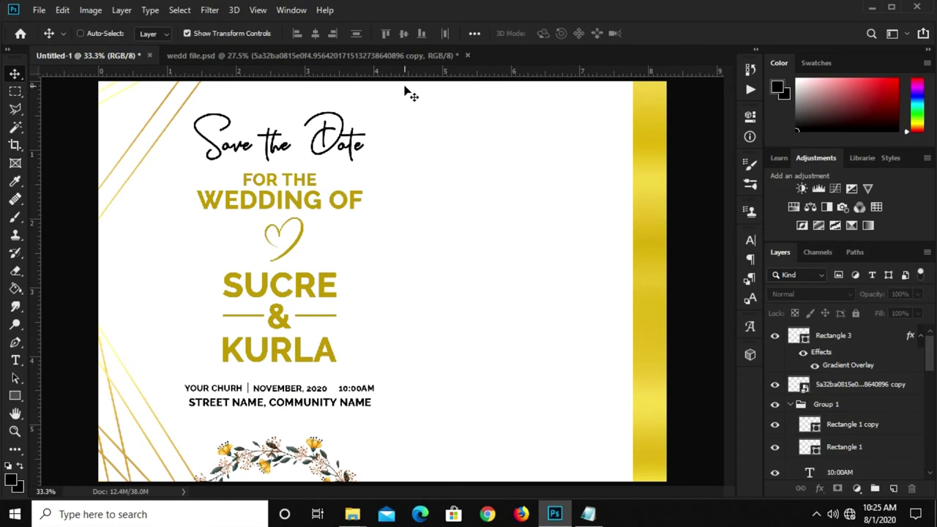
- Copy layer 224892-P1CXZD-693 from wedd file.psd onto the Untitled-1 card
{"action": "left_click", "coordinate": [325, 57]}
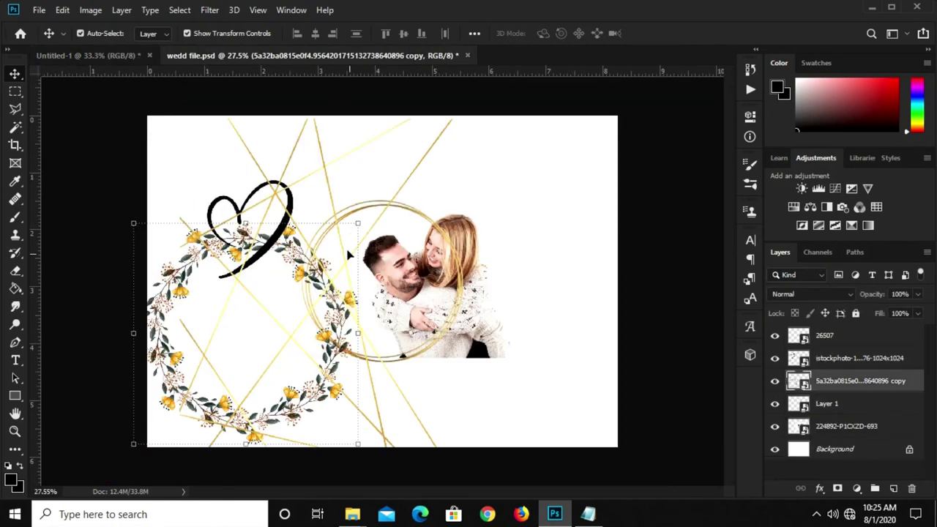
{"action": "left_click", "coordinate": [776, 383]}
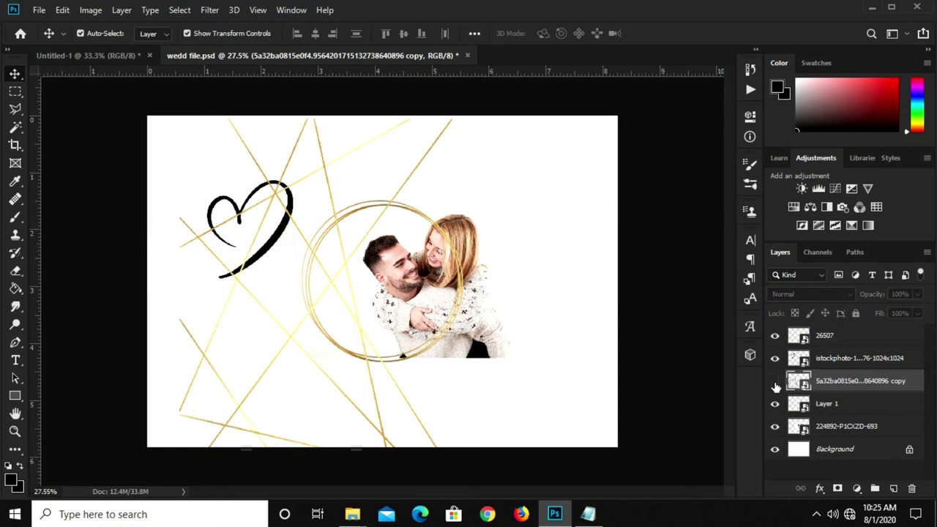
{"action": "left_click", "coordinate": [640, 350]}
{"action": "left_click", "coordinate": [775, 403]}
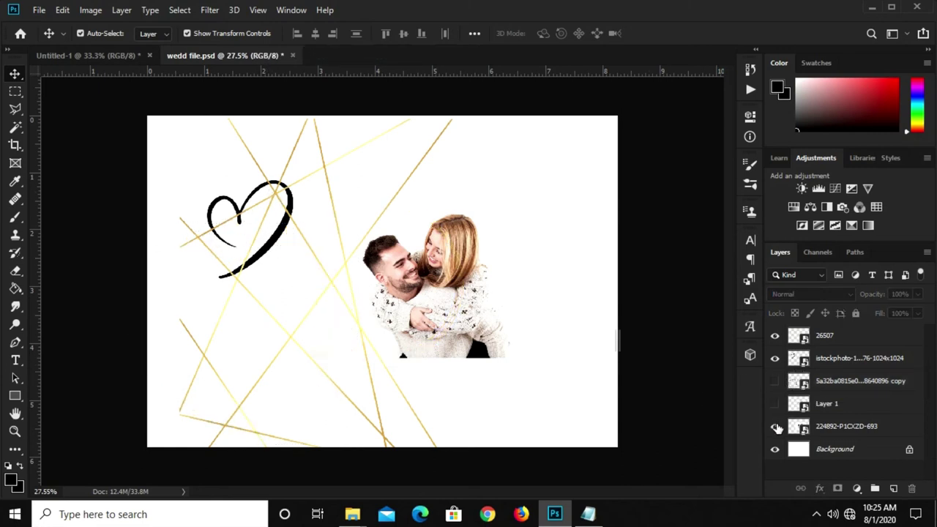
{"action": "left_click", "coordinate": [776, 426]}
{"action": "left_click", "coordinate": [775, 426]}
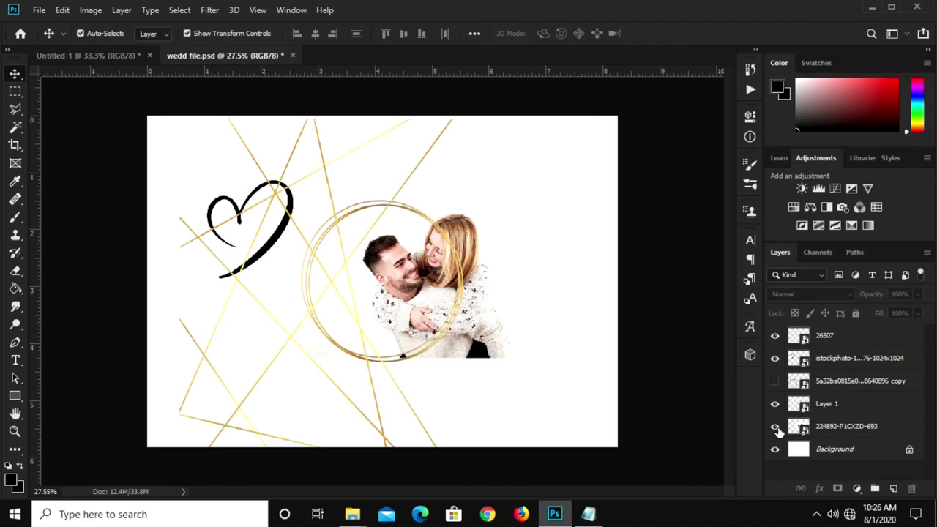
{"action": "left_click", "coordinate": [827, 428]}
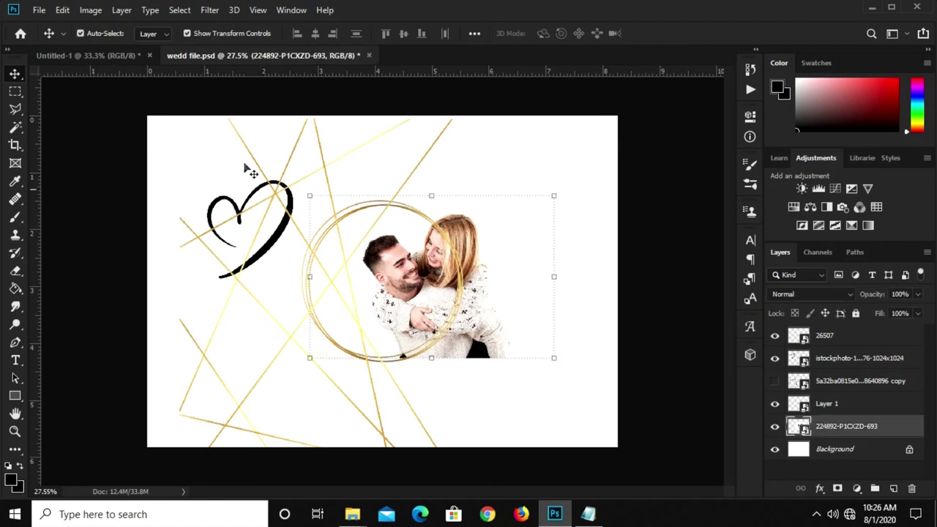
{"action": "mouse_move", "coordinate": [248, 170]}
{"action": "left_mouse_down"}
{"action": "mouse_move", "coordinate": [386, 267]}
{"action": "mouse_move", "coordinate": [443, 271]}
{"action": "left_mouse_up"}
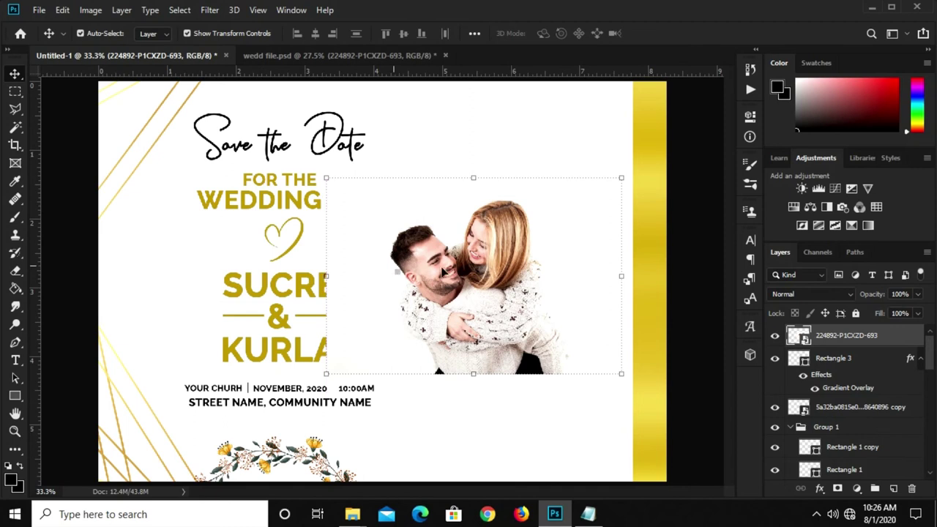
- Draw a circle with the Ellipse Tool and move it over the couple photo
{"action": "right_click", "coordinate": [18, 395]}
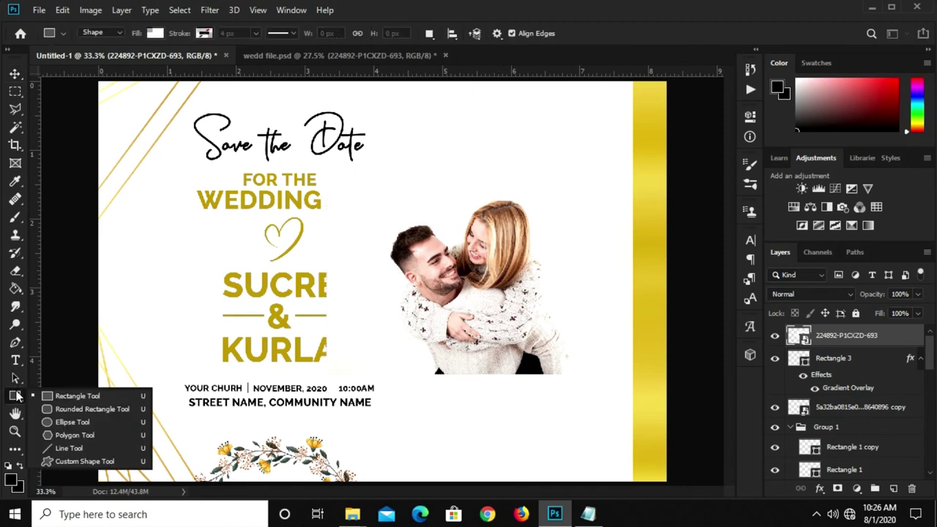
{"action": "left_click", "coordinate": [59, 423]}
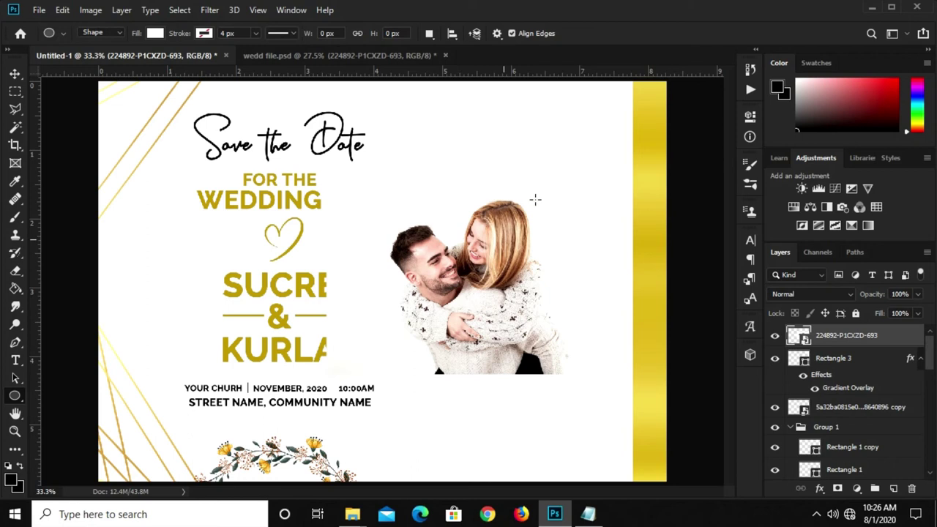
{"action": "mouse_move", "coordinate": [406, 364]}
{"action": "left_mouse_down"}
{"action": "mouse_move", "coordinate": [370, 379]}
{"action": "mouse_move", "coordinate": [383, 373]}
{"action": "left_mouse_up"}
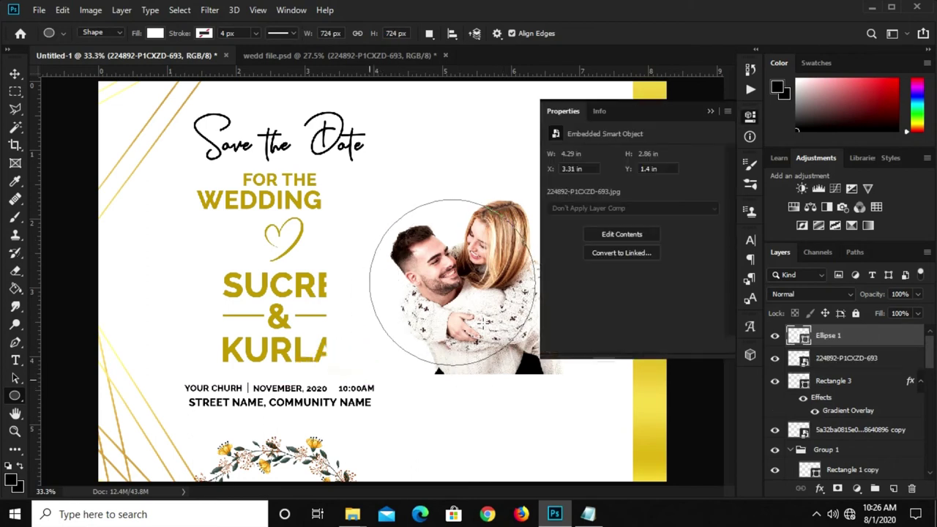
{"action": "key", "text": "v"}
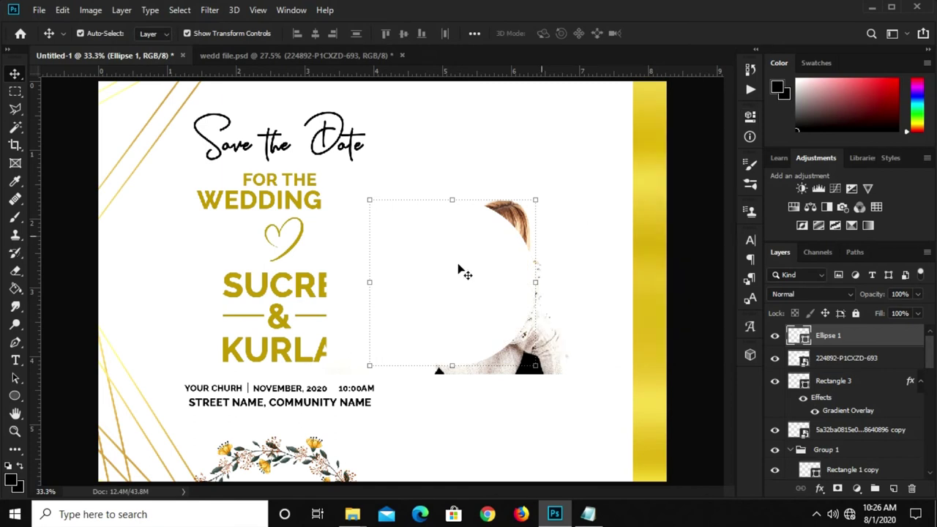
{"action": "left_click", "coordinate": [710, 111]}
{"action": "left_click_drag", "start_coordinate": [445, 281], "coordinate": [474, 275]}
{"action": "scroll", "coordinate": [474, 275], "scroll_direction": "up", "scroll_amount": 2}
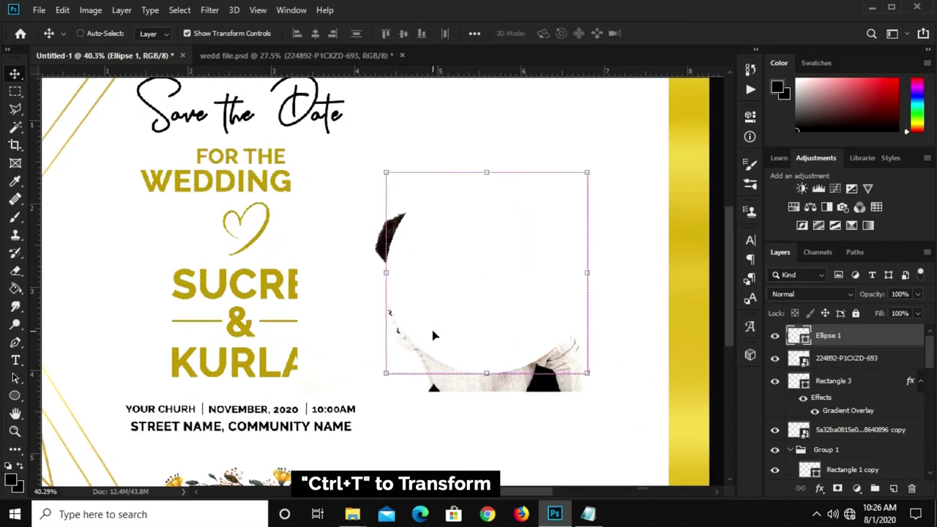
- Enlarge the circle to about 108%, nudge it down, and stack the photo above Ellipse 1
{"action": "key", "text": "ctrl+t"}
{"action": "left_click_drag", "start_coordinate": [386, 373], "coordinate": [382, 395]}
{"action": "key", "text": "Down"}
{"action": "key", "text": "Down"}
{"action": "key", "text": "Down"}
{"action": "key", "text": "Return"}
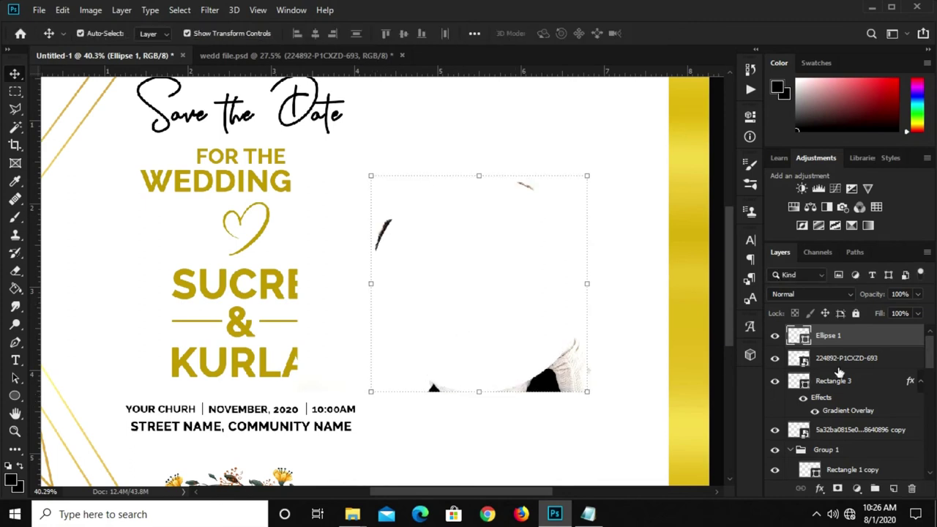
{"action": "left_click_drag", "start_coordinate": [842, 358], "coordinate": [849, 335]}
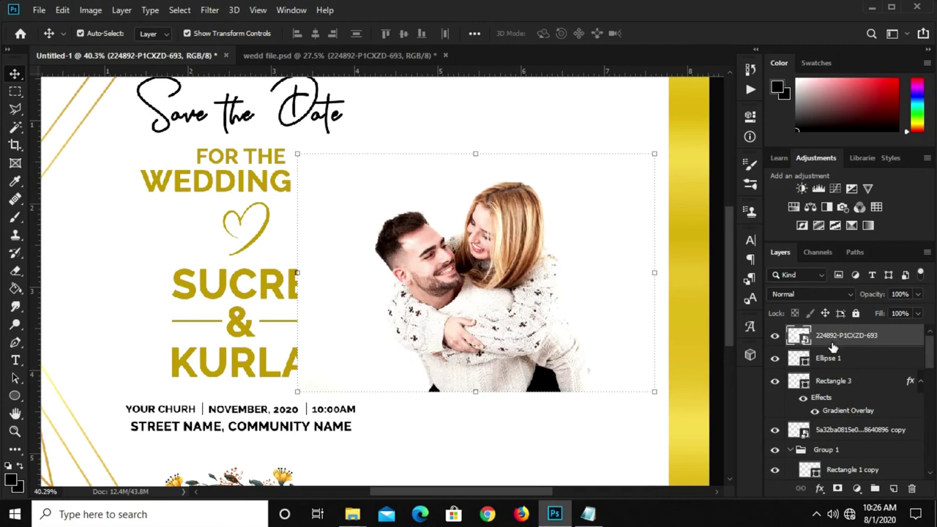
- Clip the couple photo into the circle and group both layers as Group 2
{"action": "right_click", "coordinate": [849, 341]}
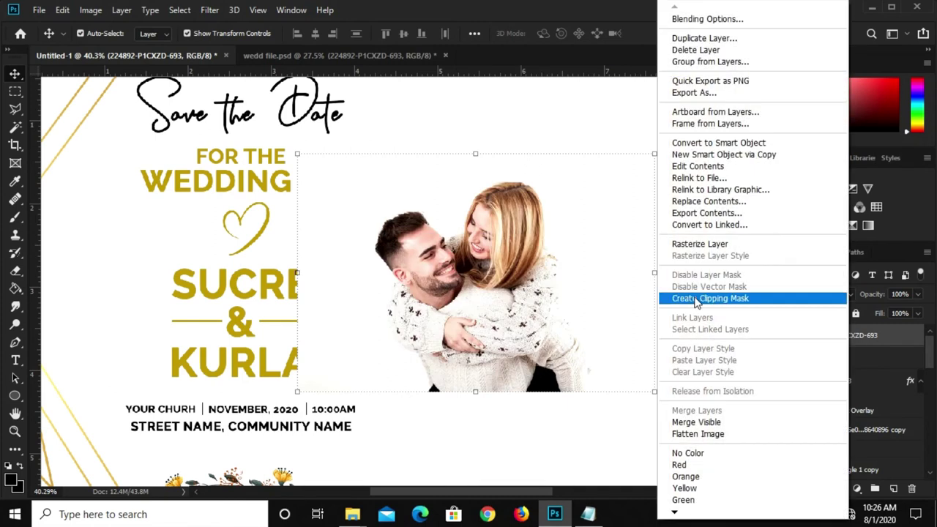
{"action": "left_click", "coordinate": [732, 297]}
{"action": "key", "text": "ctrl+0"}
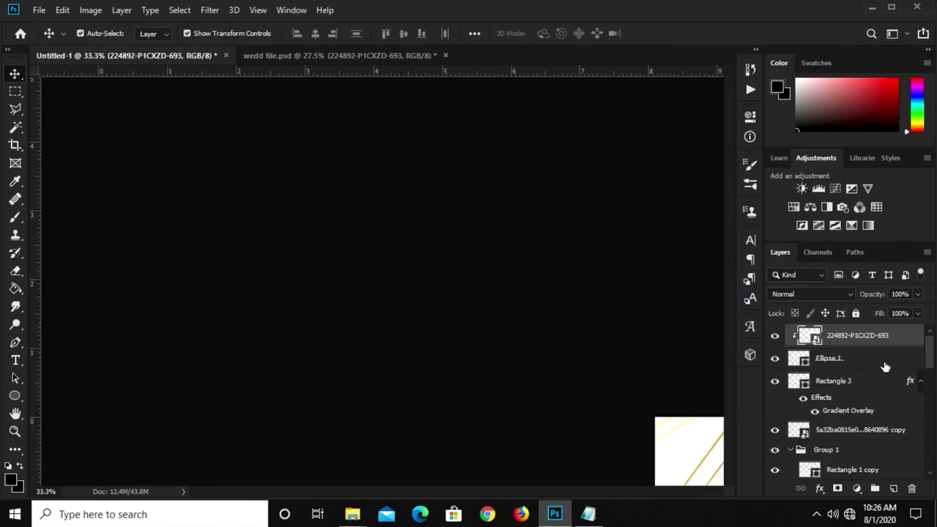
{"action": "left_click", "coordinate": [850, 359], "text": "shift"}
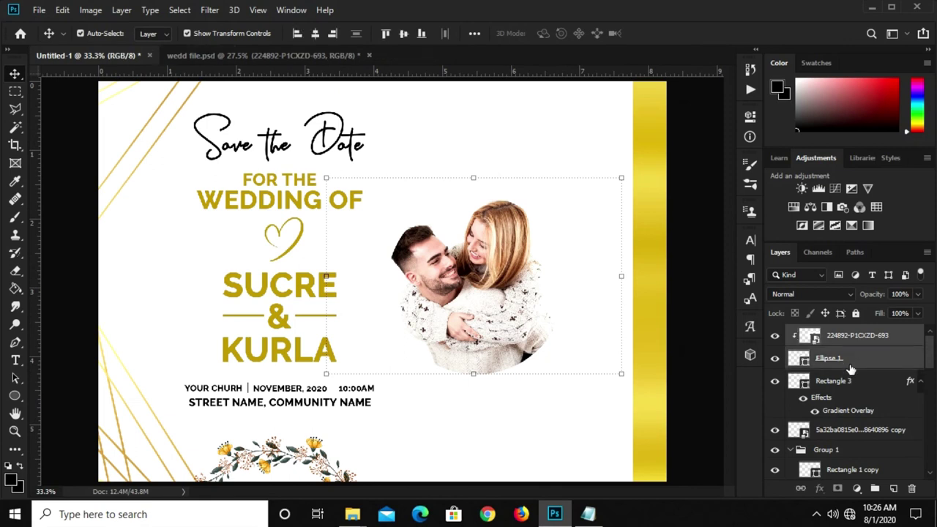
{"action": "key", "text": "ctrl+g"}
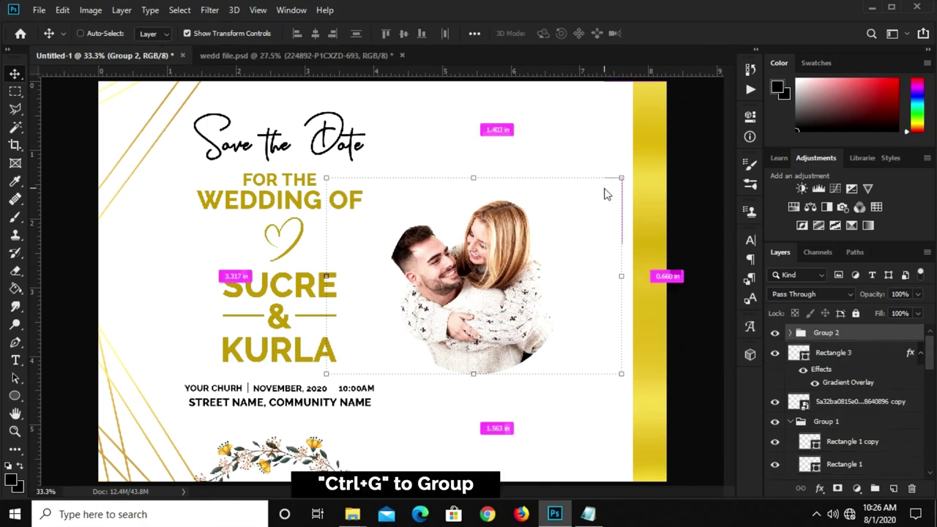
- Scale the round photo group to about 95% and shift it slightly right and up
{"action": "key", "text": "ctrl+t"}
{"action": "left_click_drag", "start_coordinate": [621, 179], "coordinate": [591, 203]}
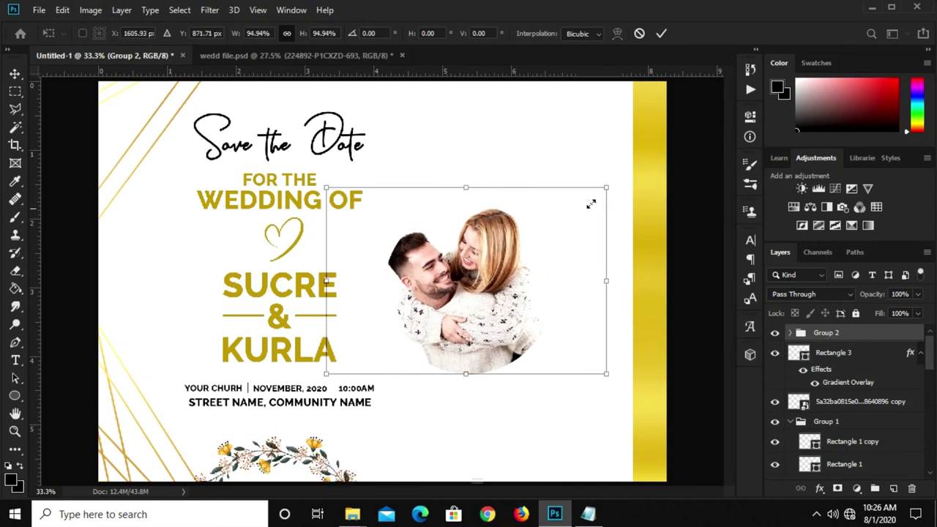
{"action": "left_click_drag", "start_coordinate": [491, 267], "coordinate": [523, 261]}
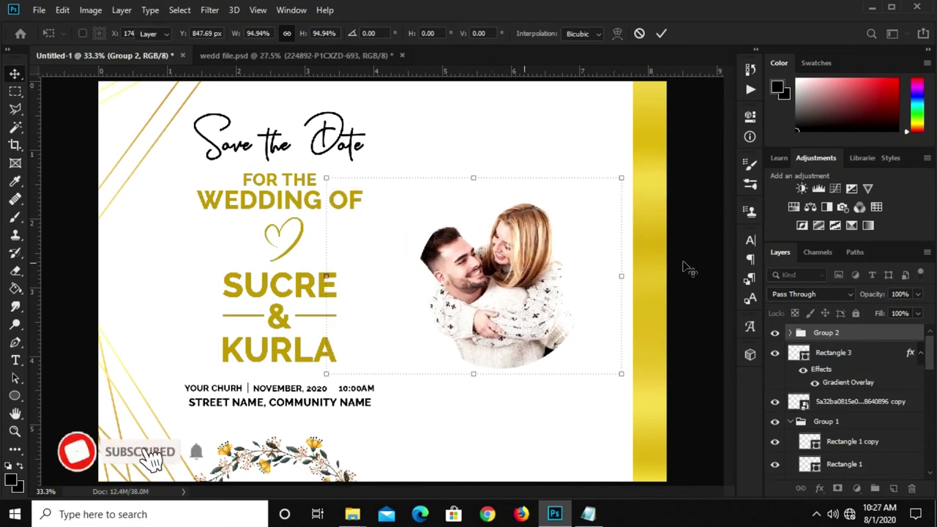
{"action": "left_click", "coordinate": [661, 33]}
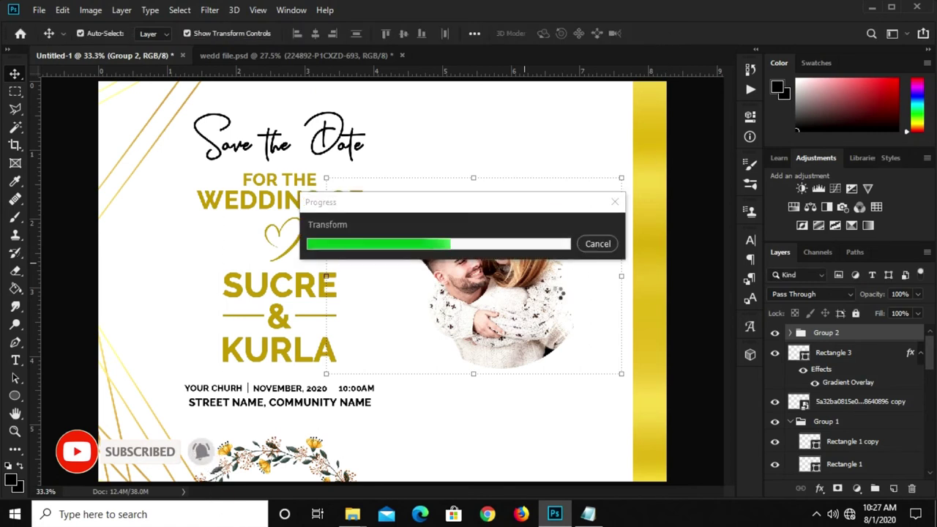
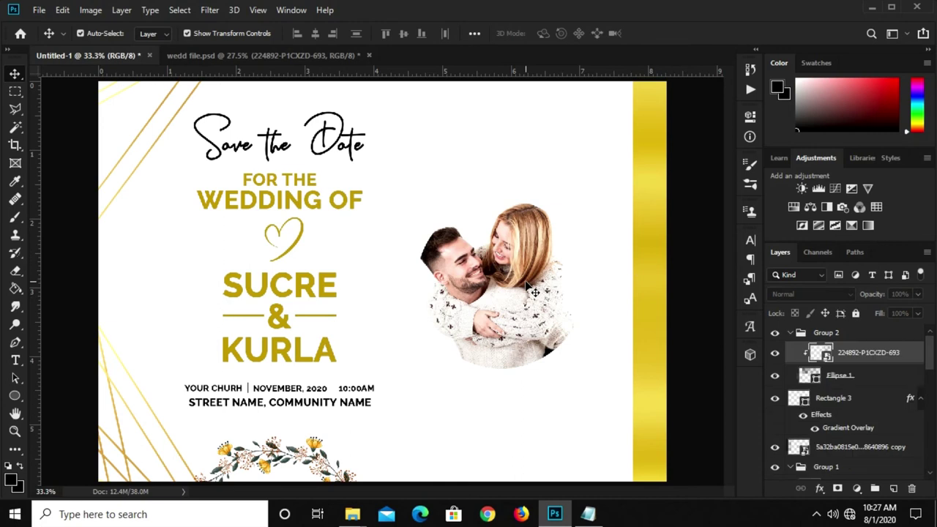
- Drag the gold circle ring layer from wedd file into the Save the Date card
{"action": "left_click", "coordinate": [846, 335]}
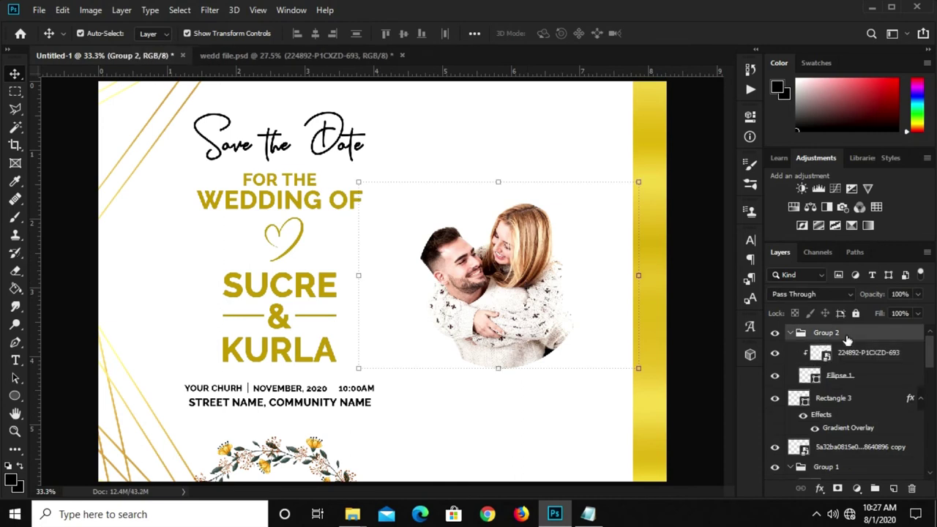
{"action": "left_click", "coordinate": [286, 57]}
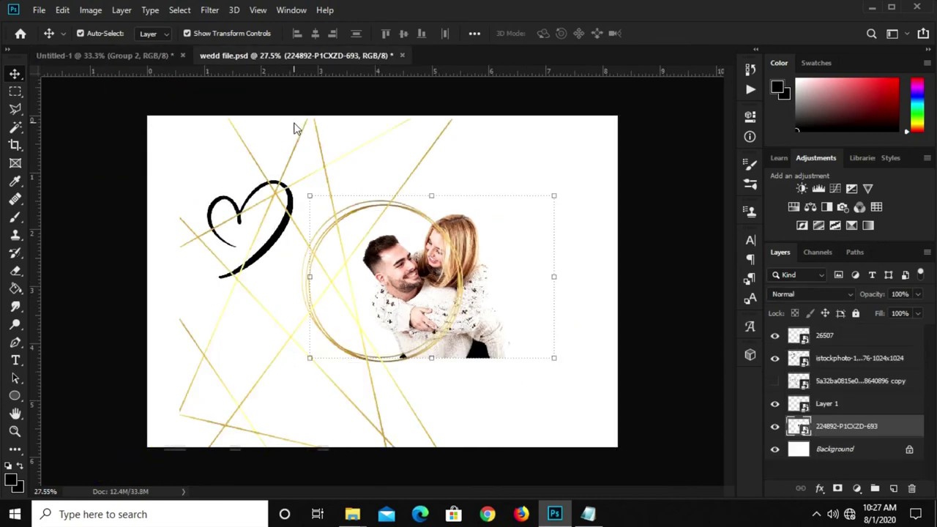
{"action": "left_click", "coordinate": [407, 211]}
{"action": "left_click_drag", "start_coordinate": [523, 187], "coordinate": [331, 185]}
- Scale and position the gold ring snugly around the round couple photo
{"action": "key", "text": "ctrl+t"}
{"action": "left_click_drag", "start_coordinate": [375, 269], "coordinate": [490, 269]}
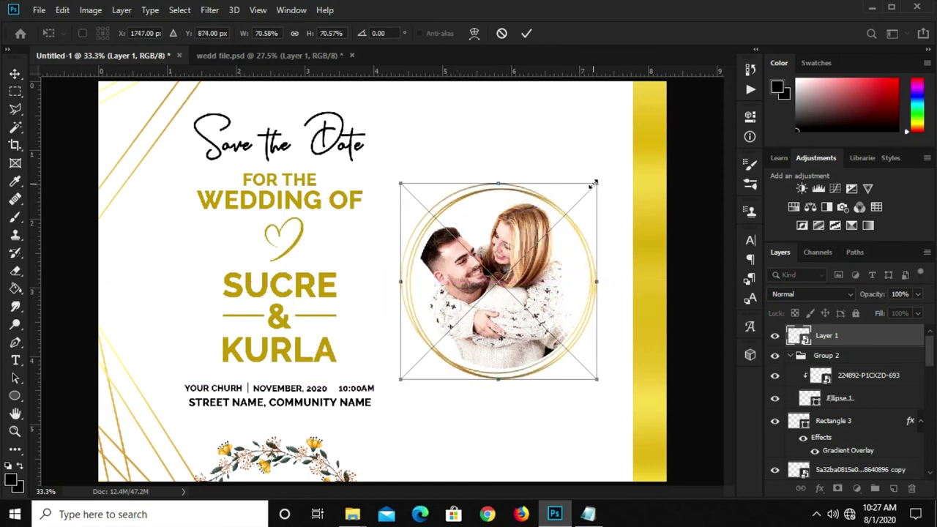
{"action": "left_click_drag", "start_coordinate": [593, 184], "coordinate": [590, 189]}
{"action": "left_click_drag", "start_coordinate": [396, 188], "coordinate": [401, 189]}
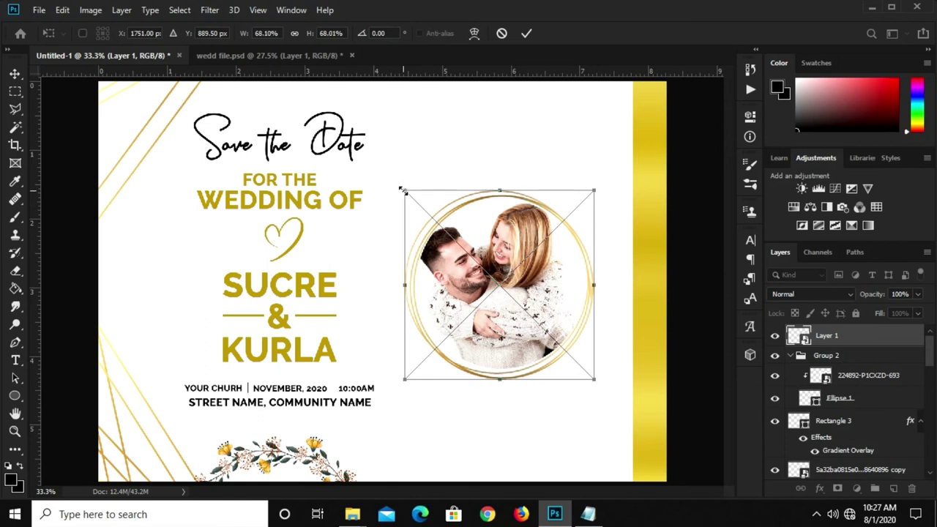
{"action": "key", "text": "Up"}
{"action": "key", "text": "Up"}
{"action": "key", "text": "Up"}
{"action": "key", "text": "Left"}
{"action": "key", "text": "Left"}
{"action": "key", "text": "Left"}
{"action": "key", "text": "Up"}
{"action": "key", "text": "Up"}
{"action": "key", "text": "Up"}
{"action": "left_click_drag", "start_coordinate": [405, 182], "coordinate": [407, 187]}
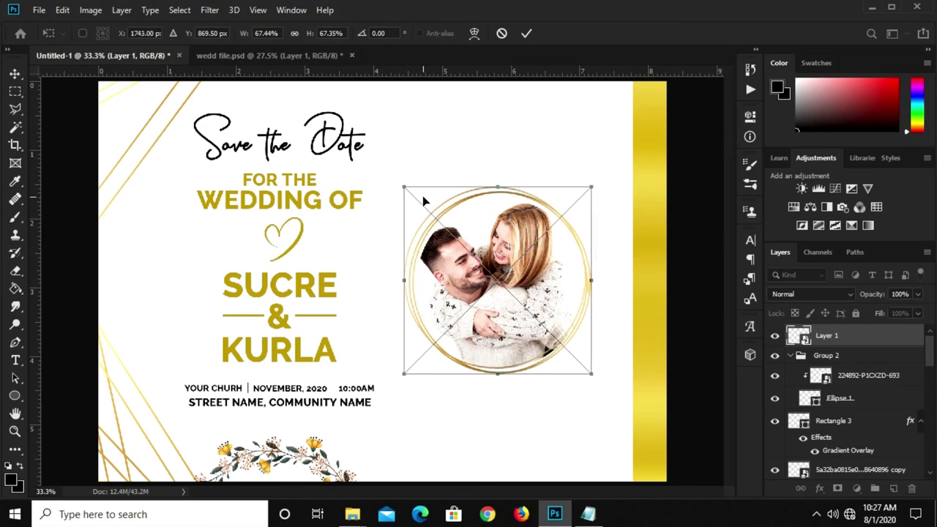
{"action": "key", "text": "Return"}
{"action": "left_click", "coordinate": [417, 146]}
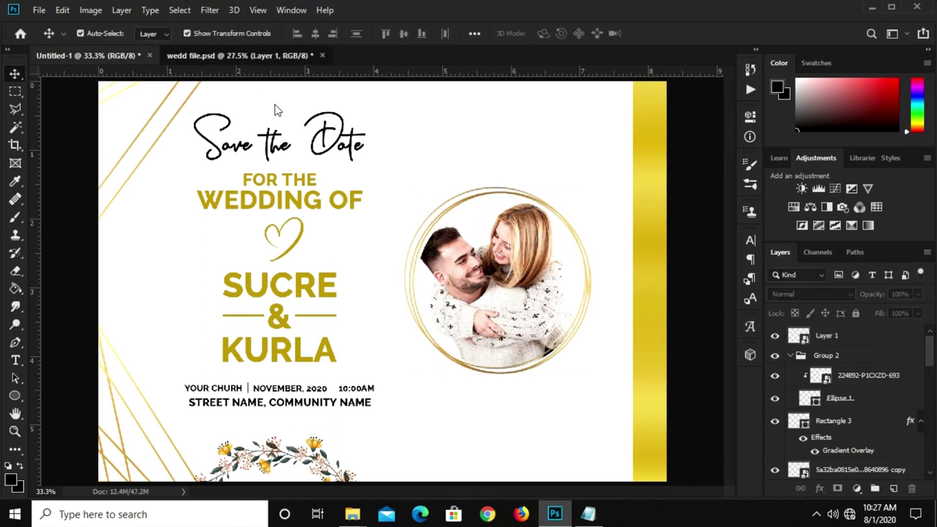
- Duplicate the floral wreath from the card's bottom onto the couple photo
{"action": "key", "text": "ctrl+Tab"}
{"action": "left_click", "coordinate": [776, 382]}
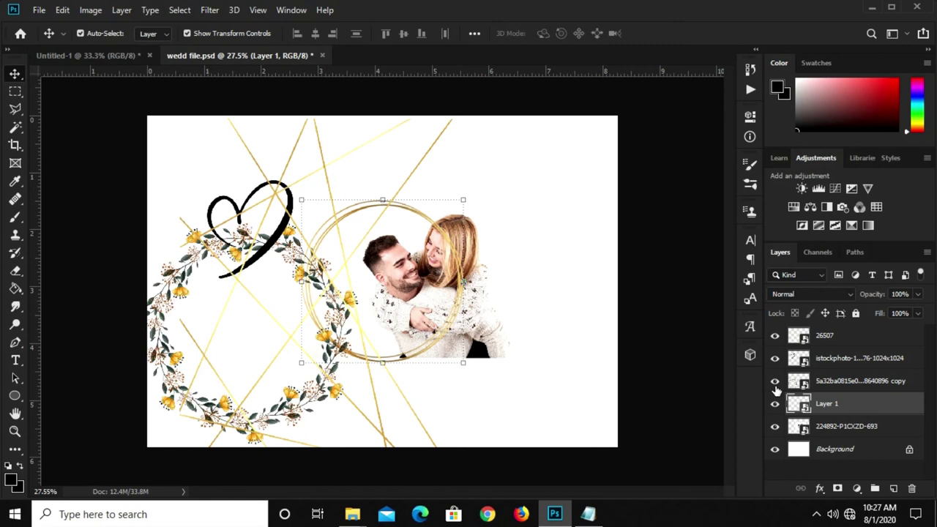
{"action": "left_click", "coordinate": [207, 265]}
{"action": "left_click", "coordinate": [88, 55]}
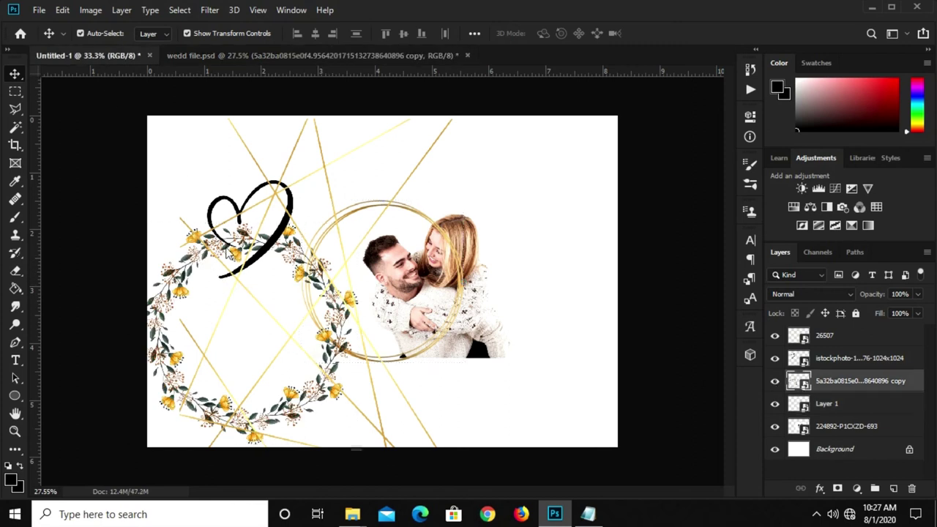
{"action": "scroll", "coordinate": [258, 455], "scroll_direction": "down", "scroll_amount": 2}
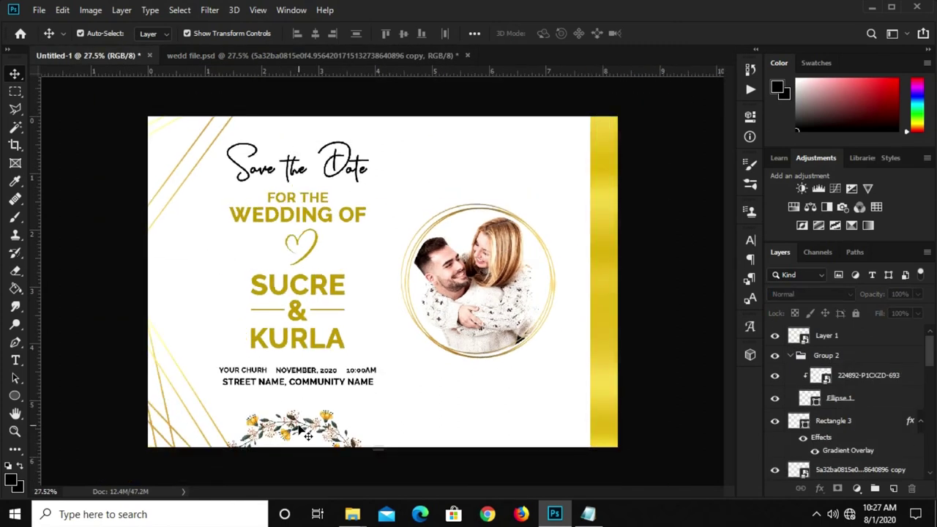
{"action": "left_click", "coordinate": [327, 427]}
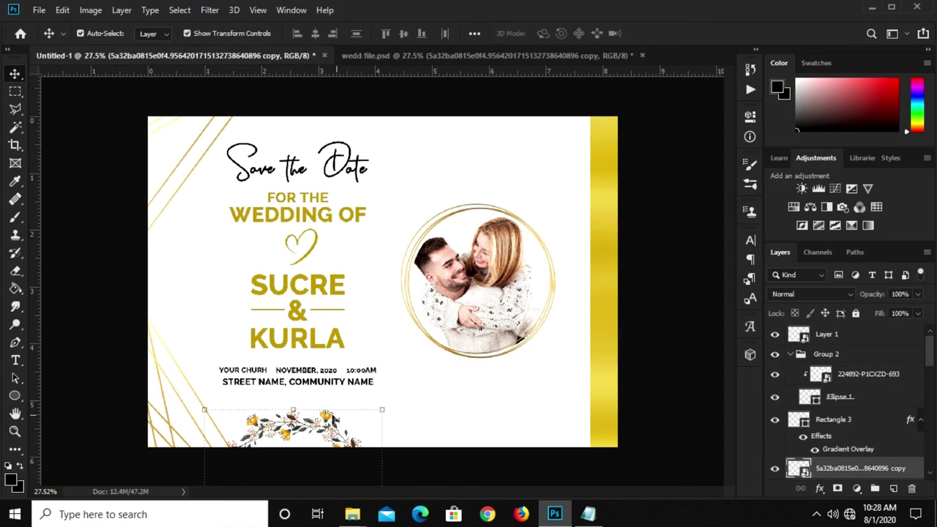
{"action": "left_click_drag", "start_coordinate": [316, 429], "coordinate": [489, 207]}
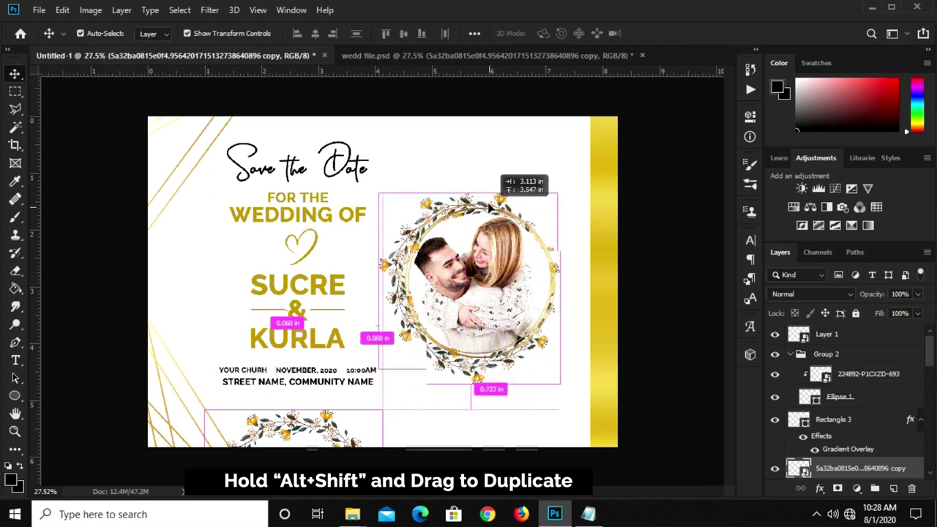
- Enlarge the wreath copy so it encircles the gold ring
{"action": "scroll", "coordinate": [489, 206], "scroll_direction": "up", "scroll_amount": 2}
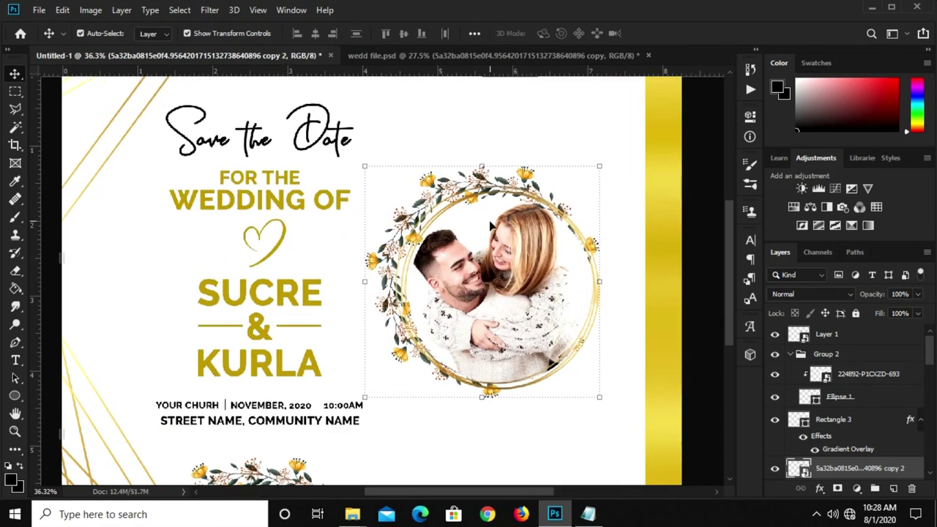
{"action": "key", "text": "ctrl+t"}
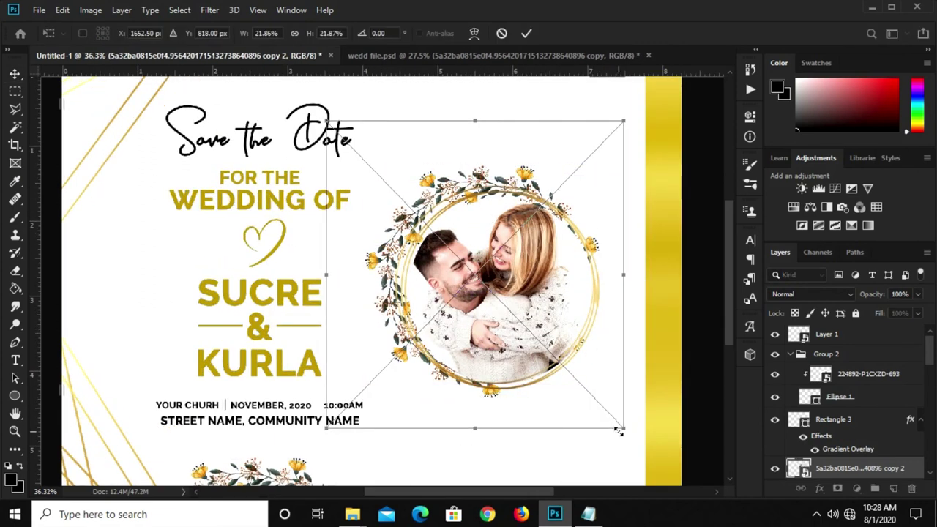
{"action": "left_click_drag", "start_coordinate": [626, 430], "coordinate": [655, 462]}
{"action": "left_click_drag", "start_coordinate": [322, 121], "coordinate": [306, 96]}
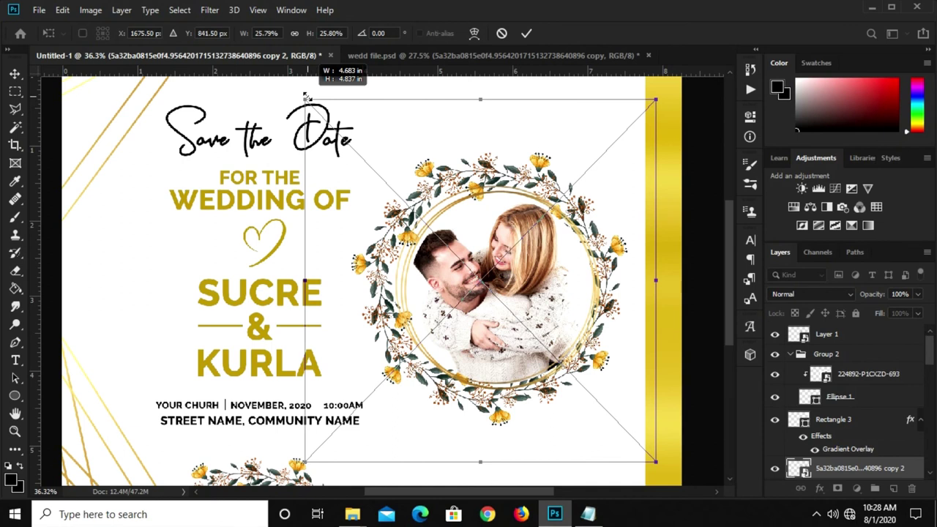
{"action": "left_click", "coordinate": [527, 33]}
- Move the wreath copy to the top of the layer stack and fine-tune its size and position
{"action": "left_click_drag", "start_coordinate": [830, 473], "coordinate": [837, 331]}
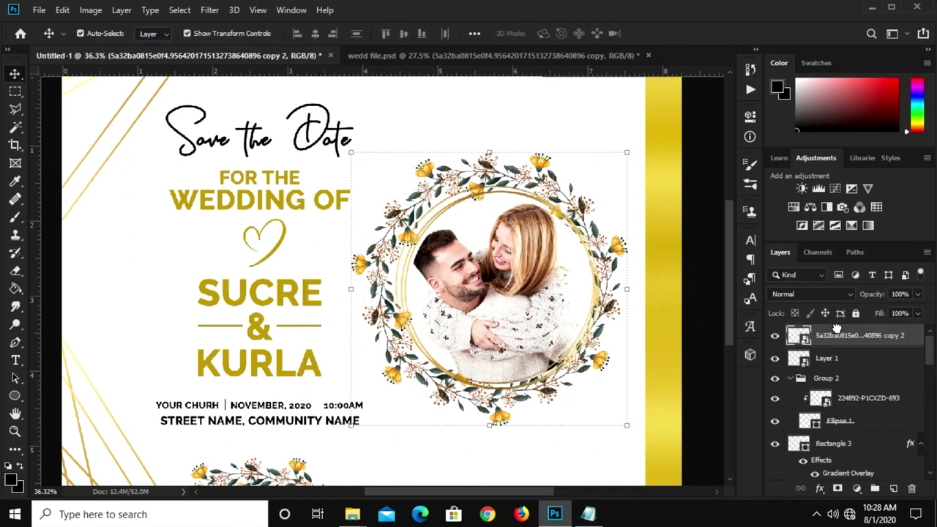
{"action": "key", "text": "ctrl+t"}
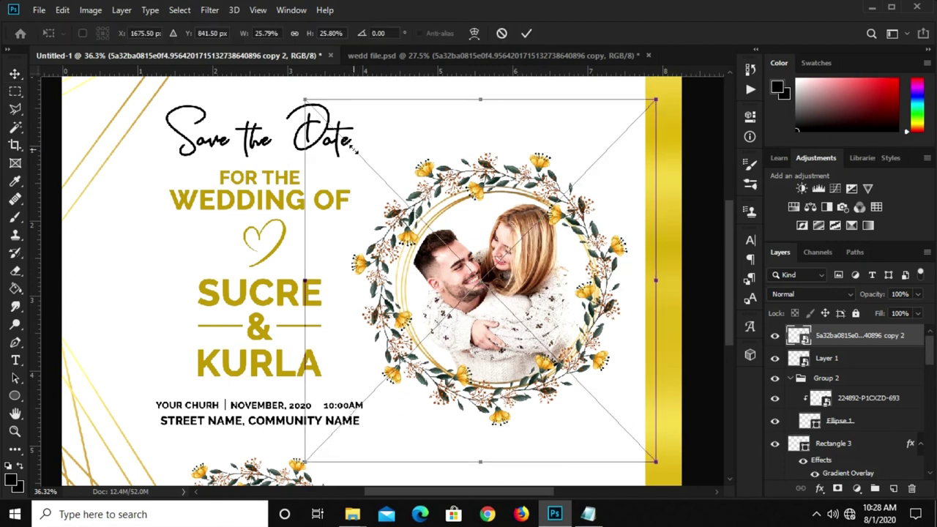
{"action": "left_click_drag", "start_coordinate": [659, 469], "coordinate": [657, 464]}
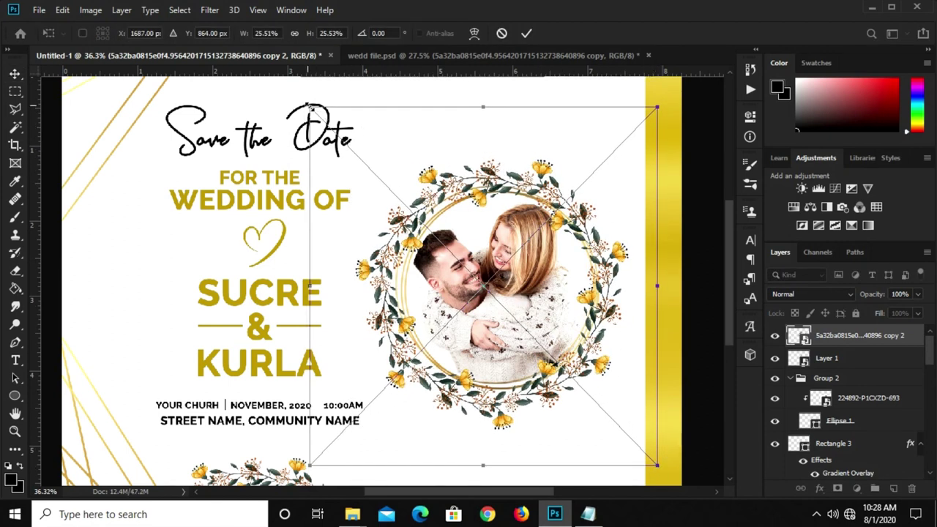
{"action": "left_click_drag", "start_coordinate": [311, 107], "coordinate": [316, 114]}
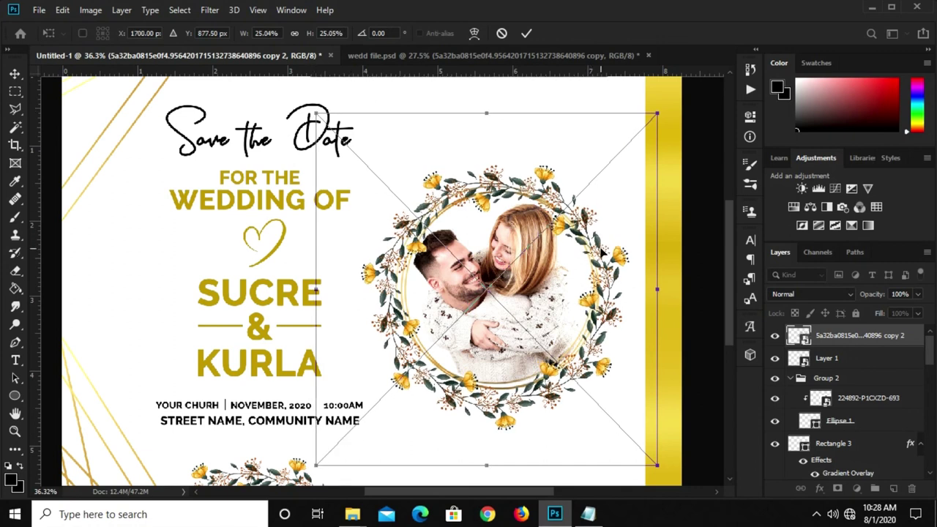
{"action": "key", "text": "Return"}
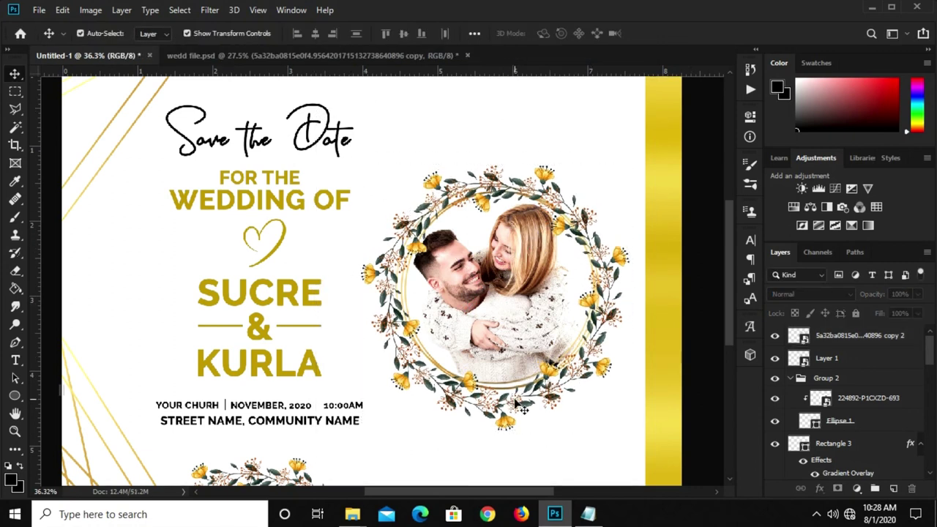
{"action": "left_click_drag", "start_coordinate": [512, 415], "coordinate": [506, 417]}
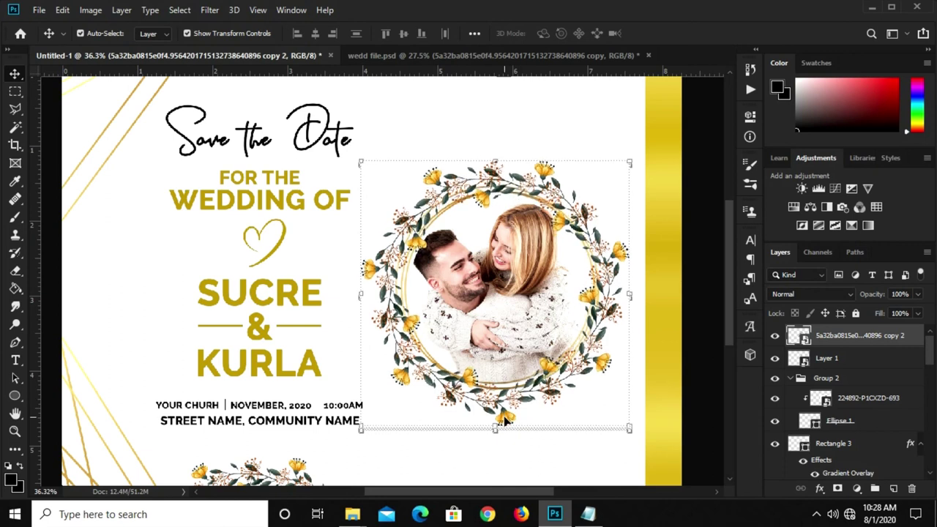
- Group the wreath copy, gold ring Layer 1 and photo group together
{"action": "left_click", "coordinate": [843, 381]}
{"action": "left_click", "coordinate": [842, 361]}
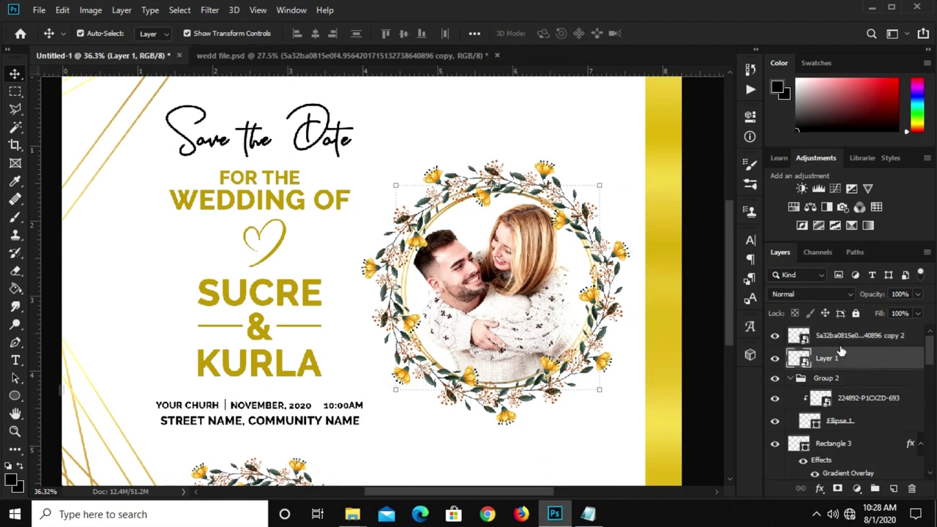
{"action": "left_click", "coordinate": [839, 338]}
{"action": "left_click", "coordinate": [843, 381], "text": "shift"}
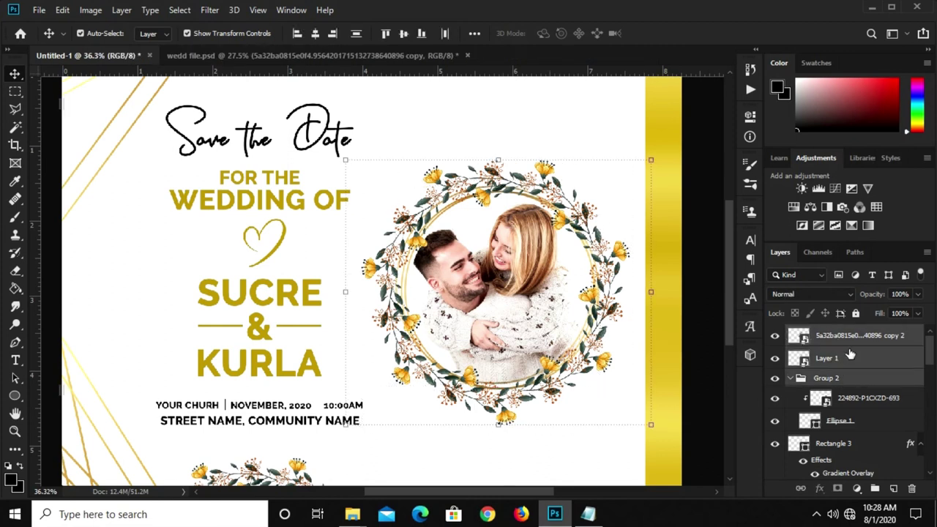
{"action": "key", "text": "ctrl"}
{"action": "key", "text": "ctrl+g"}
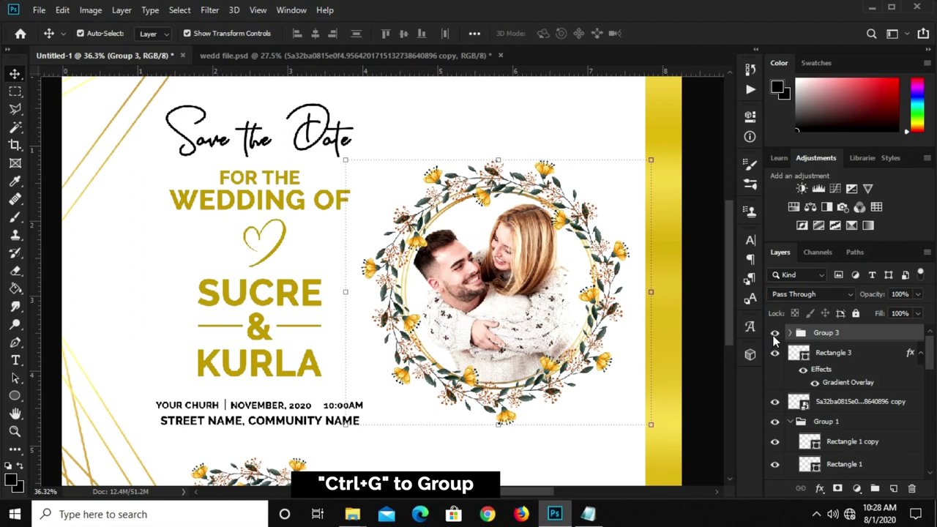
{"action": "left_click", "coordinate": [774, 334]}
{"action": "left_click", "coordinate": [775, 334]}
- Centre the new group vertically on the card canvas
{"action": "key", "text": "Right"}
{"action": "key", "text": "Right"}
{"action": "key", "text": "Right"}
{"action": "key", "text": "Right"}
{"action": "key", "text": "Right"}
{"action": "key", "text": "Right"}
{"action": "key", "text": "Right"}
{"action": "key", "text": "Right"}
{"action": "key", "text": "Right"}
{"action": "key", "text": "Right"}
{"action": "key", "text": "Right"}
{"action": "key", "text": "Right"}
{"action": "key", "text": "Right"}
{"action": "key", "text": "Right"}
{"action": "key", "text": "Right"}
{"action": "key", "text": "Right"}
{"action": "key", "text": "Right"}
{"action": "key", "text": "Right"}
{"action": "scroll", "coordinate": [640, 303], "scroll_direction": "down", "scroll_amount": 2}
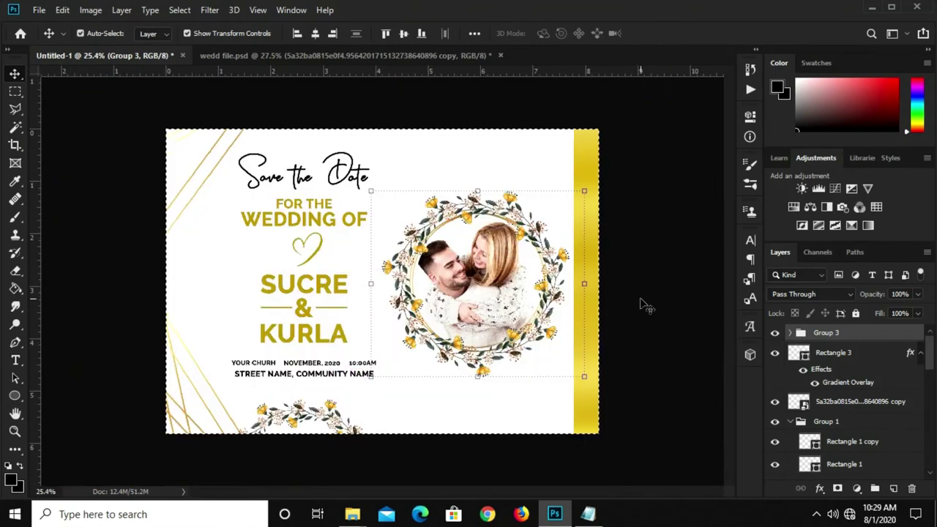
{"action": "key", "text": "ctrl+a"}
{"action": "left_click", "coordinate": [403, 33]}
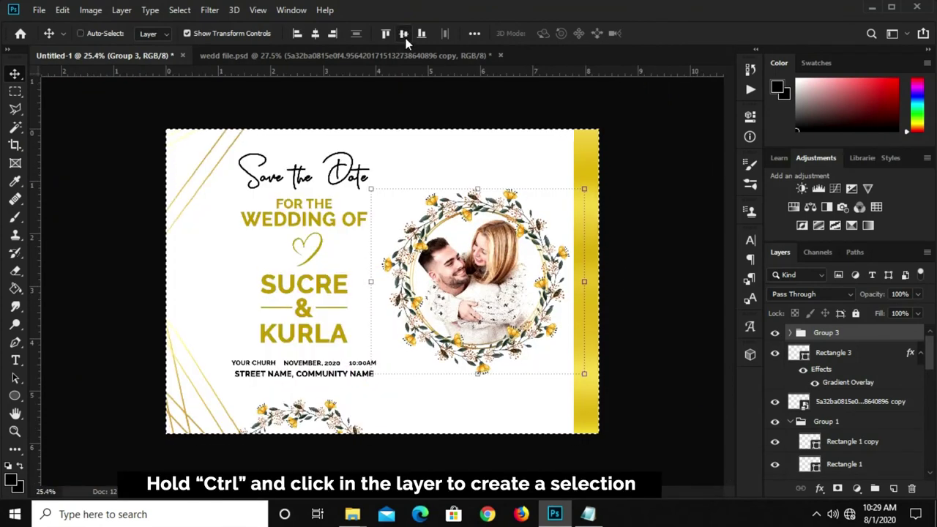
{"action": "key", "text": "ctrl+d"}
{"action": "left_click", "coordinate": [627, 183]}
- Copy the two Bible quote lines from the wedding notes in Notepad
{"action": "left_click", "coordinate": [589, 514]}
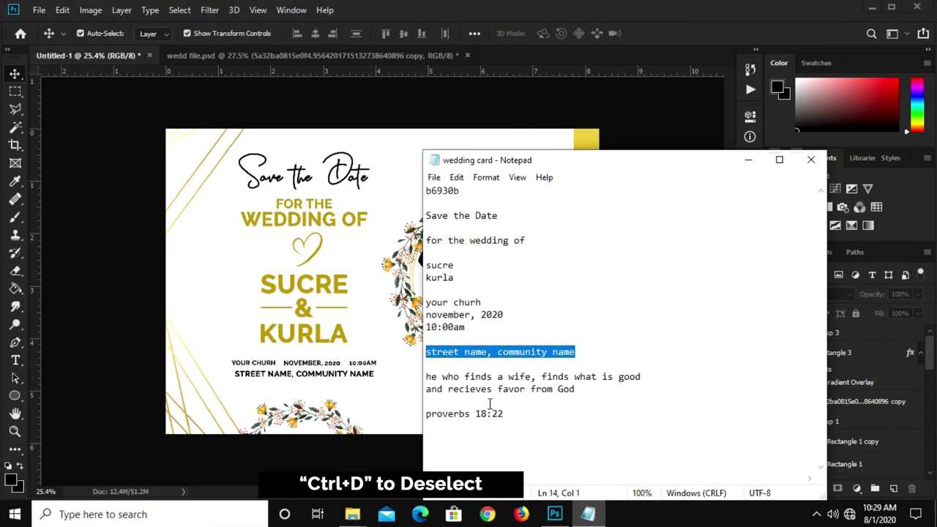
{"action": "left_click_drag", "start_coordinate": [577, 389], "coordinate": [427, 372]}
{"action": "right_click", "coordinate": [469, 378]}
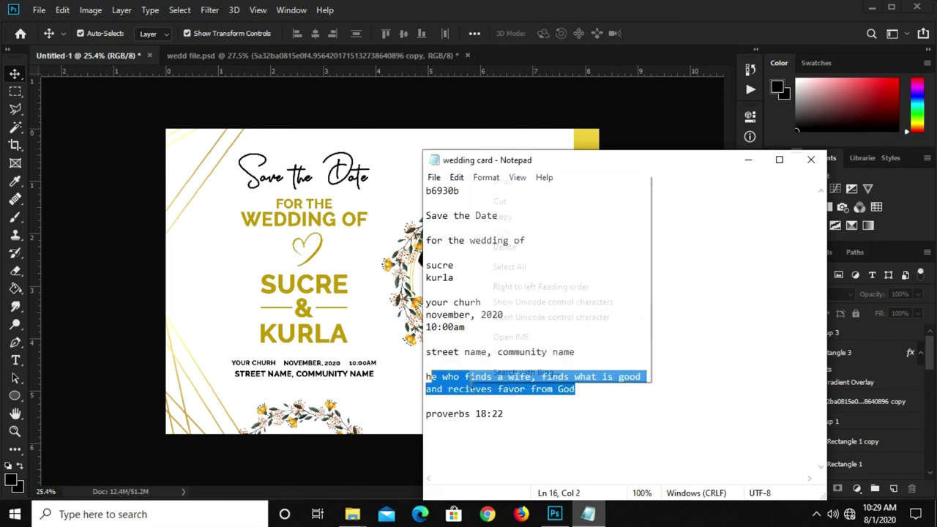
{"action": "left_click_drag", "start_coordinate": [575, 389], "coordinate": [430, 368]}
{"action": "right_click", "coordinate": [435, 376]}
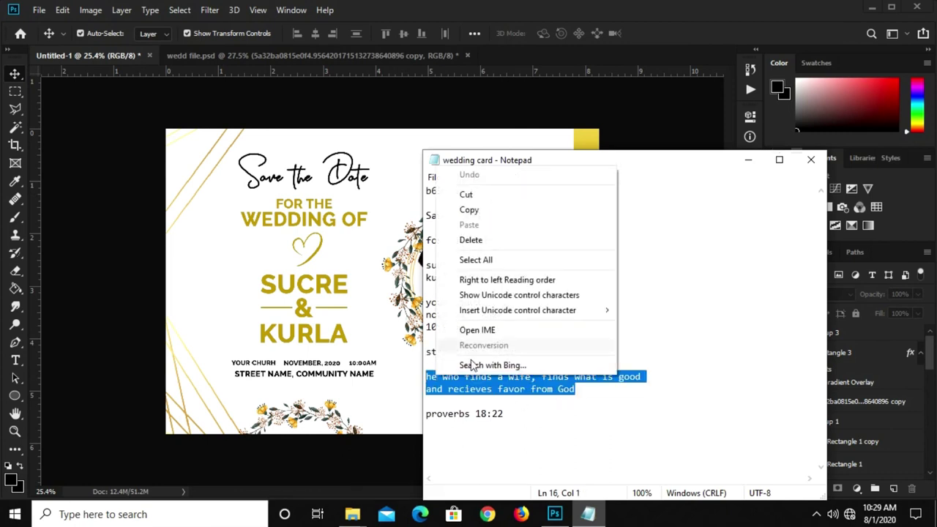
{"action": "left_click", "coordinate": [461, 209]}
{"action": "left_click", "coordinate": [396, 392]}
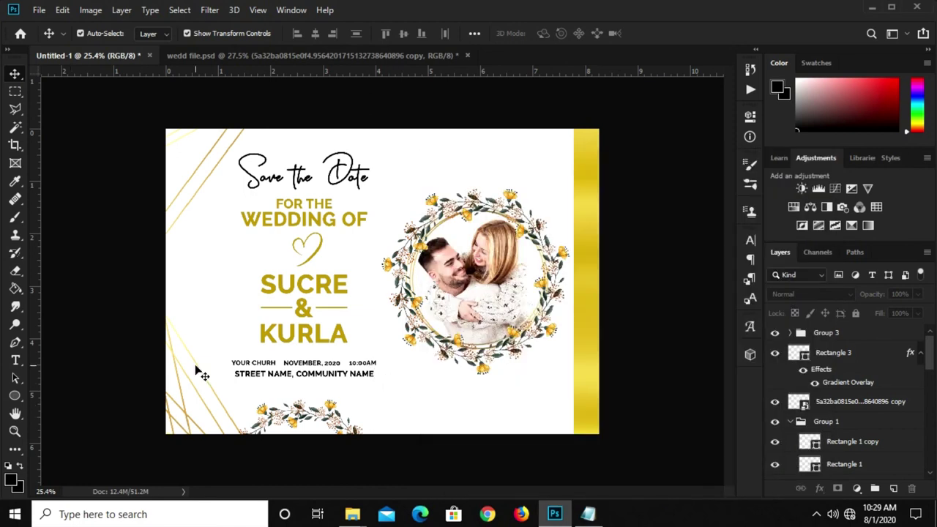
- Duplicate the KURLA text below the ring and set the copy to 8 pt
{"action": "scroll", "coordinate": [335, 377], "scroll_direction": "up", "scroll_amount": 2}
{"action": "left_click", "coordinate": [301, 364]}
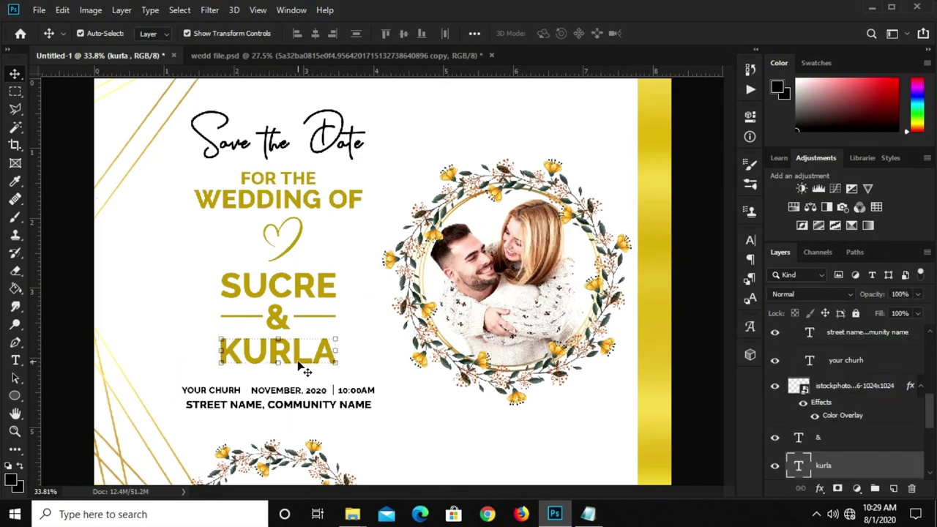
{"action": "left_click_drag", "start_coordinate": [301, 368], "coordinate": [525, 432]}
{"action": "left_click", "coordinate": [751, 241]}
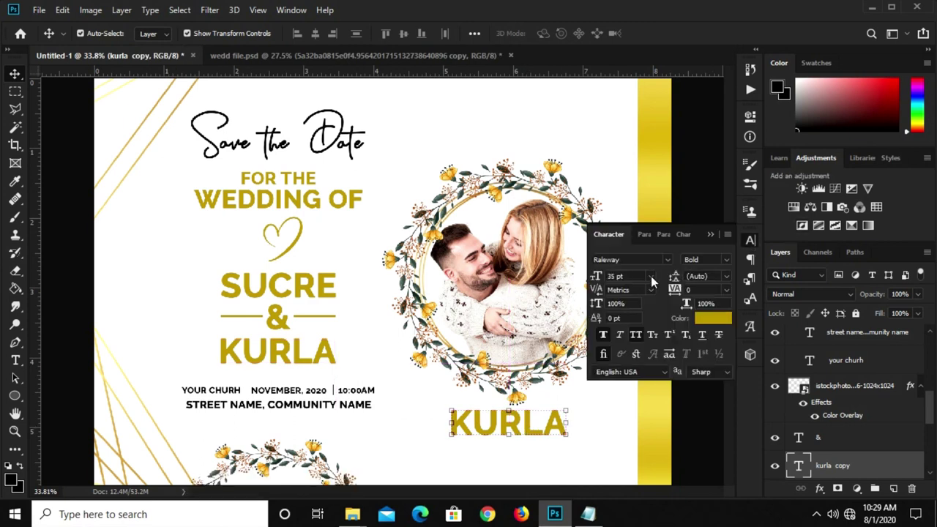
{"action": "left_click", "coordinate": [651, 276]}
{"action": "left_click", "coordinate": [627, 316]}
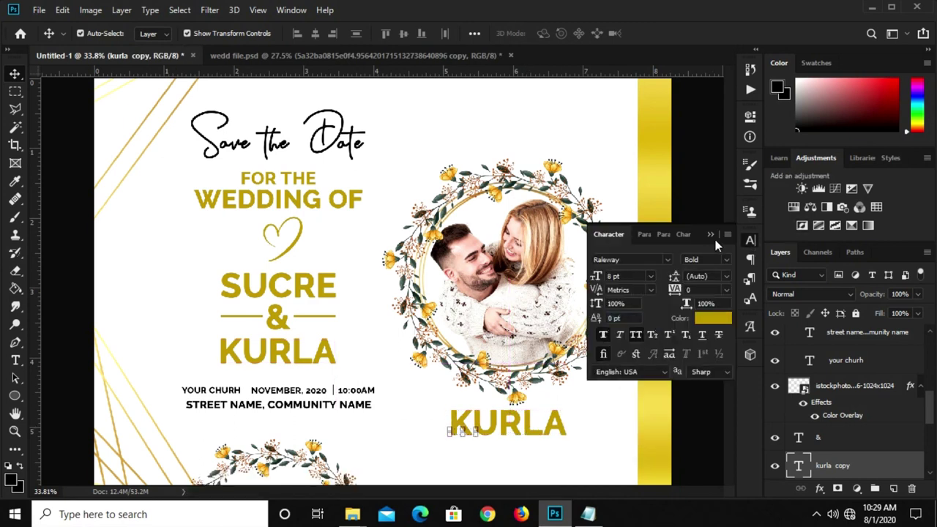
{"action": "left_click", "coordinate": [710, 234]}
- Replace the copy's text with the pasted Bible quote
{"action": "scroll", "coordinate": [468, 435], "scroll_direction": "up", "scroll_amount": 3}
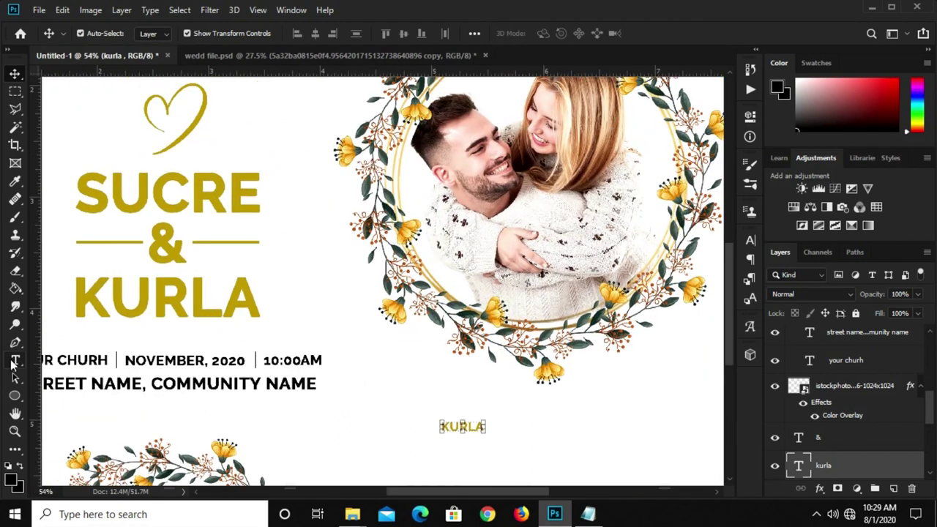
{"action": "key", "text": "t"}
{"action": "left_click", "coordinate": [456, 426]}
{"action": "key", "text": "ctrl+a"}
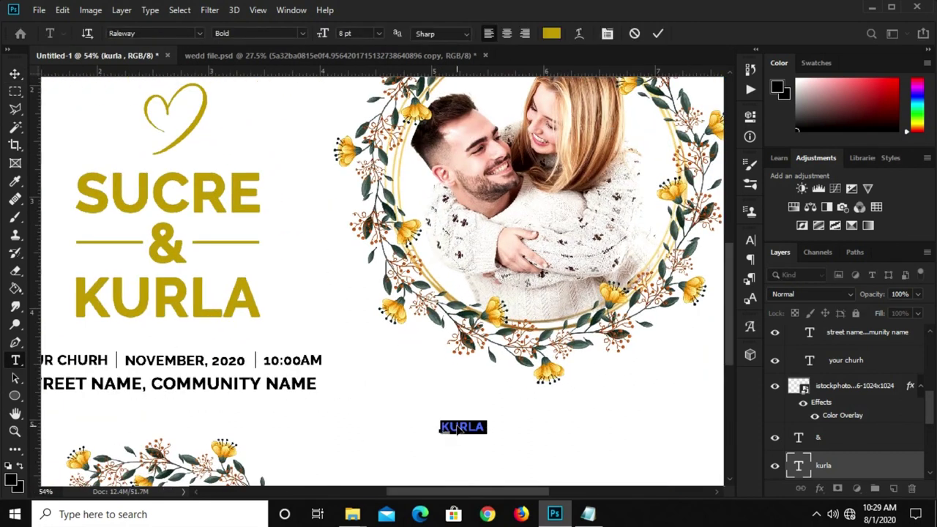
{"action": "key", "text": "ctrl+v"}
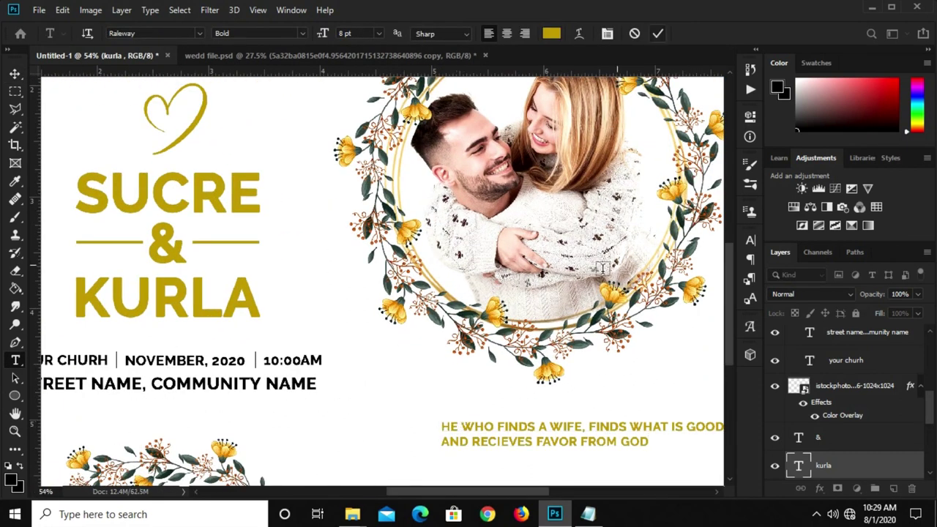
{"action": "left_click", "coordinate": [621, 349]}
- Break the quote into three lines, with FAVOR FROM GOD on the last
{"action": "scroll", "coordinate": [622, 365], "scroll_direction": "down", "scroll_amount": 1}
{"action": "scroll", "coordinate": [654, 410], "scroll_direction": "up", "scroll_amount": 2}
{"action": "left_click", "coordinate": [623, 417]}
{"action": "key", "text": "Return"}
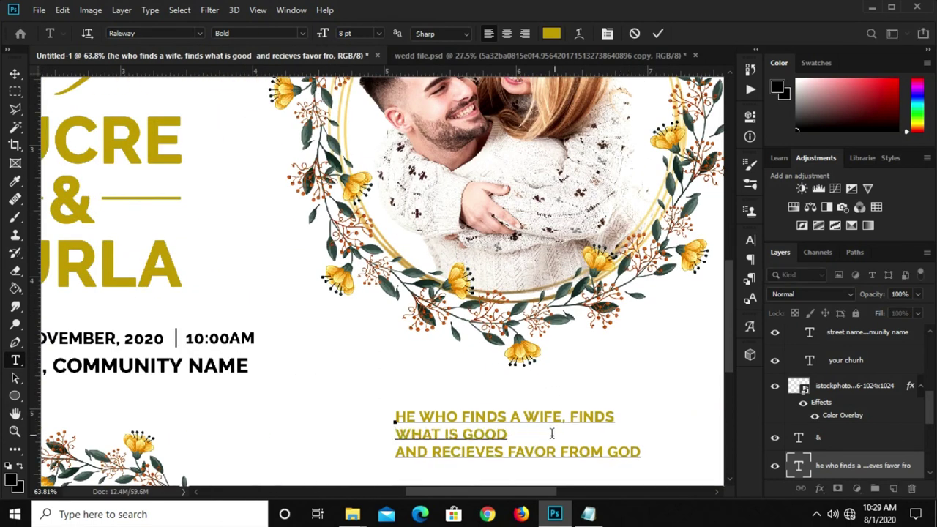
{"action": "left_click", "coordinate": [506, 453]}
{"action": "key", "text": "Return"}
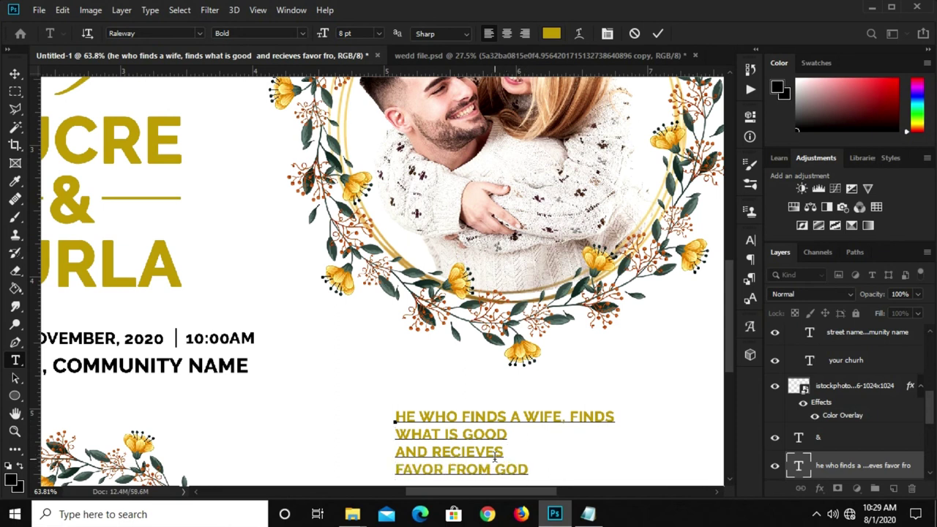
{"action": "key", "text": "Delete"}
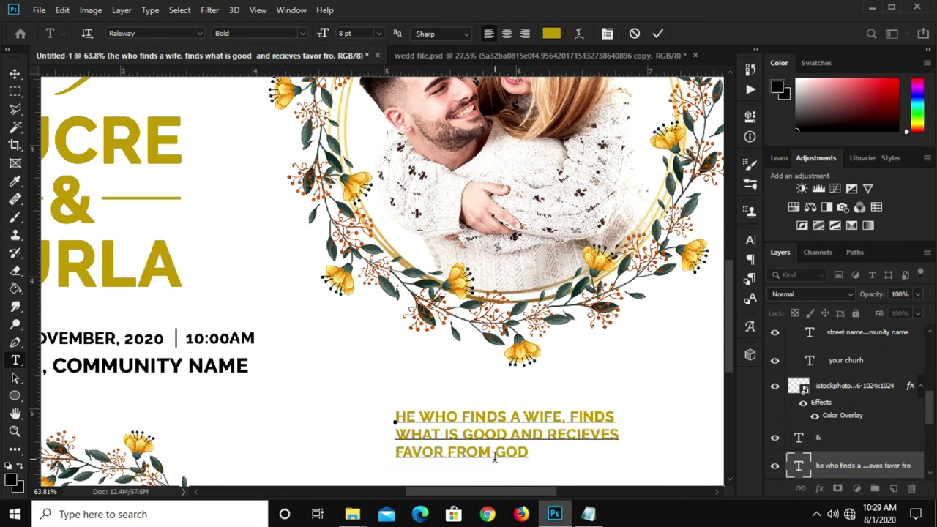
{"action": "left_click", "coordinate": [657, 34]}
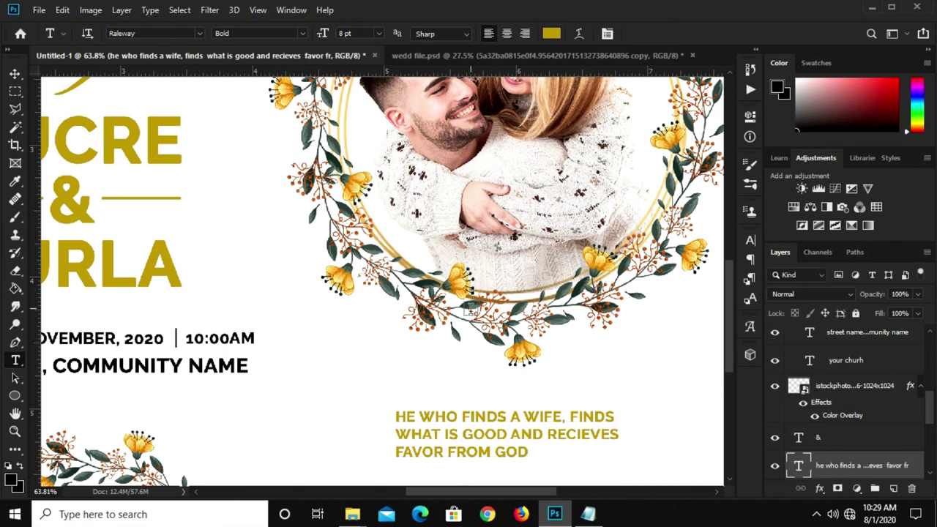
{"action": "key", "text": "v"}
{"action": "left_click", "coordinate": [748, 243]}
- Centre-align the quote and make a 10 pt duplicate of it just below
{"action": "left_click", "coordinate": [629, 234]}
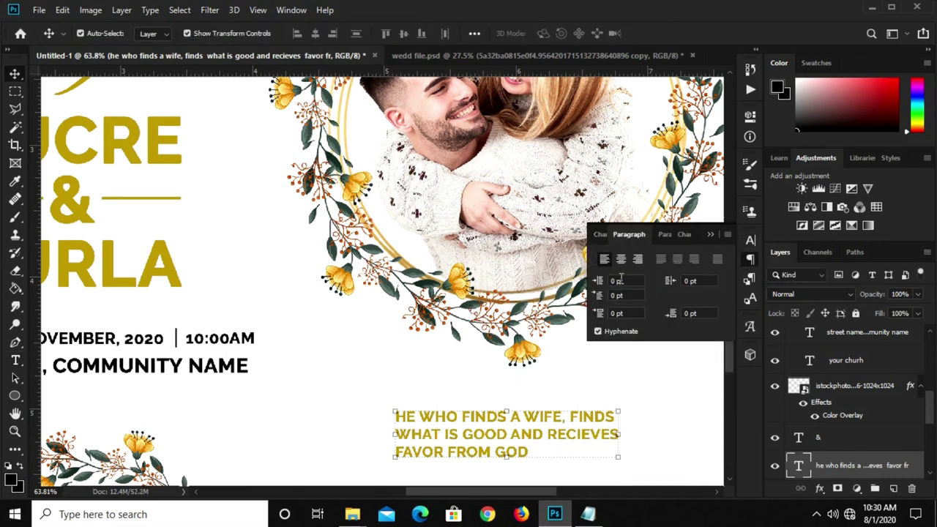
{"action": "left_click", "coordinate": [637, 260]}
{"action": "left_click", "coordinate": [620, 260]}
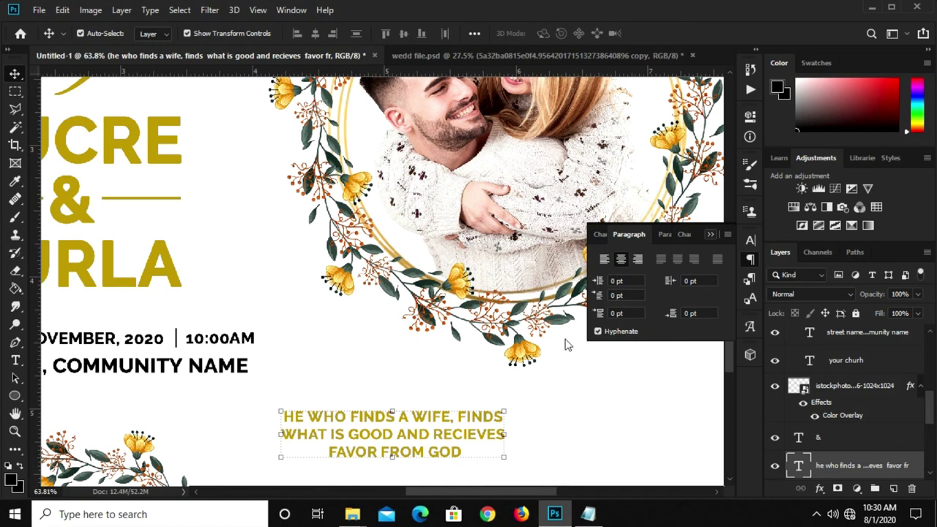
{"action": "mouse_move", "coordinate": [406, 437]}
{"action": "left_mouse_down"}
{"action": "mouse_move", "coordinate": [552, 412]}
{"action": "mouse_move", "coordinate": [556, 443]}
{"action": "left_mouse_up"}
{"action": "scroll", "coordinate": [547, 401], "scroll_direction": "down", "scroll_amount": 3}
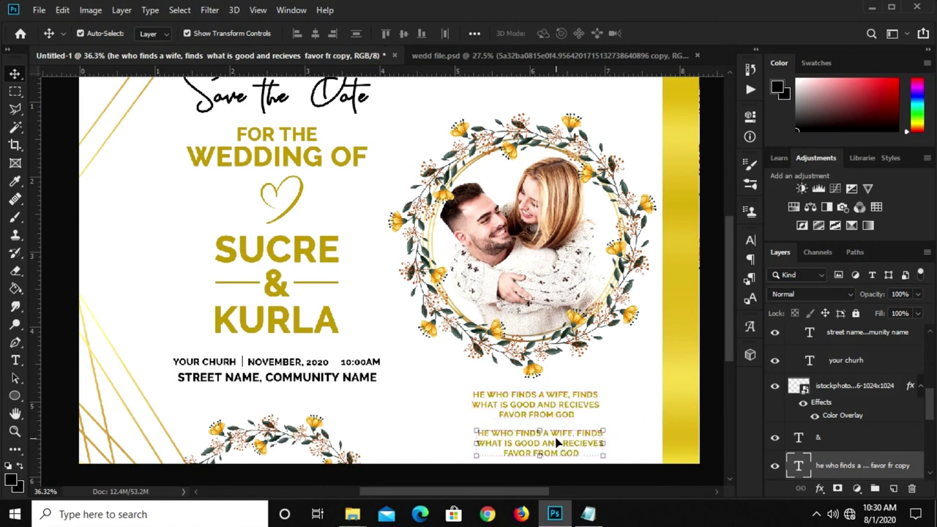
{"action": "left_click", "coordinate": [750, 241]}
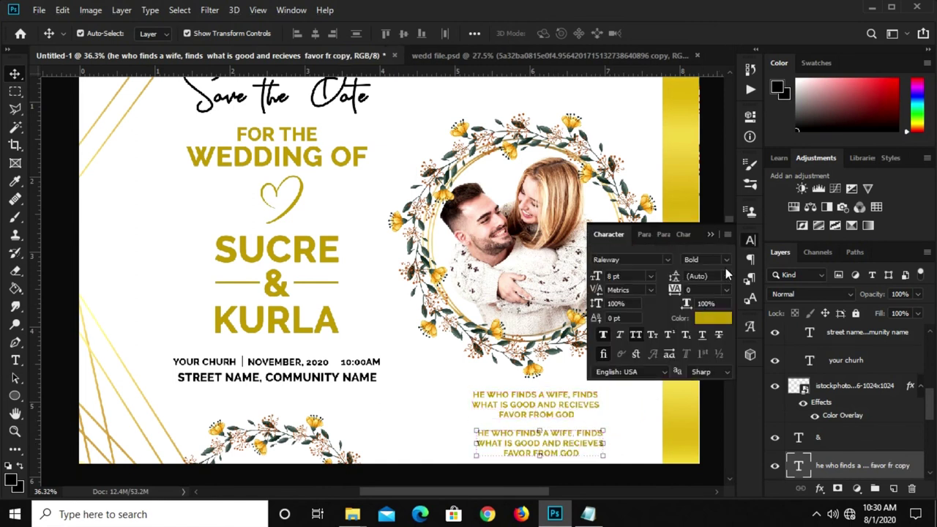
{"action": "left_click", "coordinate": [631, 277]}
{"action": "type", "text": "10"}
{"action": "key", "text": "Return"}
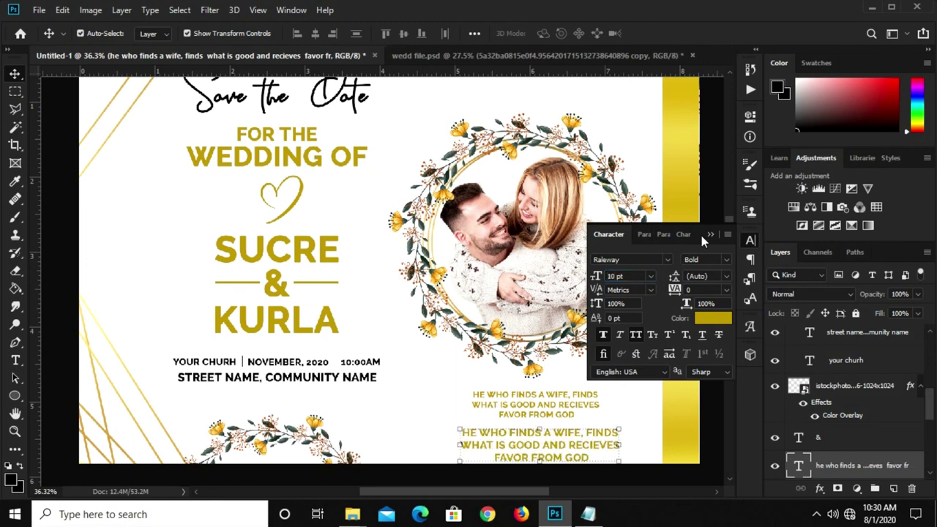
{"action": "left_click", "coordinate": [710, 235]}
- Replace the duplicate's text with 'proverbs 18:22' copied from the notes
{"action": "left_click", "coordinate": [588, 514]}
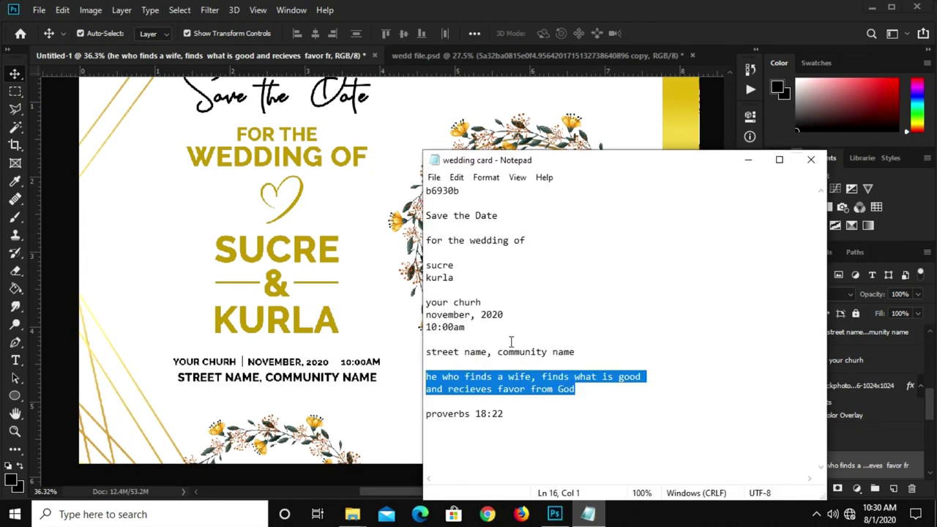
{"action": "left_click_drag", "start_coordinate": [506, 421], "coordinate": [423, 418]}
{"action": "right_click", "coordinate": [432, 418]}
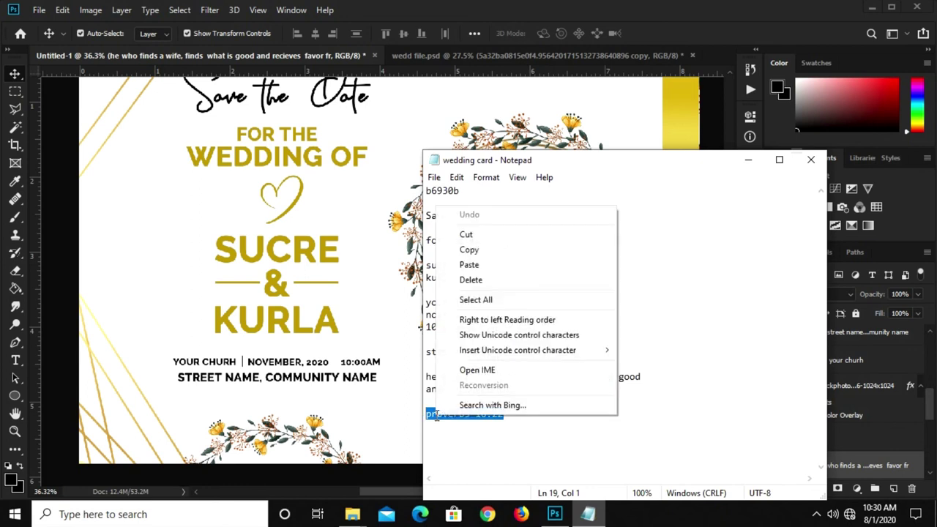
{"action": "left_click", "coordinate": [483, 250]}
{"action": "left_click", "coordinate": [361, 438]}
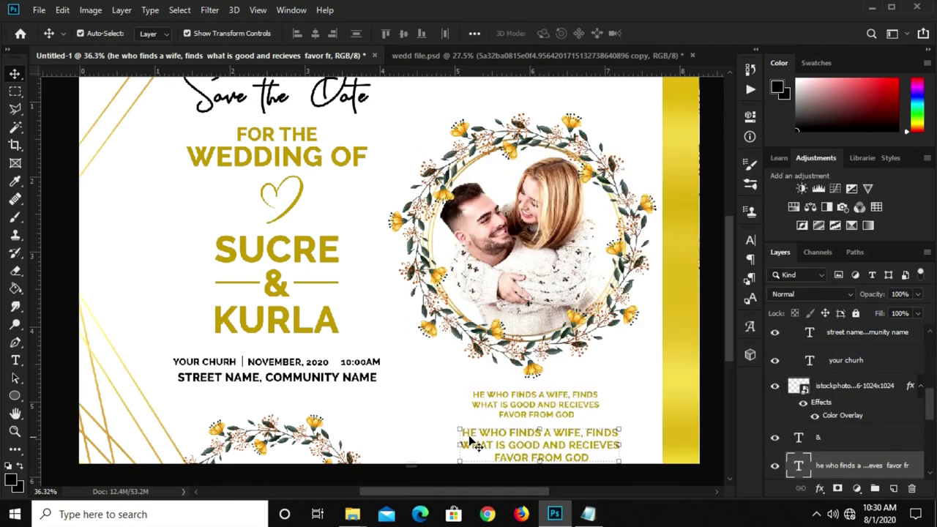
{"action": "left_click", "coordinate": [15, 360]}
{"action": "left_click", "coordinate": [572, 444]}
{"action": "key", "text": "ctrl+a"}
{"action": "key", "text": "ctrl+v"}
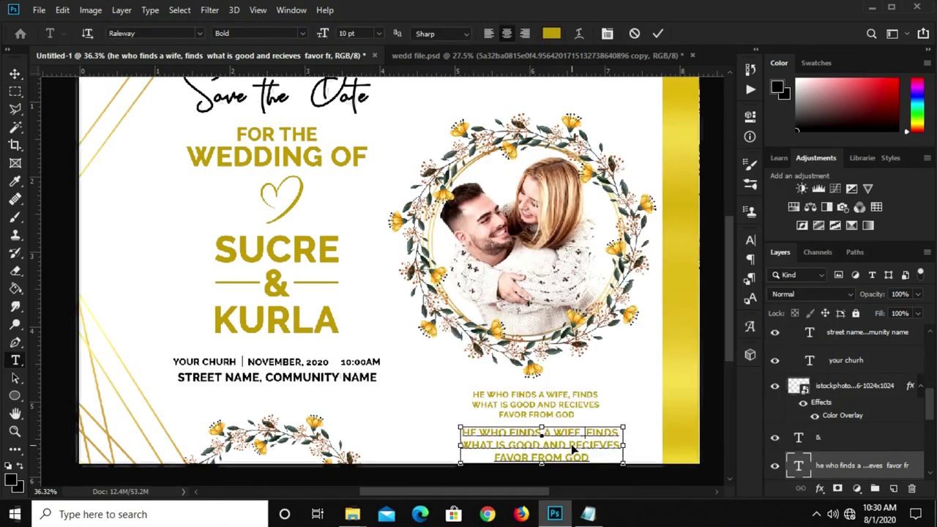
{"action": "left_click", "coordinate": [657, 33]}
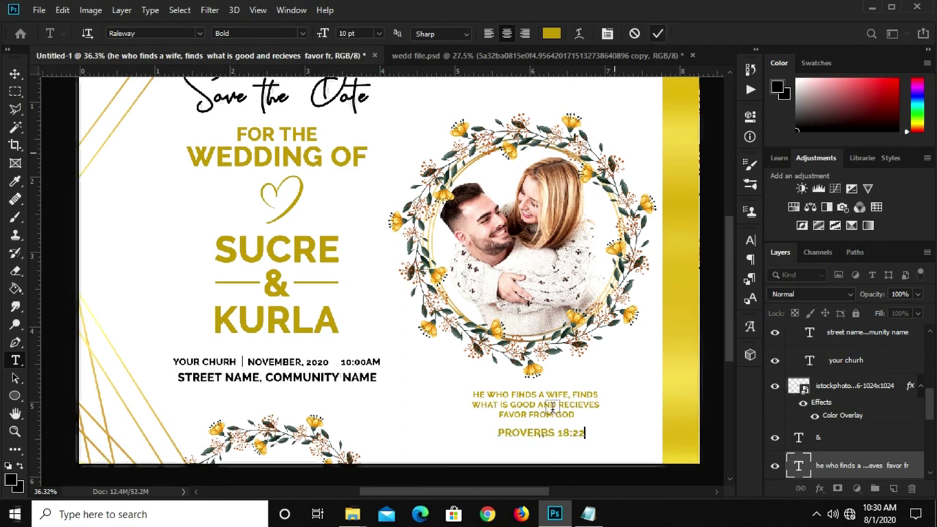
- Align PROVERBS 18:22 under the quote, nudge the quote down, and zoom out to view the card
{"action": "key", "text": "v"}
{"action": "scroll", "coordinate": [560, 438], "scroll_direction": "up", "scroll_amount": 3}
{"action": "left_click_drag", "start_coordinate": [569, 432], "coordinate": [562, 432]}
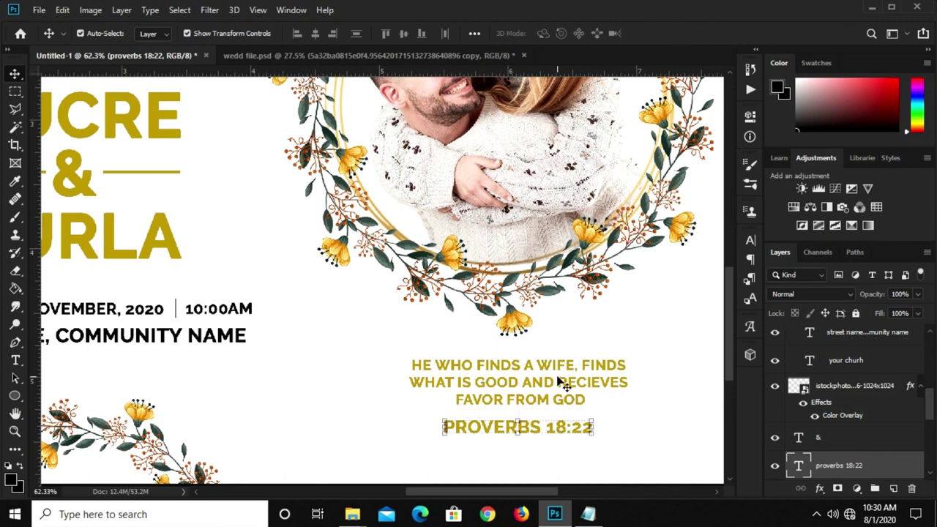
{"action": "left_click", "coordinate": [564, 401]}
{"action": "key", "text": "Down"}
{"action": "key", "text": "Down"}
{"action": "key", "text": "Down"}
{"action": "key", "text": "Down"}
{"action": "key", "text": "Down"}
{"action": "key", "text": "Down"}
{"action": "key", "text": "Down"}
{"action": "key", "text": "Down"}
{"action": "key", "text": "Down"}
{"action": "key", "text": "Down"}
{"action": "key", "text": "Down"}
{"action": "key", "text": "Down"}
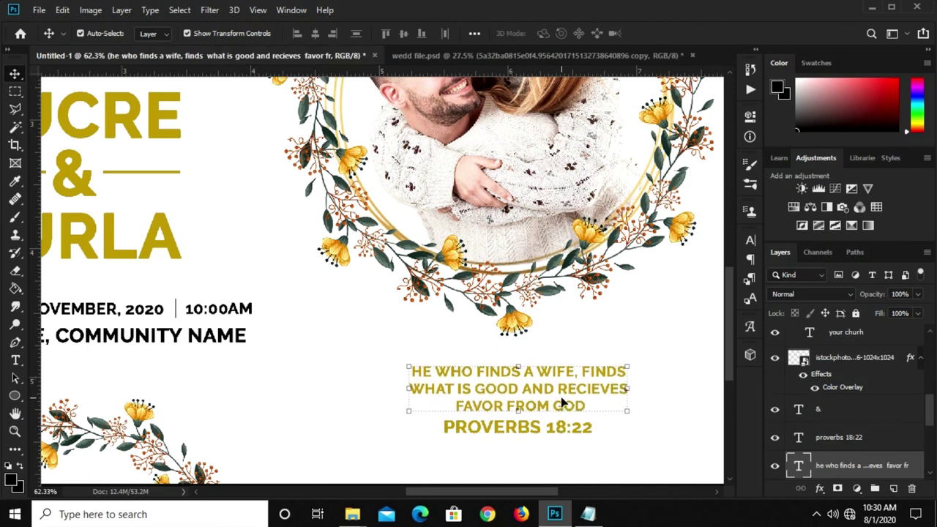
{"action": "key", "text": "ctrl+0"}
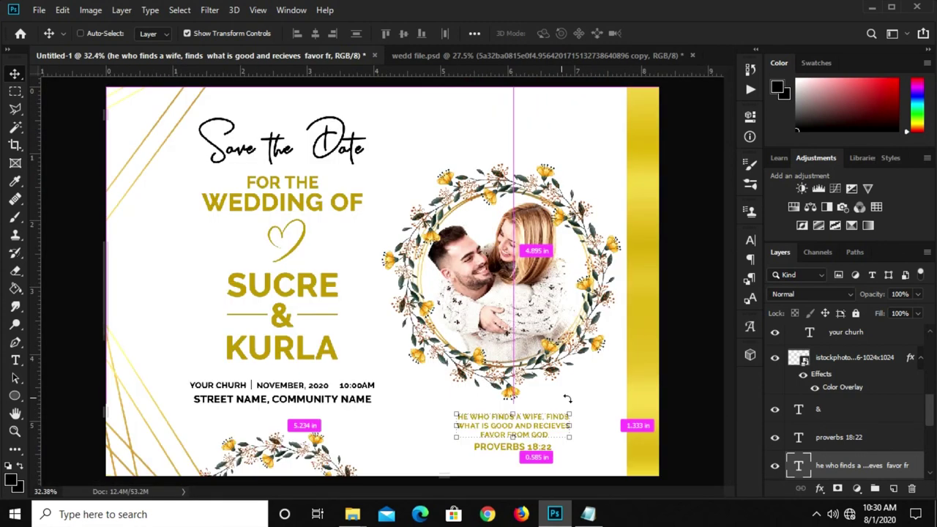
{"action": "left_click", "coordinate": [678, 387]}
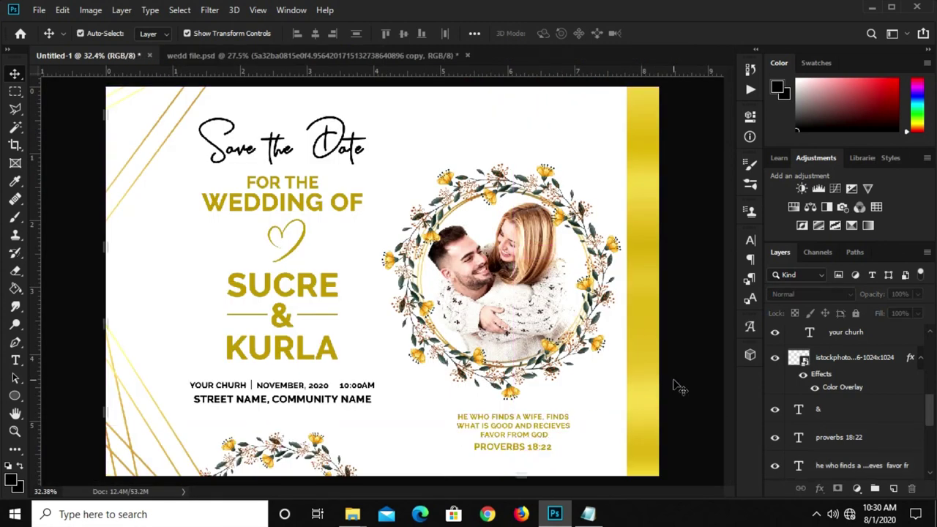
{"action": "key", "text": "ctrl+minus"}
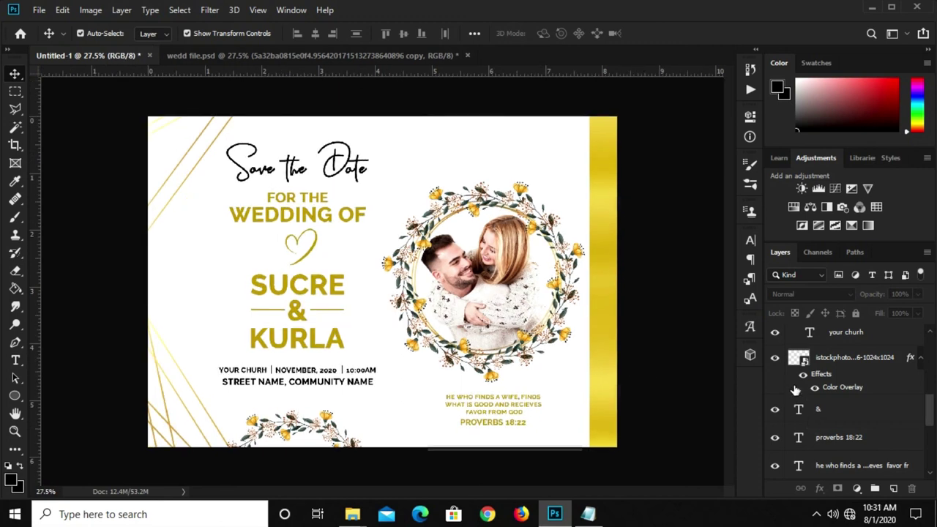
{"action": "scroll", "coordinate": [805, 395], "scroll_direction": "up", "scroll_amount": 3}
{"action": "scroll", "coordinate": [806, 402], "scroll_direction": "up", "scroll_amount": 3}
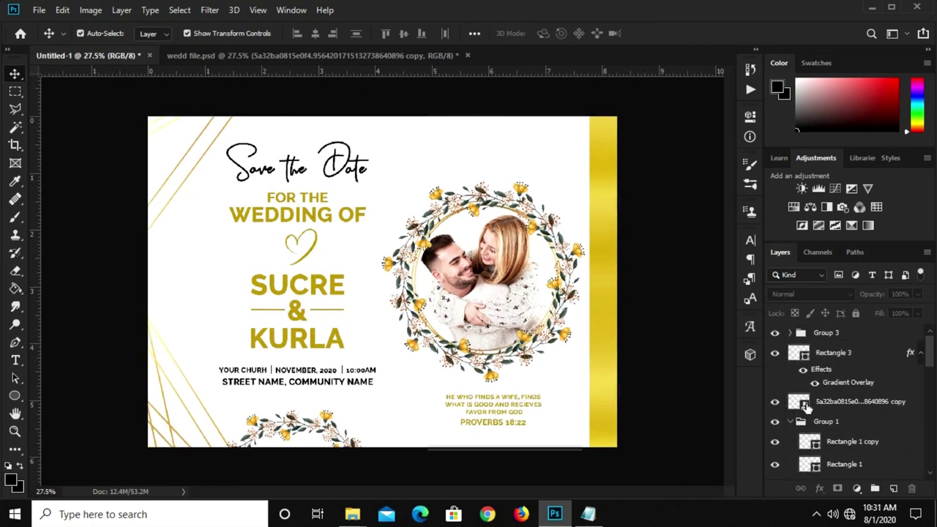
- Add a Curves adjustment layer with the RGB curve pulled down, toggling it to compare
{"action": "left_click", "coordinate": [858, 488]}
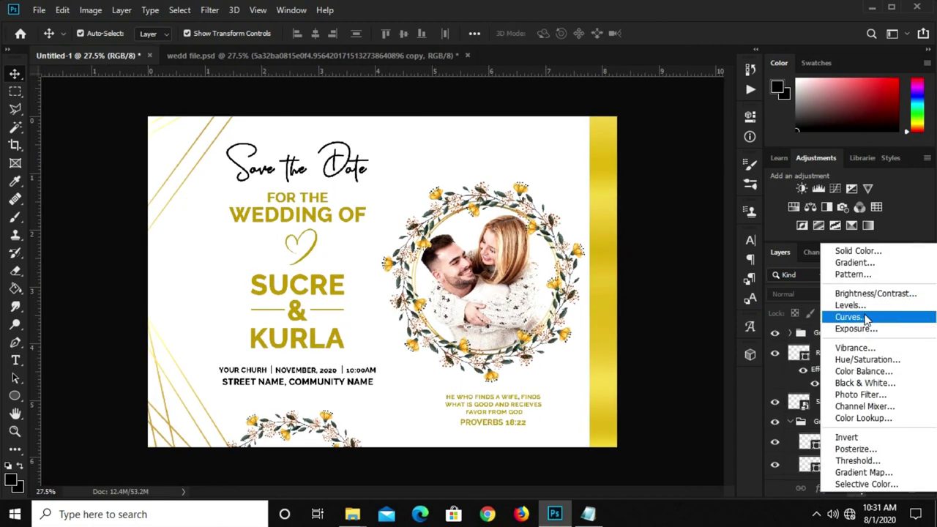
{"action": "left_click", "coordinate": [866, 317]}
{"action": "left_click_drag", "start_coordinate": [618, 286], "coordinate": [618, 295]}
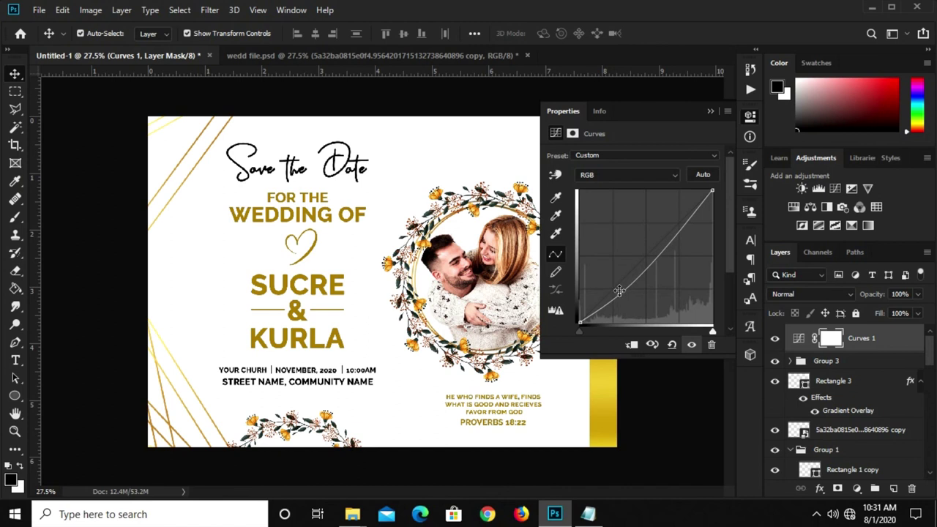
{"action": "left_click", "coordinate": [711, 111]}
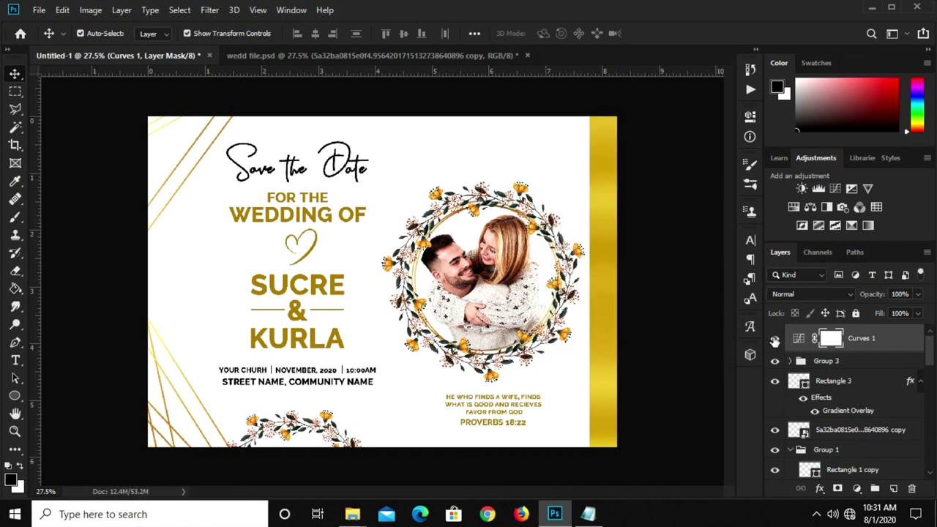
{"action": "left_click", "coordinate": [775, 341]}
{"action": "left_click", "coordinate": [774, 341]}
{"action": "left_click", "coordinate": [775, 342]}
{"action": "left_click", "coordinate": [774, 341]}
{"action": "scroll", "coordinate": [597, 295], "scroll_direction": "up", "scroll_amount": 1}
{"action": "scroll", "coordinate": [604, 294], "scroll_direction": "down", "scroll_amount": 1}
{"action": "scroll", "coordinate": [614, 295], "scroll_direction": "up", "scroll_amount": 1}
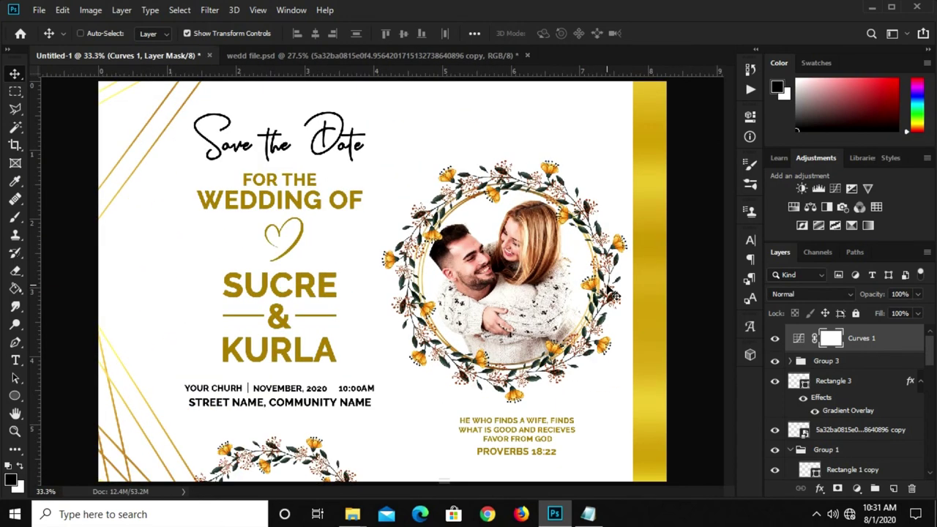
{"action": "scroll", "coordinate": [614, 295], "scroll_direction": "down", "scroll_amount": 1}
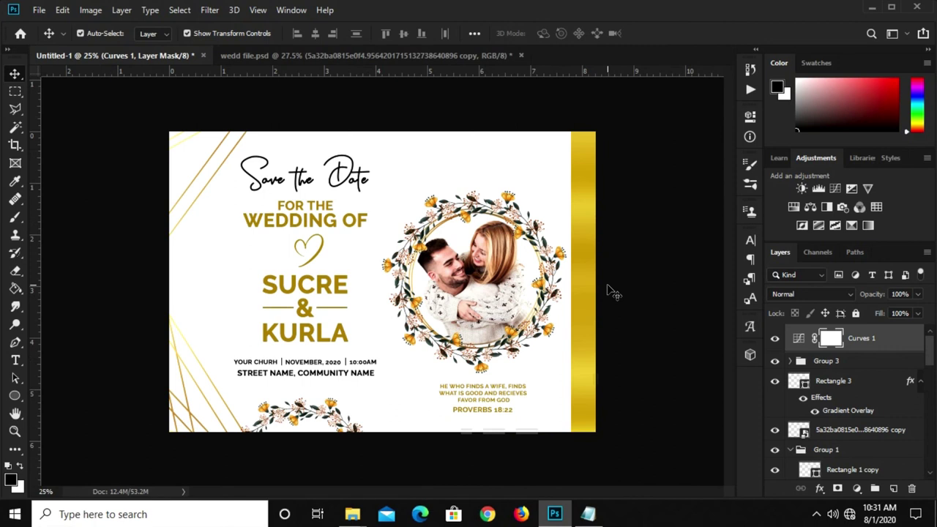